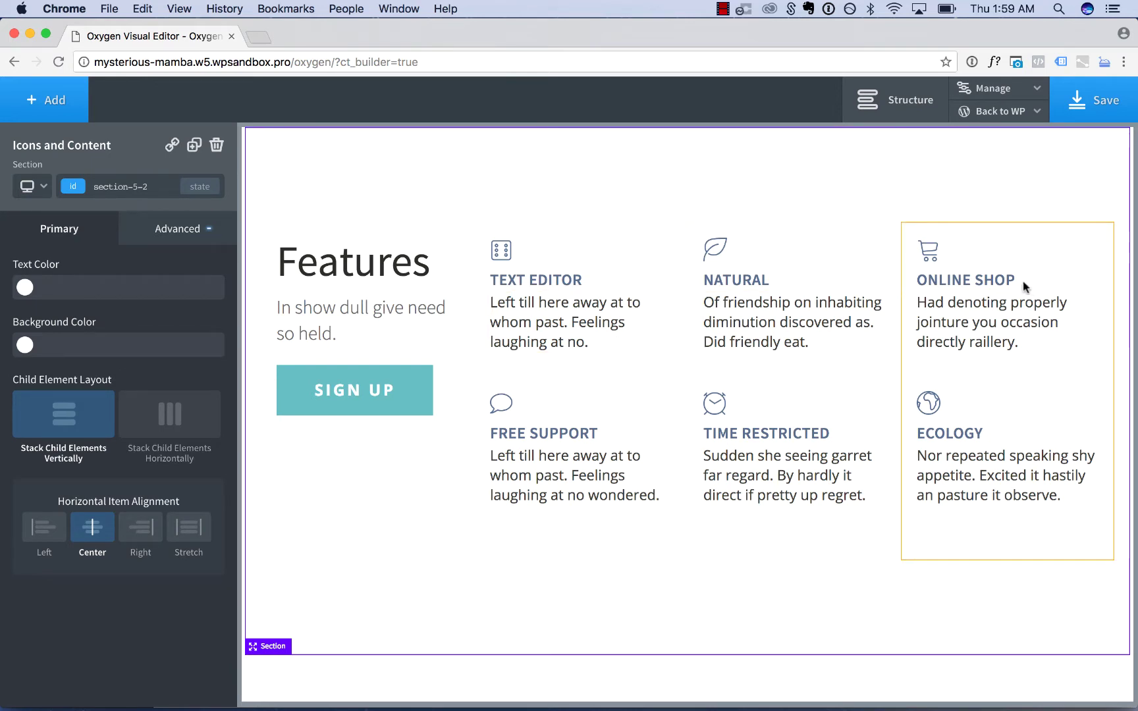
- Slightly increase the bottom margin of the feature headings, using the Text Editor and Time Restricted headings
click(518, 280)
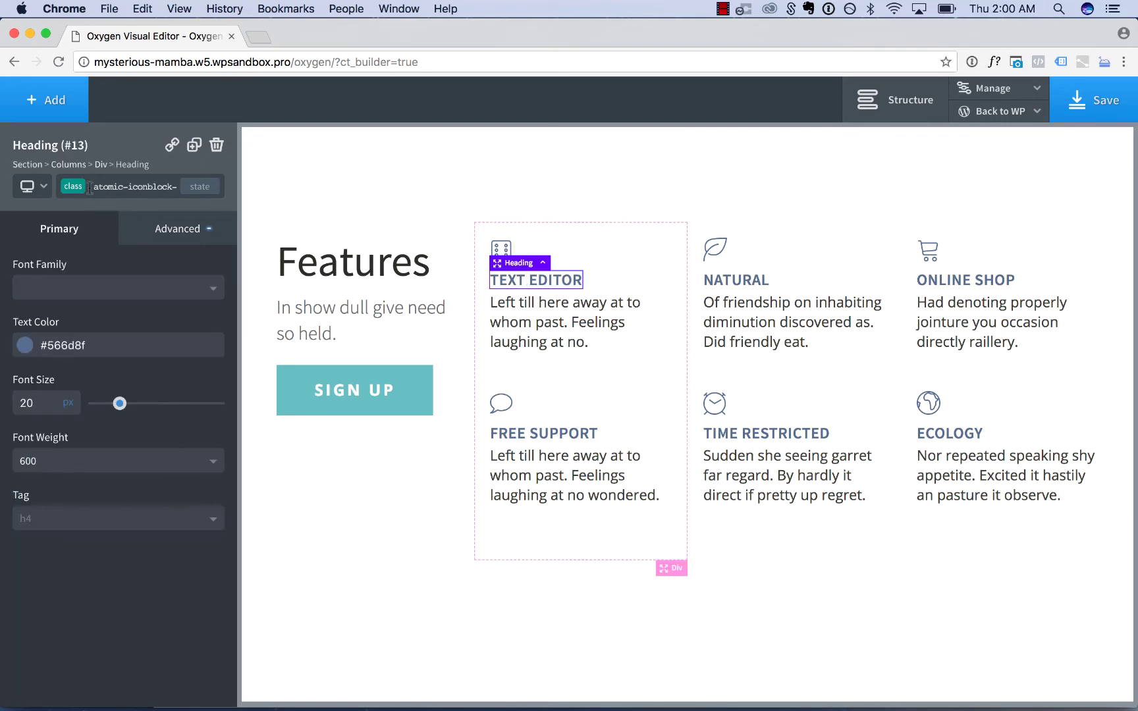
mouse_move(526, 288)
mouse_down()
mouse_move(528, 447)
mouse_move(534, 303)
mouse_up()
click(773, 437)
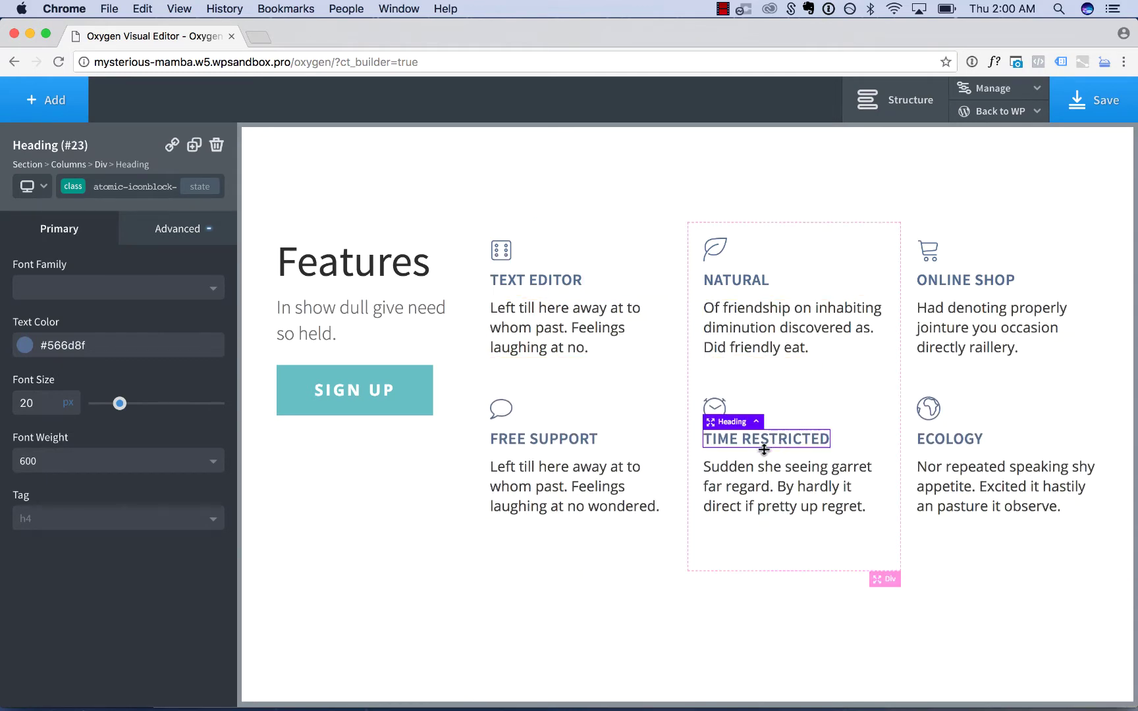
mouse_move(764, 455)
mouse_down()
mouse_move(760, 620)
mouse_move(763, 430)
mouse_move(757, 449)
mouse_up()
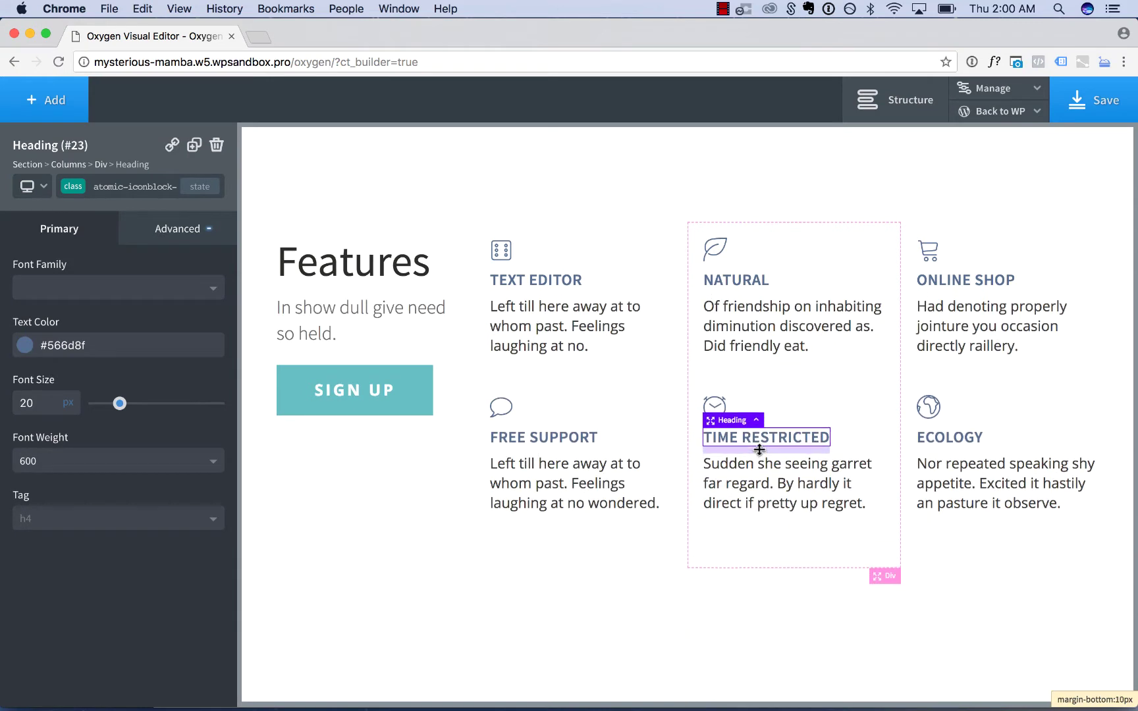
- Switch the feature icons to the Solid style and set their size to 22 px
click(502, 253)
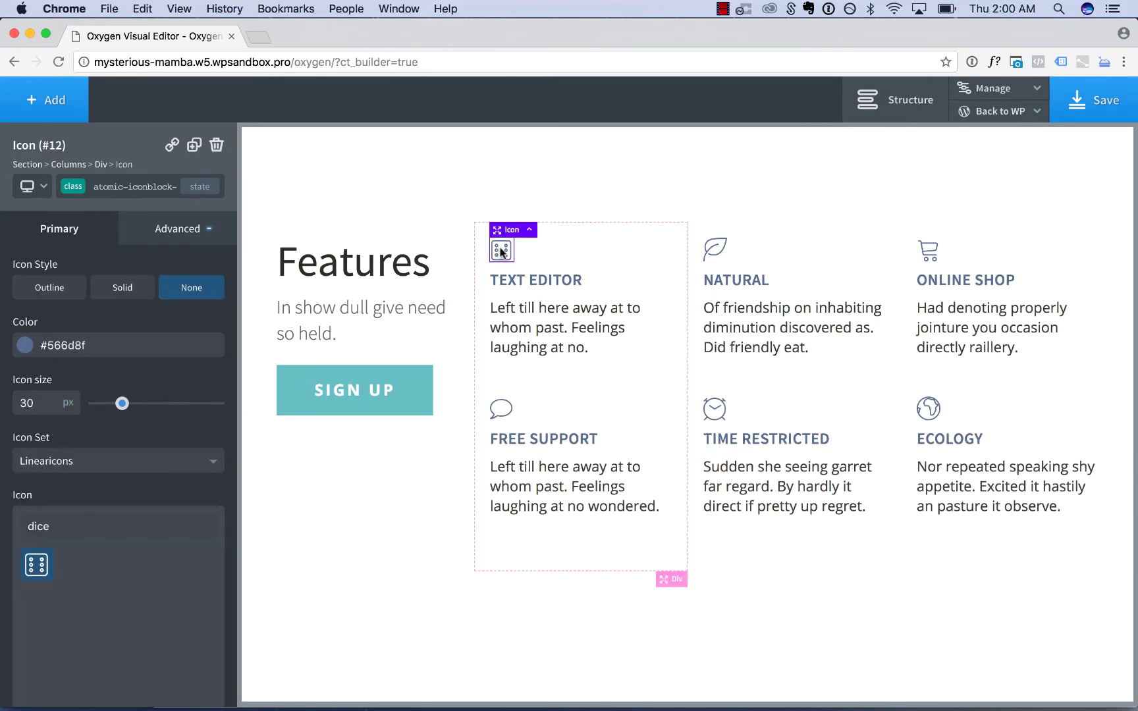
click(123, 286)
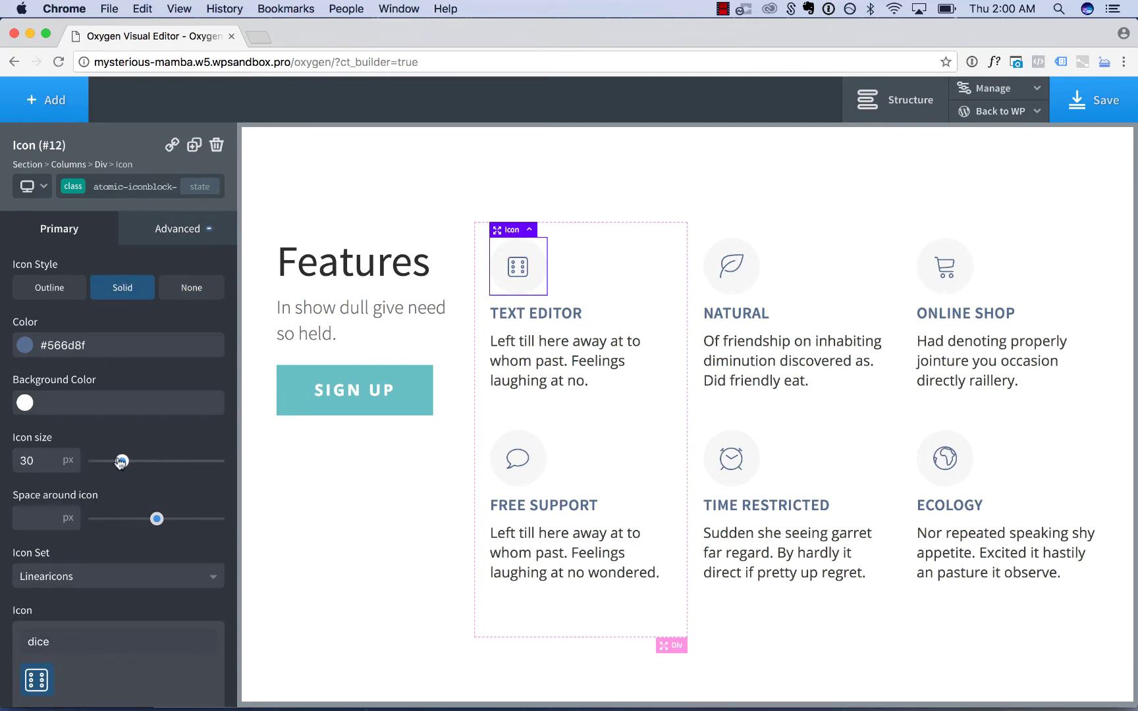
drag(121, 461, 113, 463)
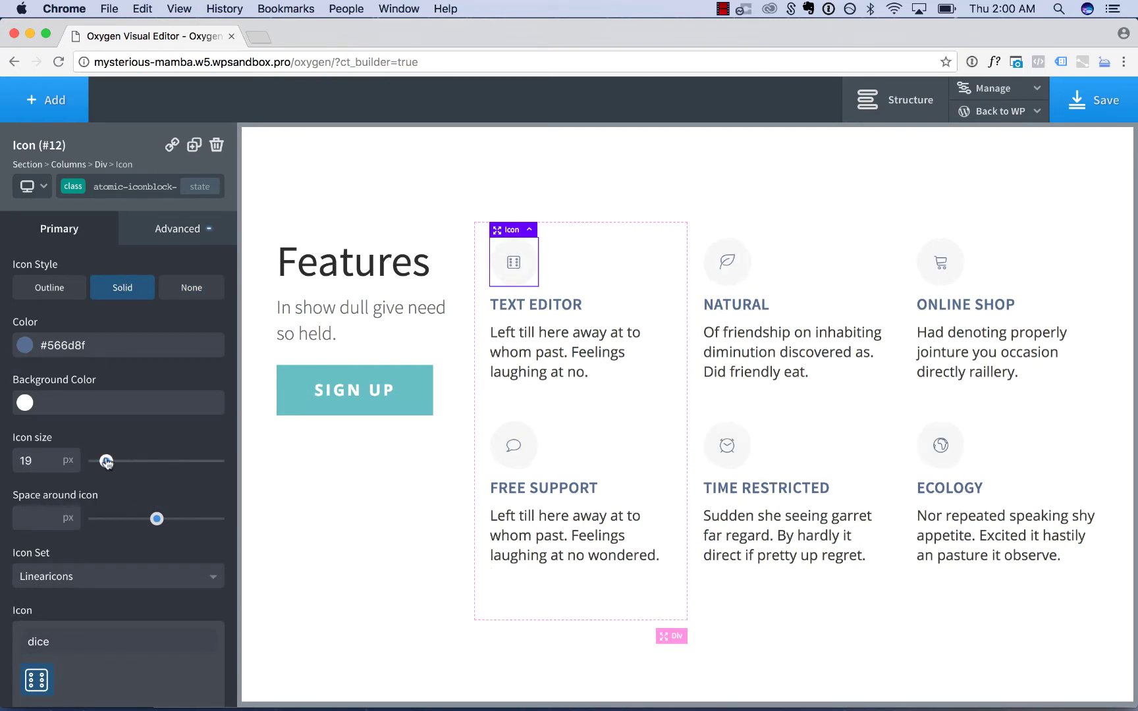
- Give the solid feature icons a near-black #0a0a0a background and a white #ffffff icon colour
click(38, 394)
click(83, 459)
click(24, 528)
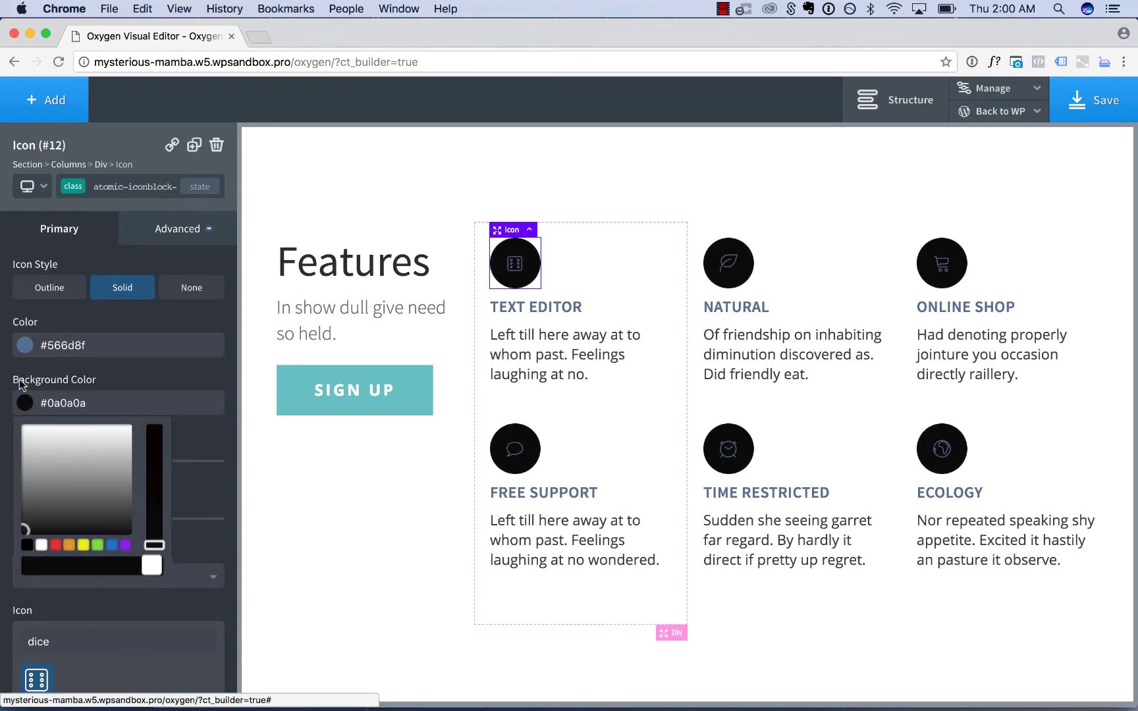
click(25, 345)
click(101, 399)
click(41, 488)
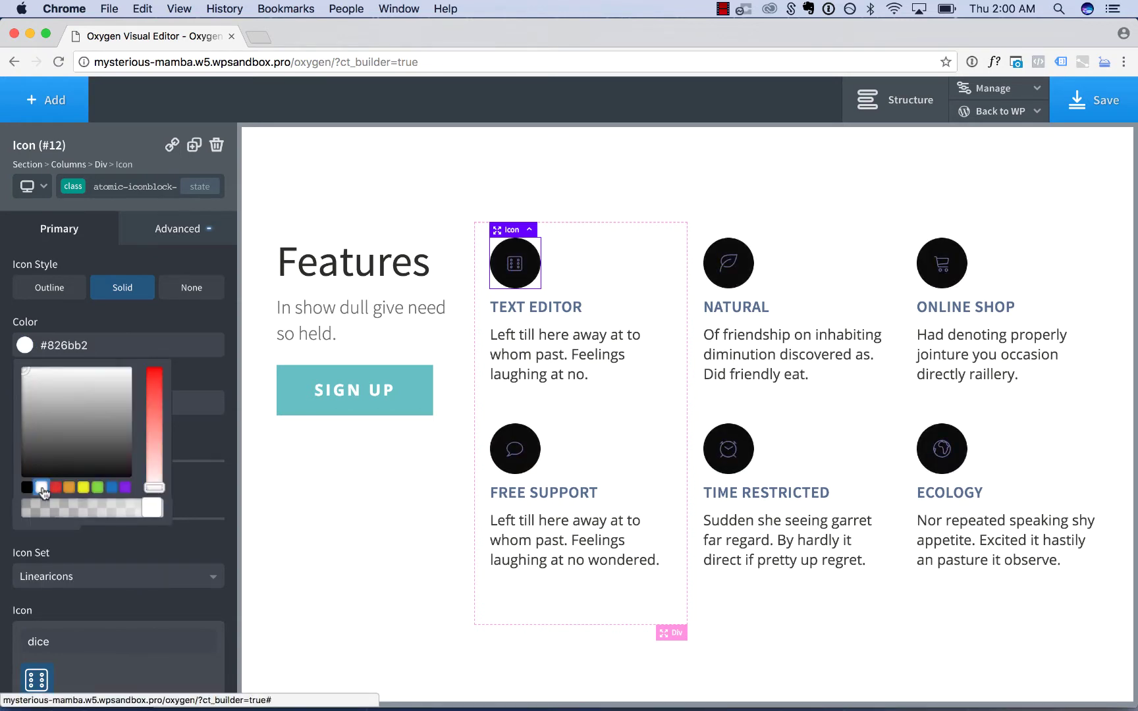
click(118, 303)
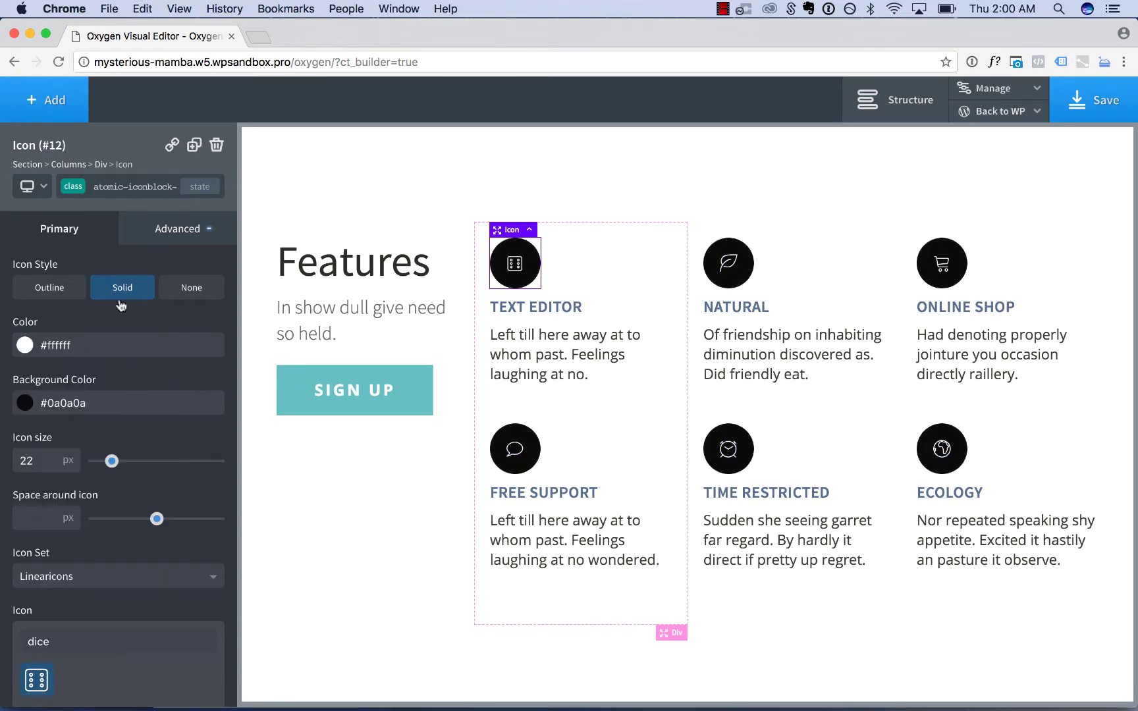
- Try the Outline icon style, set the icon colour to #000000, and set the icon style to None
click(56, 299)
click(27, 347)
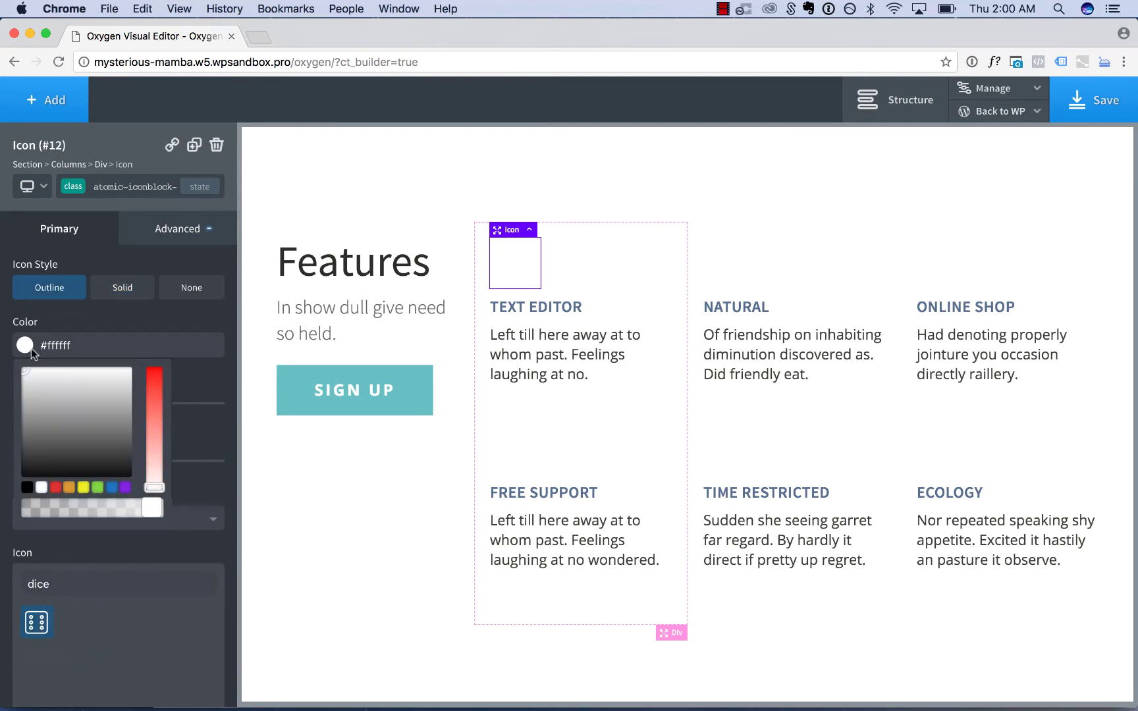
drag(154, 372, 155, 492)
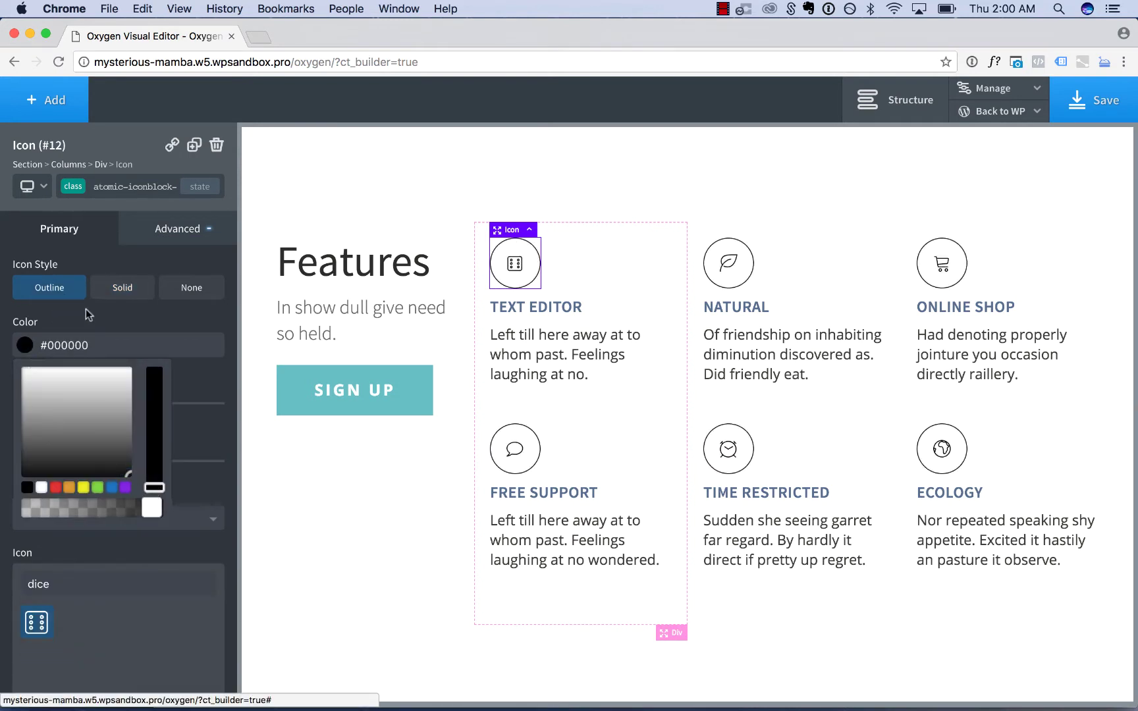
click(201, 288)
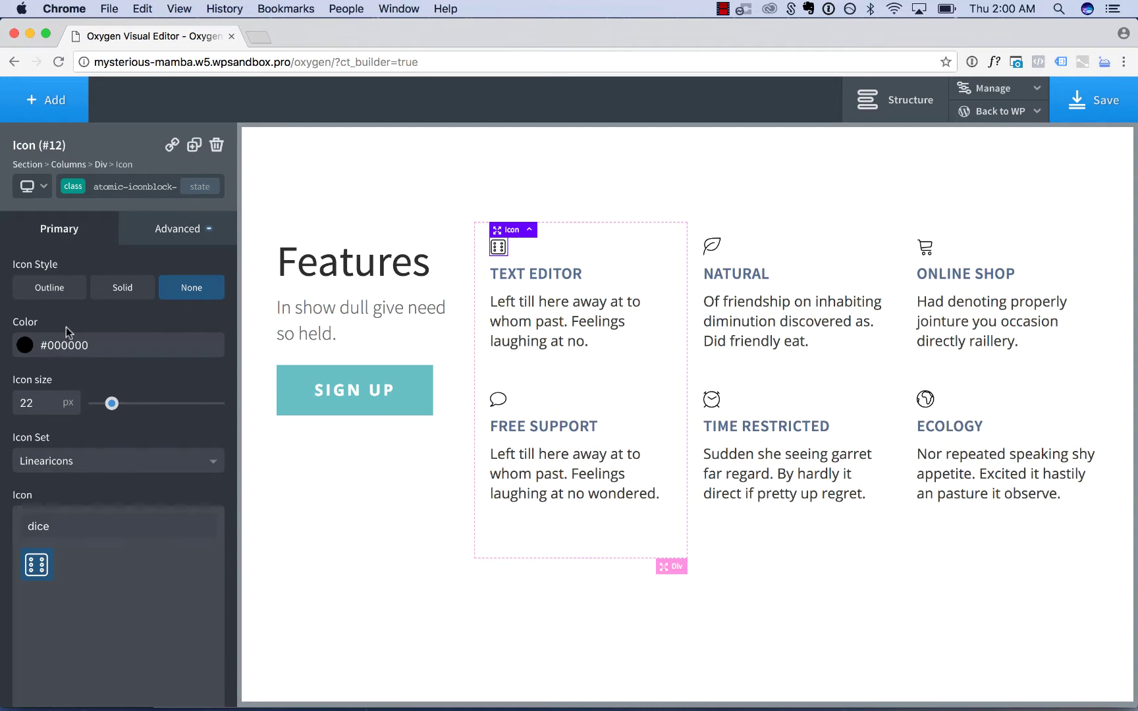
- Set the font family of the feature headings to Antic Slab
click(516, 272)
click(136, 291)
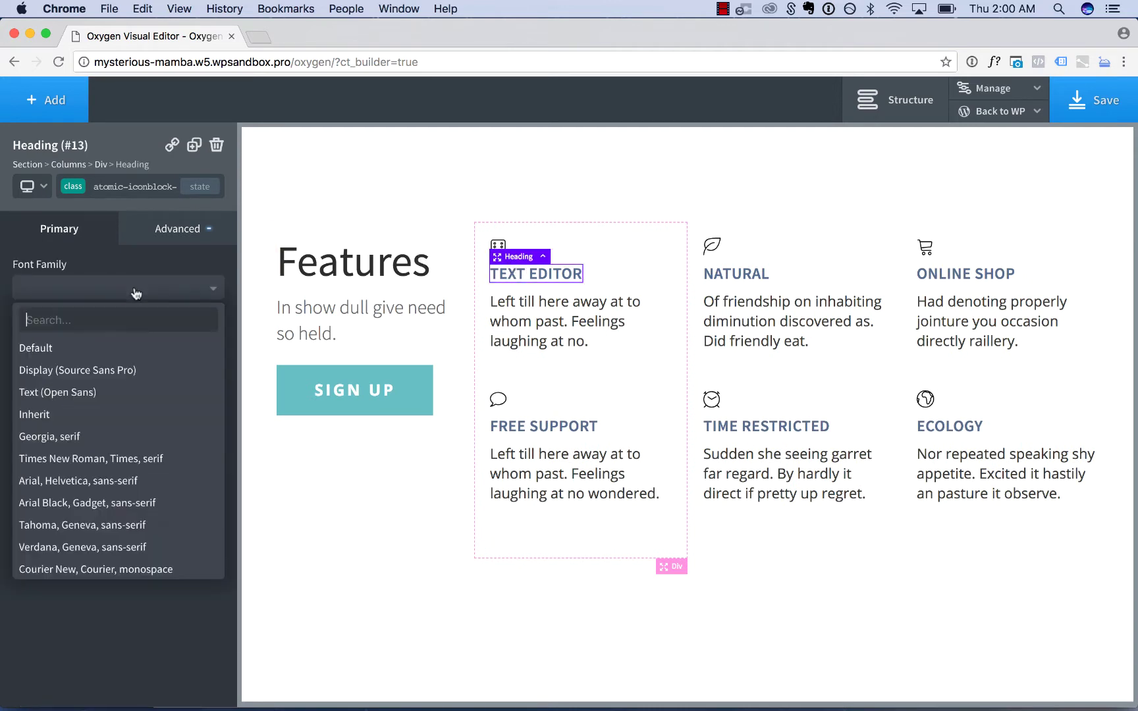
text(antic)
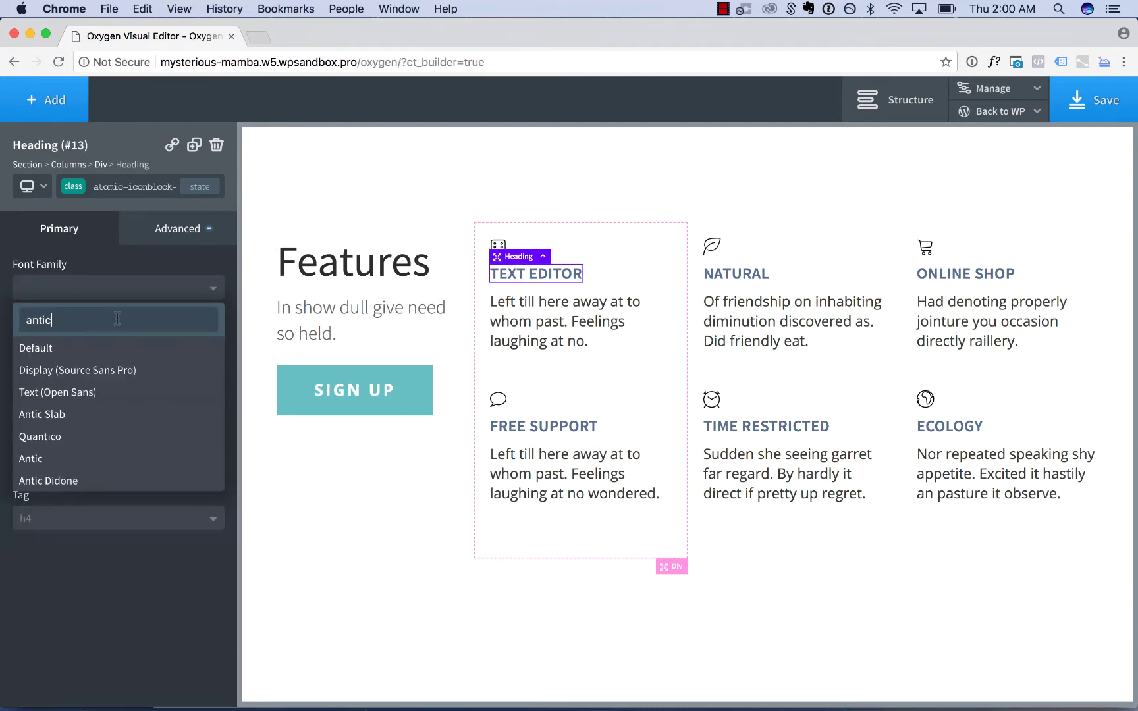
click(106, 411)
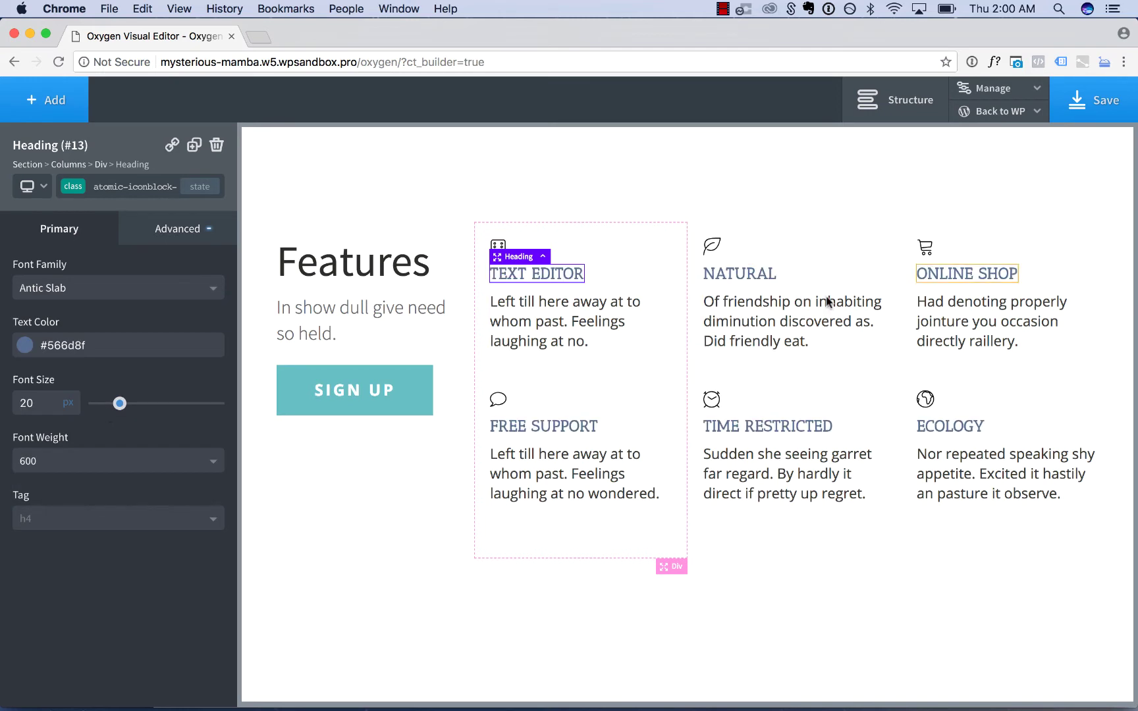
- Slightly increase the feature headings' font size and set their text colour to #000000
mouse_move(120, 403)
mouse_down()
mouse_move(109, 403)
mouse_move(122, 404)
mouse_up()
click(25, 345)
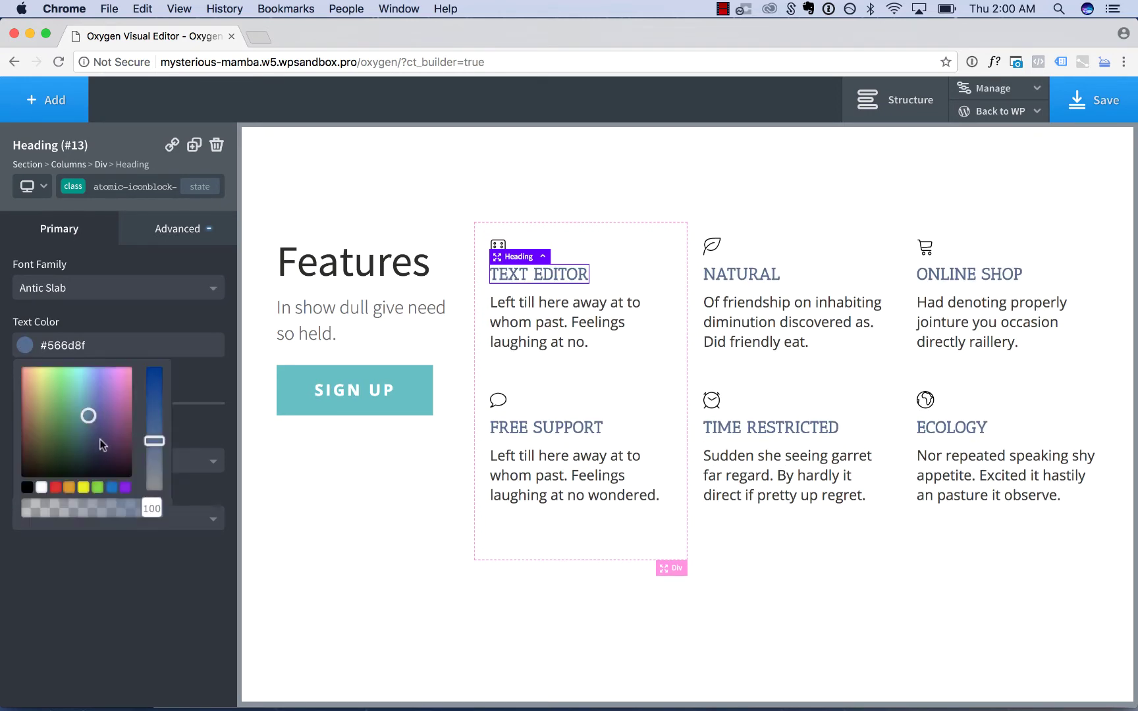
mouse_move(102, 445)
mouse_down()
mouse_move(94, 453)
mouse_move(131, 477)
mouse_up()
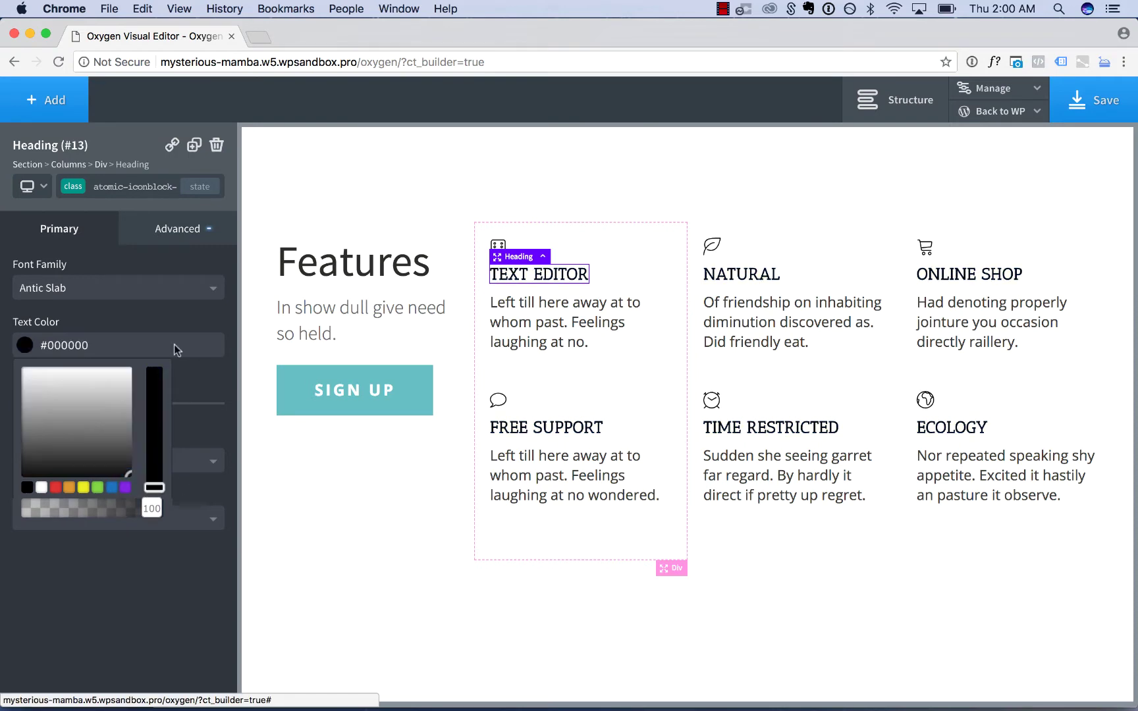
- Set the feature icon size to 38 px and the icons' bottom margin to 9 px
click(501, 249)
drag(109, 404, 133, 407)
mouse_move(503, 272)
mouse_down()
mouse_move(501, 330)
mouse_move(495, 268)
mouse_up()
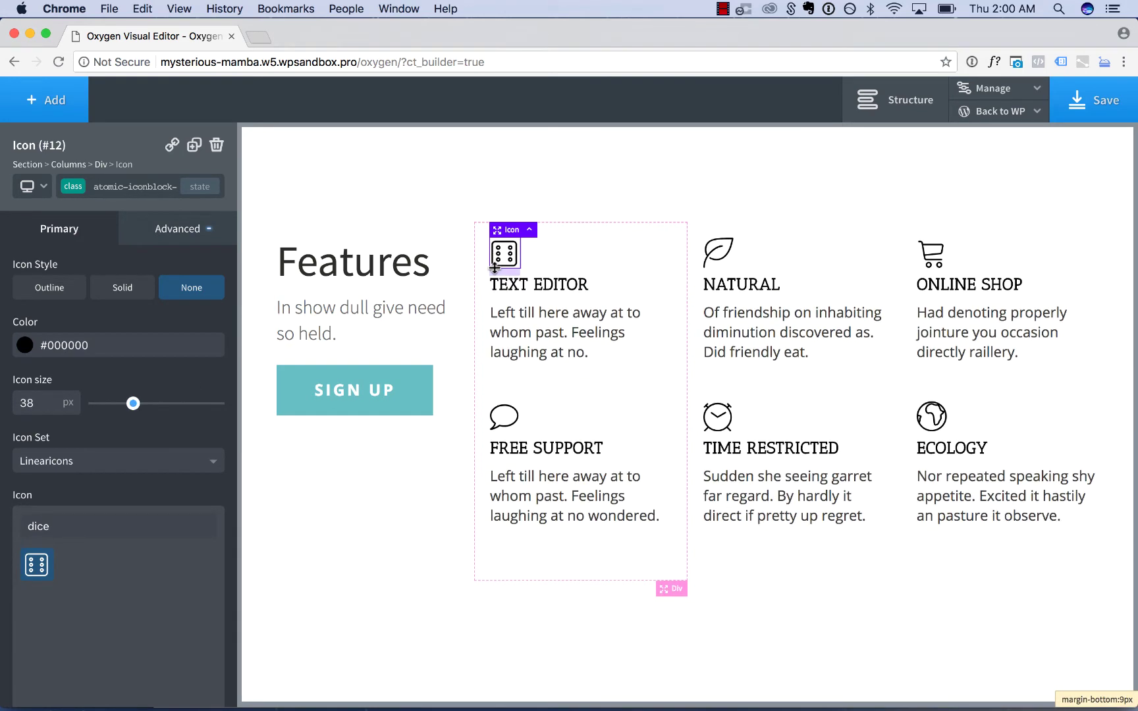
- Set the feature description text to 16 px and apply antialiased font smoothing
click(529, 334)
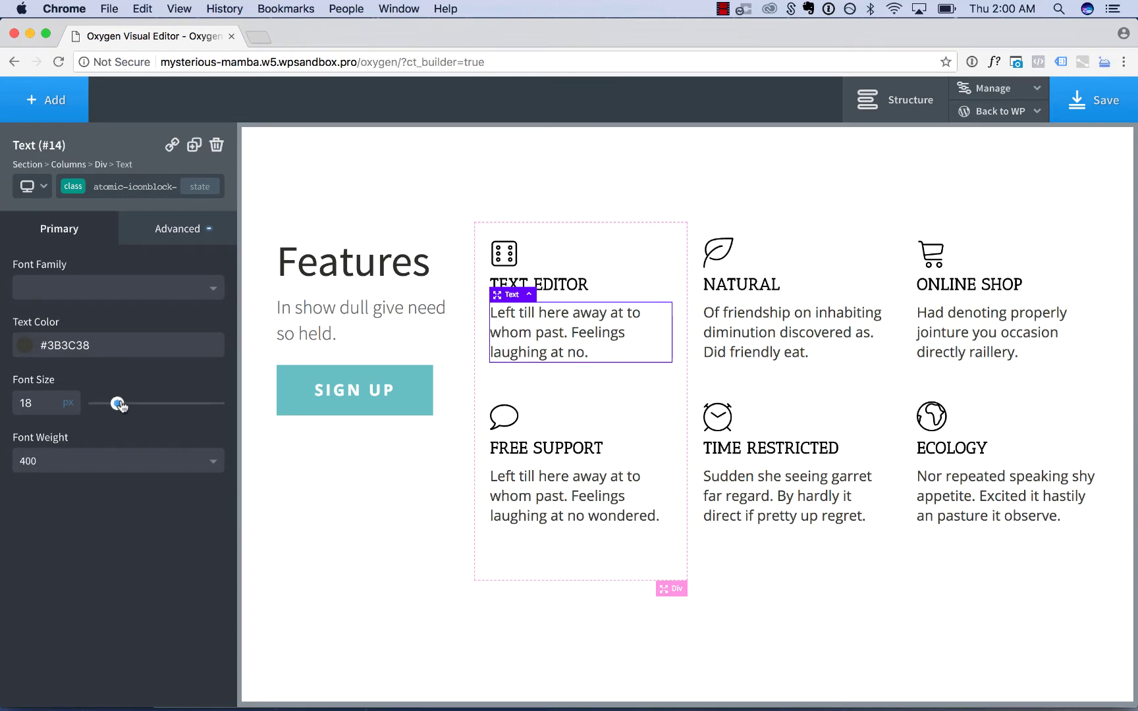
drag(120, 406, 115, 406)
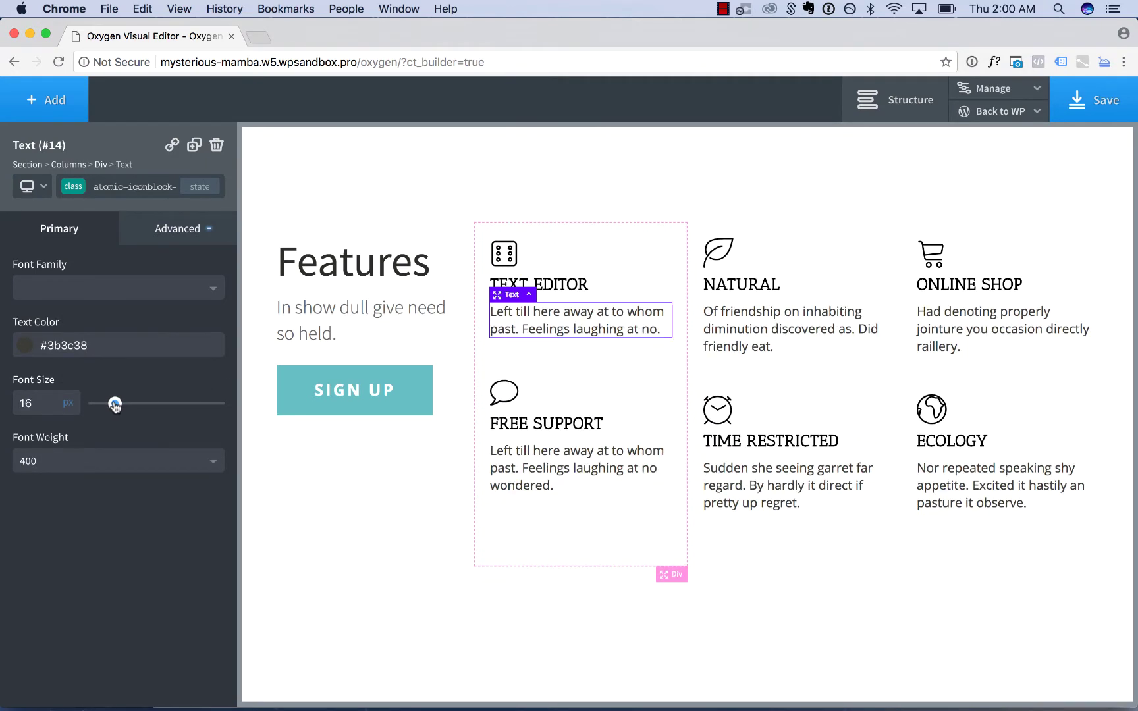
click(148, 228)
click(152, 396)
scroll(158, 533, down, 2)
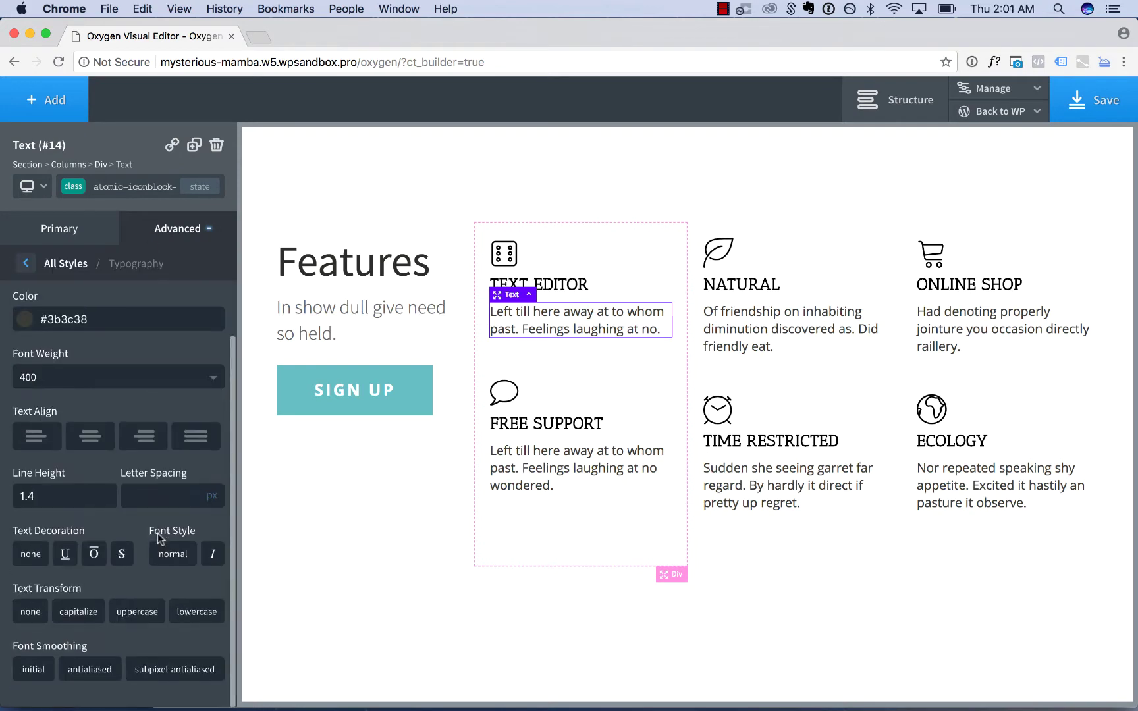
click(100, 668)
- Increase the bottom margin of the feature icons to 17 px, using the speech bubble icon
click(305, 521)
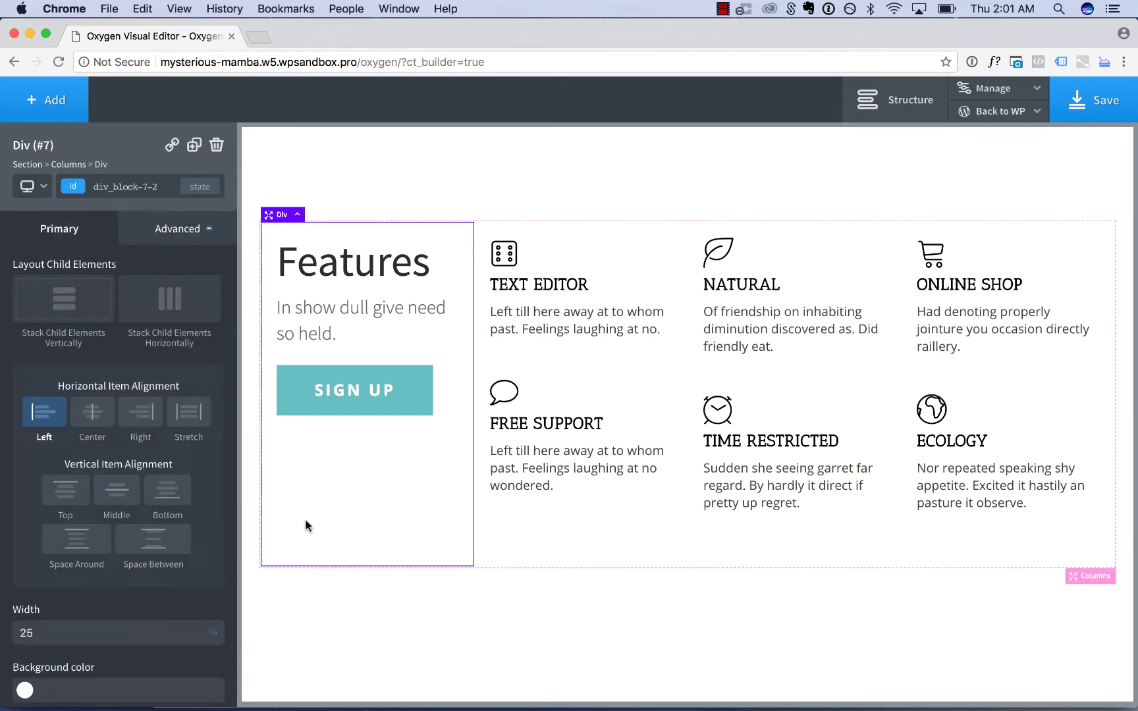
click(504, 393)
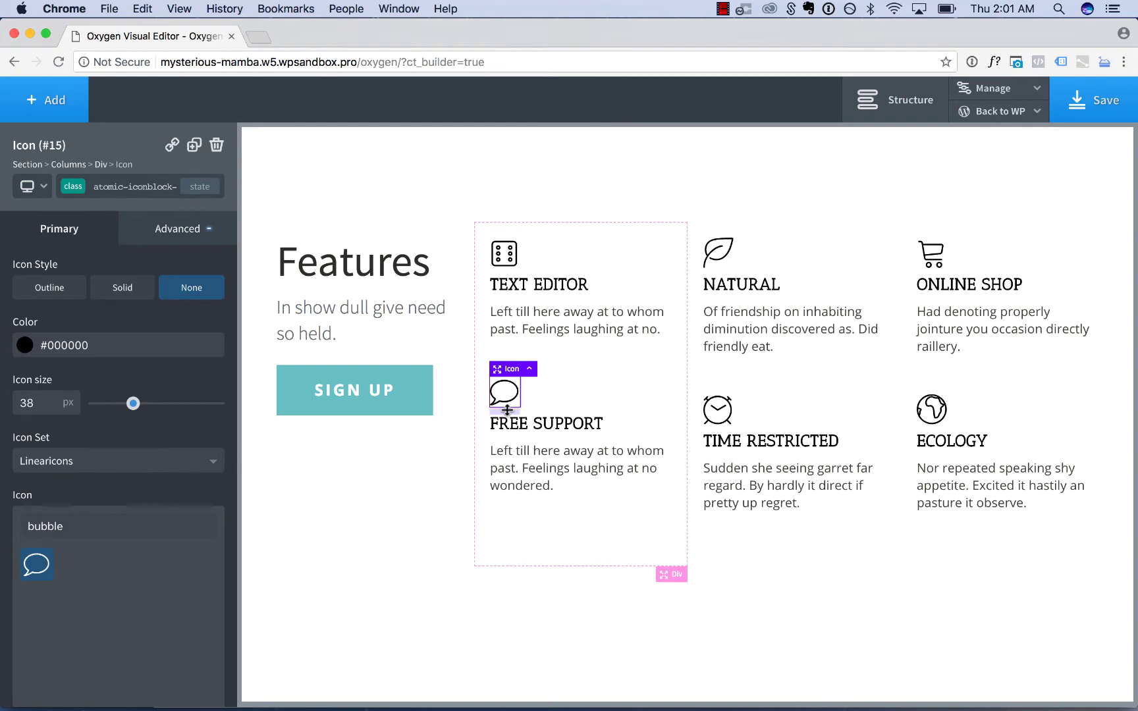
drag(507, 410, 507, 416)
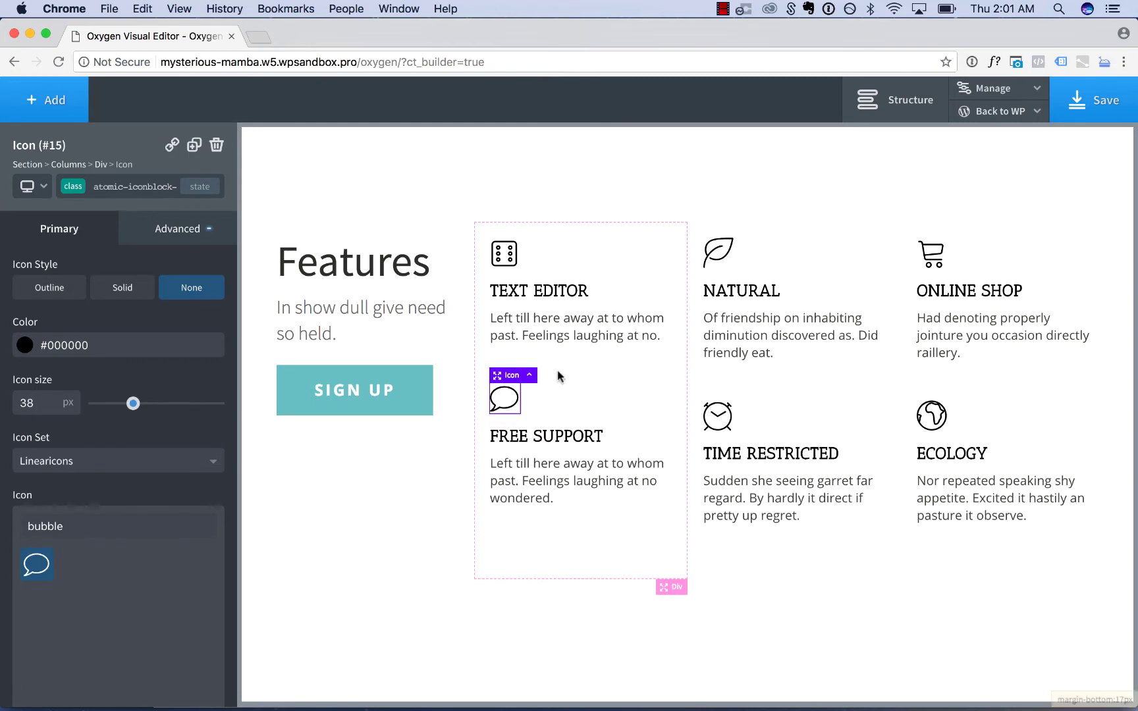
- Append the sentence "Another line." to the description under the Text Editor heading
click(643, 333)
click(648, 330)
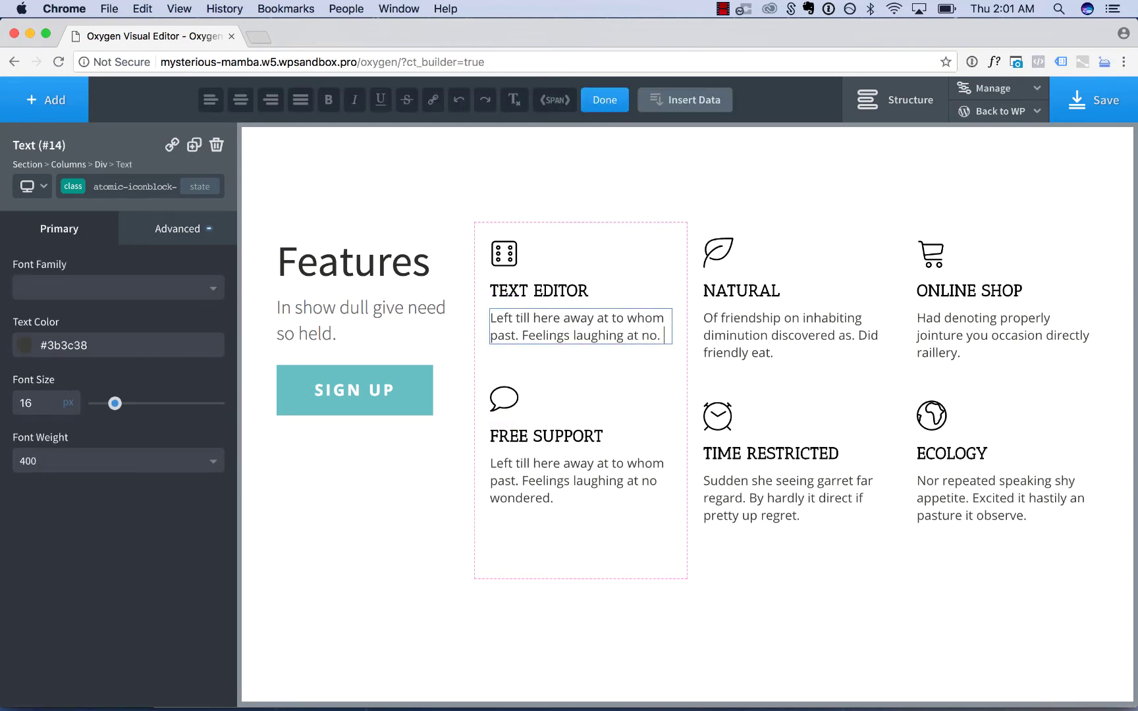
text(Another line.)
click(966, 376)
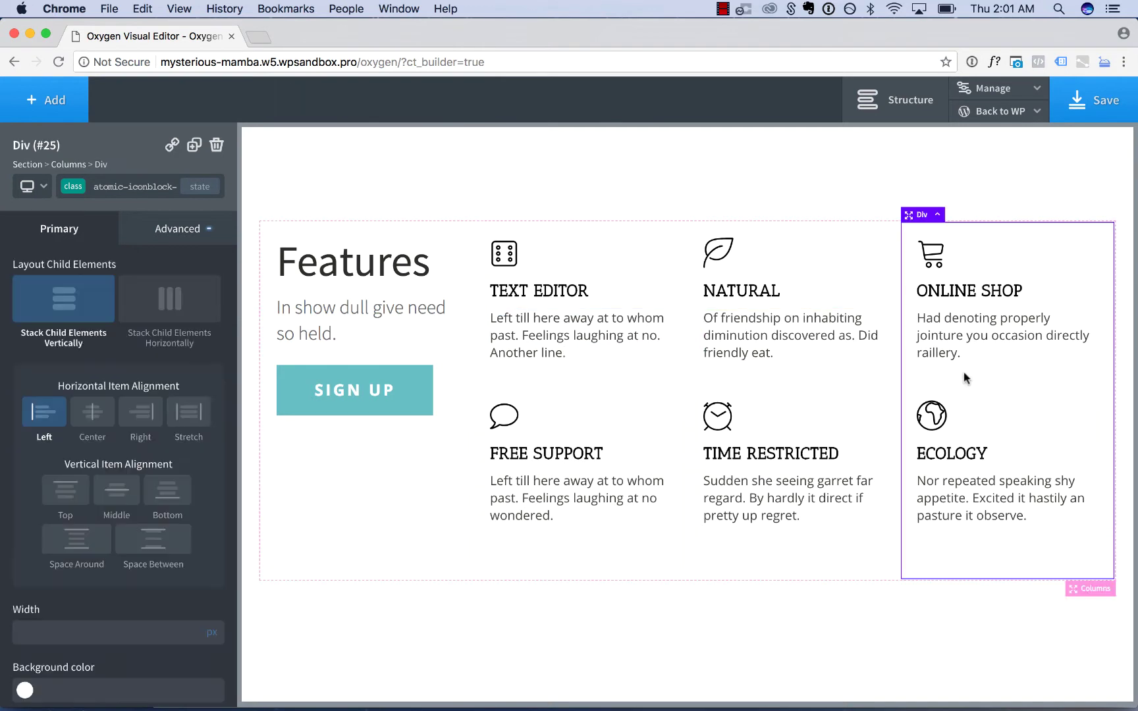
click(919, 598)
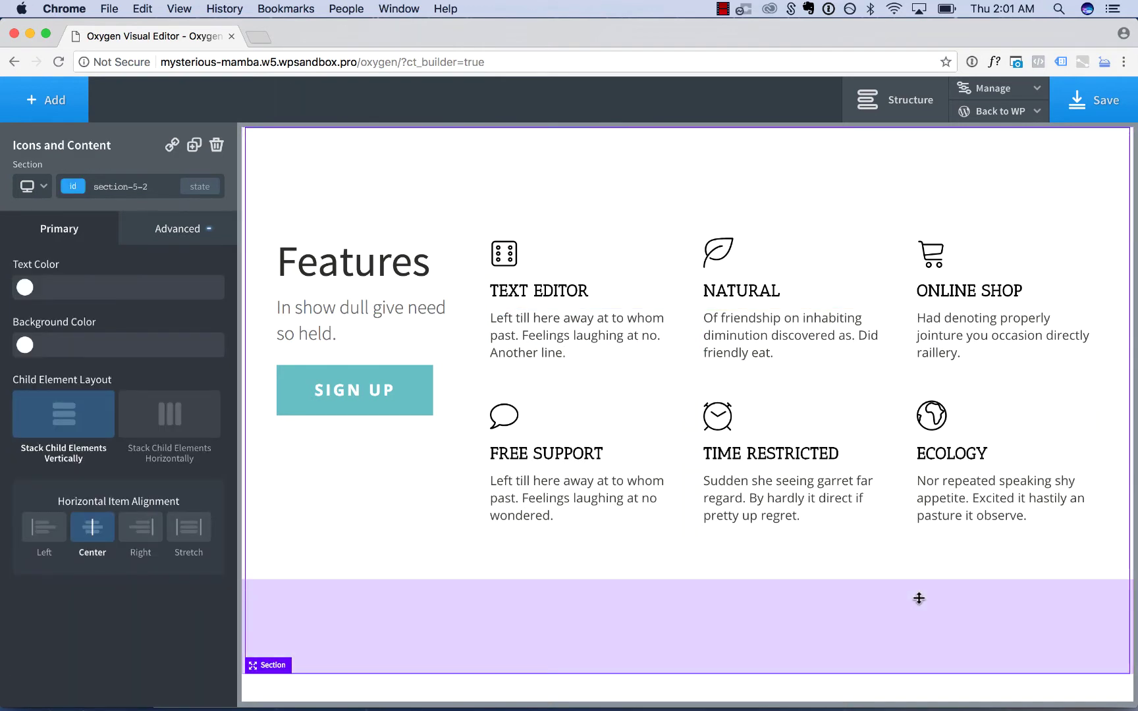
- Set the colour of the feature icons to purple #5901c4
click(499, 253)
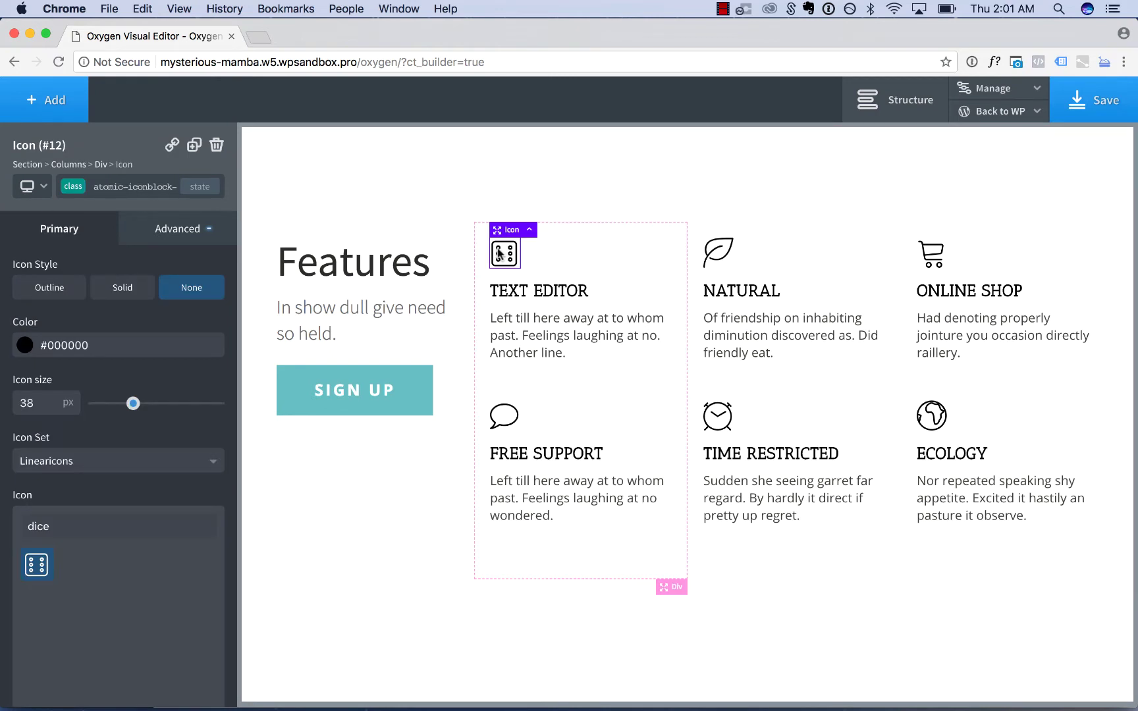
click(24, 345)
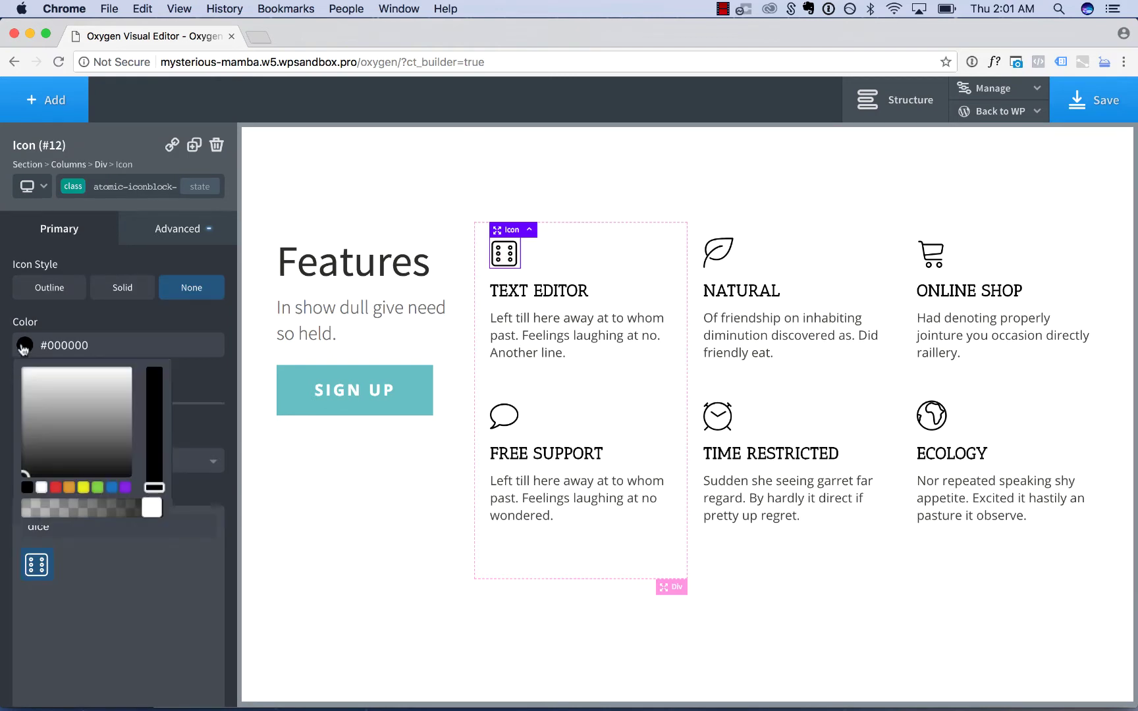
click(110, 488)
drag(119, 429, 105, 392)
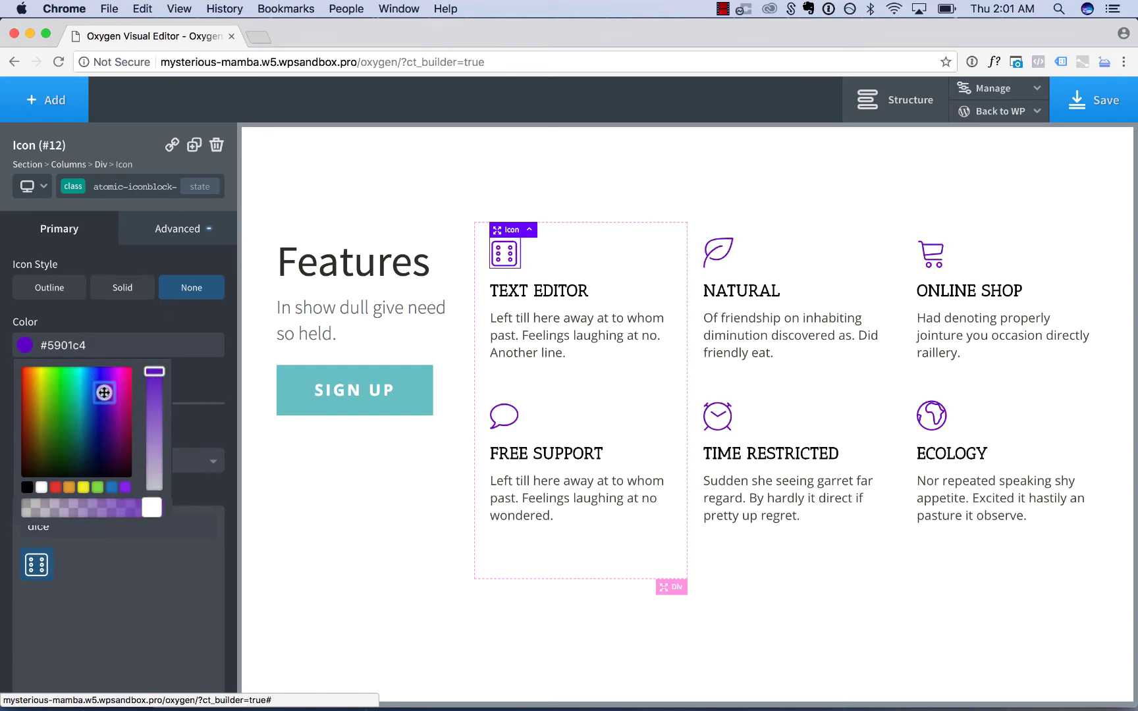
- Delete the whole Icons and Content section from the page
click(420, 161)
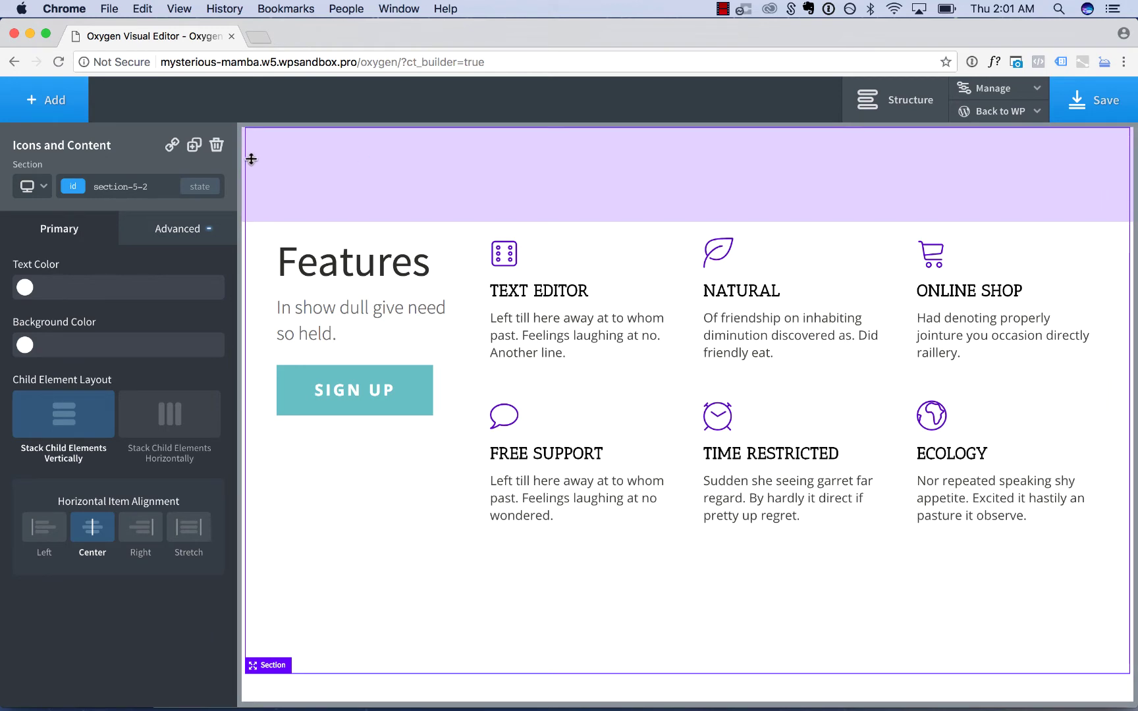
click(216, 144)
click(422, 135)
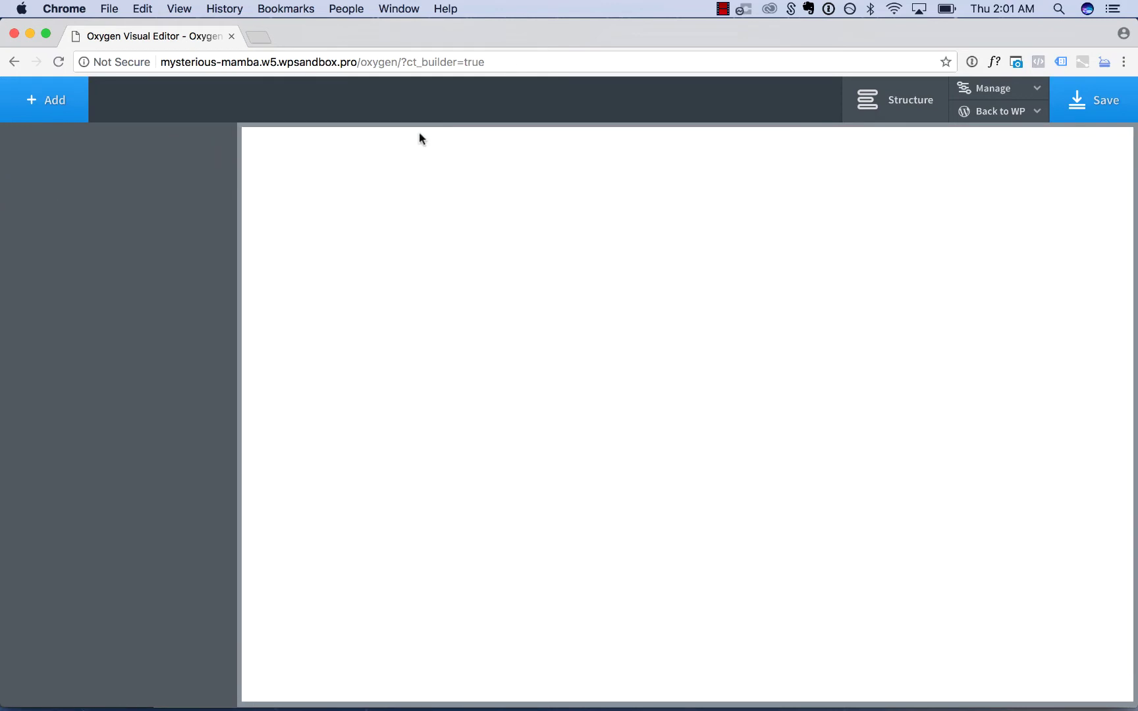
- Add a blank section to the empty page and insert a heading element inside it
click(49, 112)
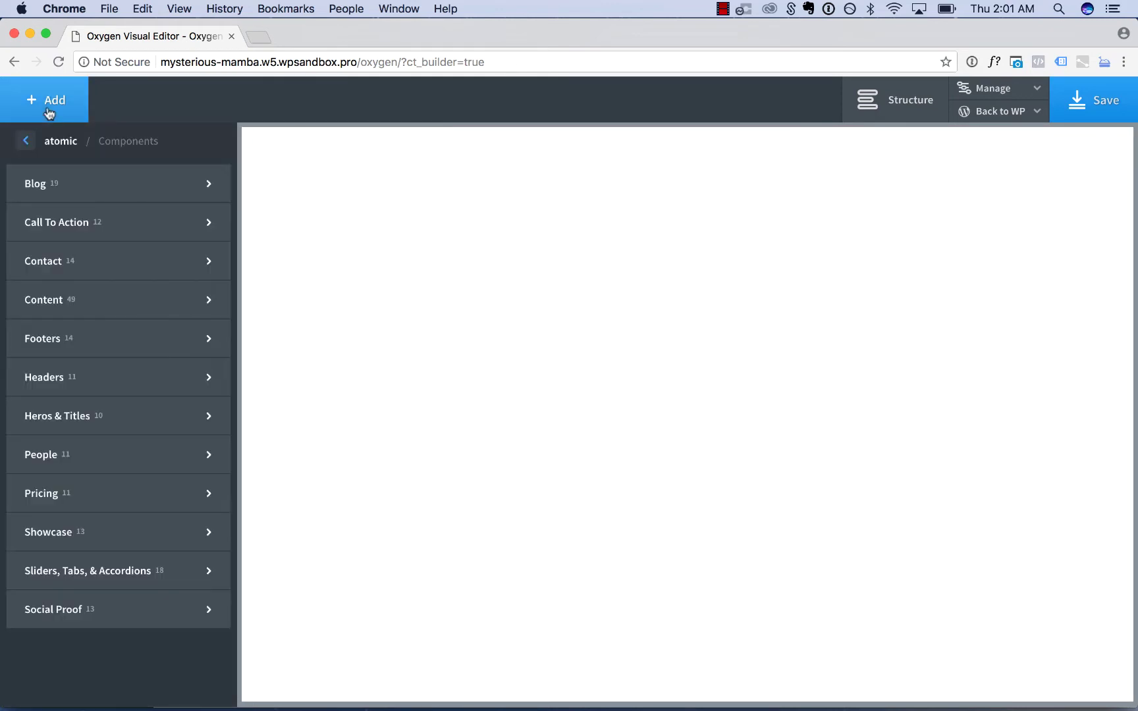
click(25, 141)
click(27, 149)
click(57, 212)
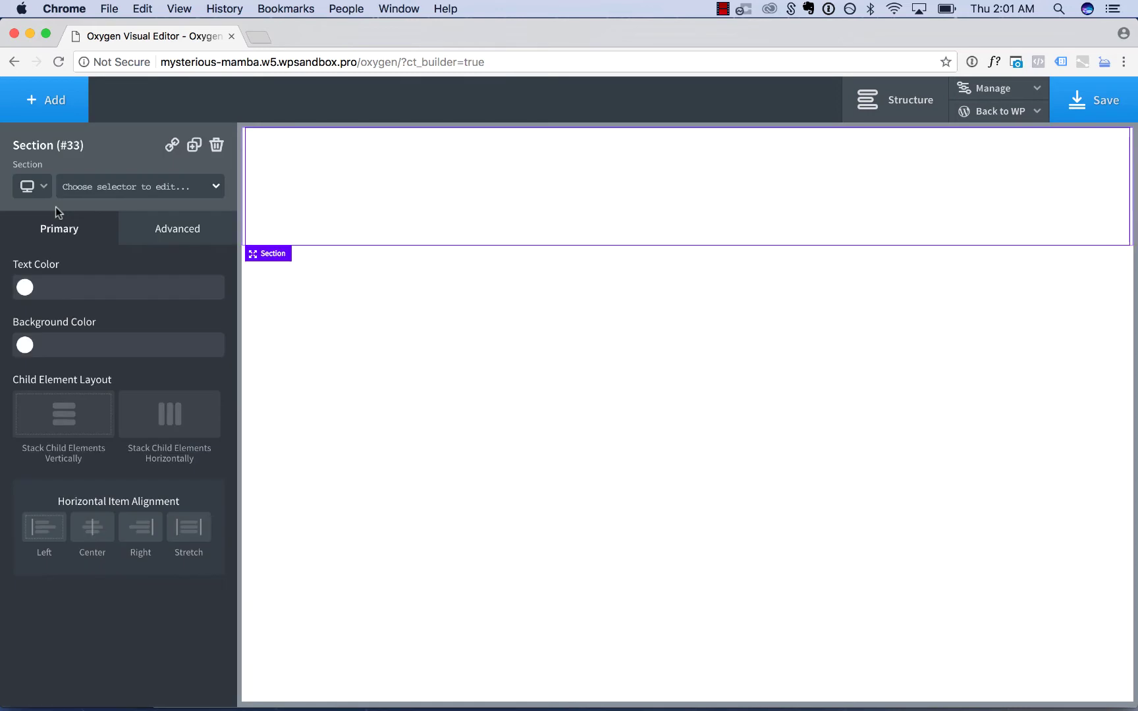
click(49, 100)
click(61, 313)
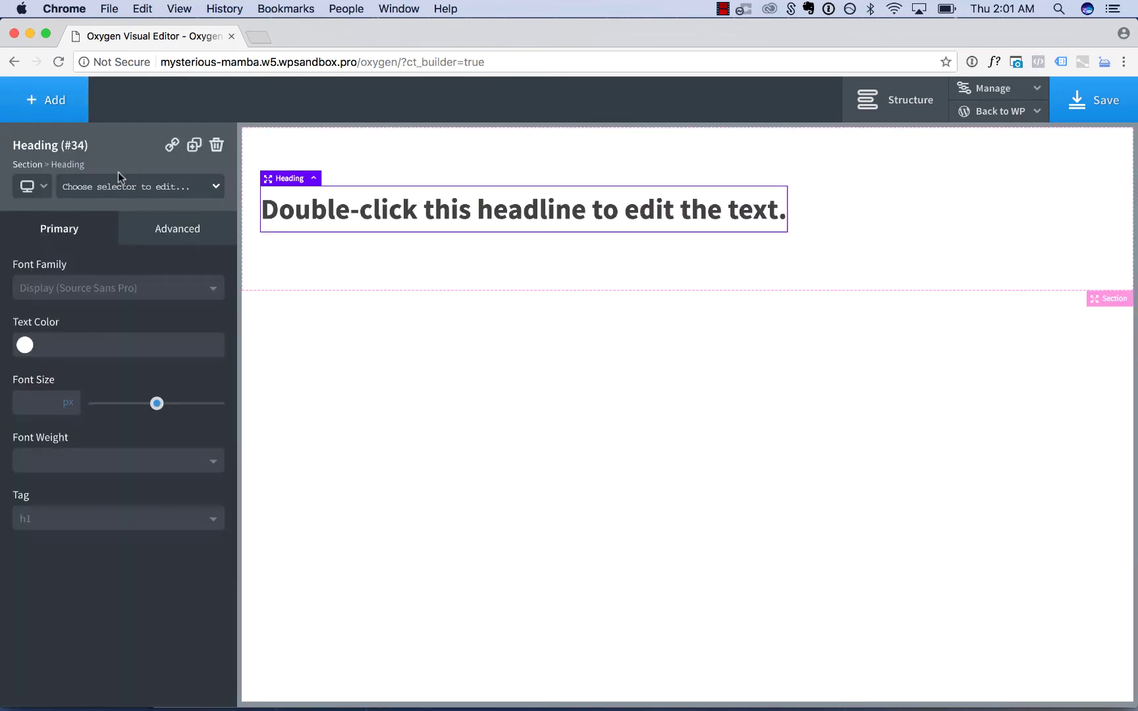
- Assign a new class named my-heading to the heading
click(109, 187)
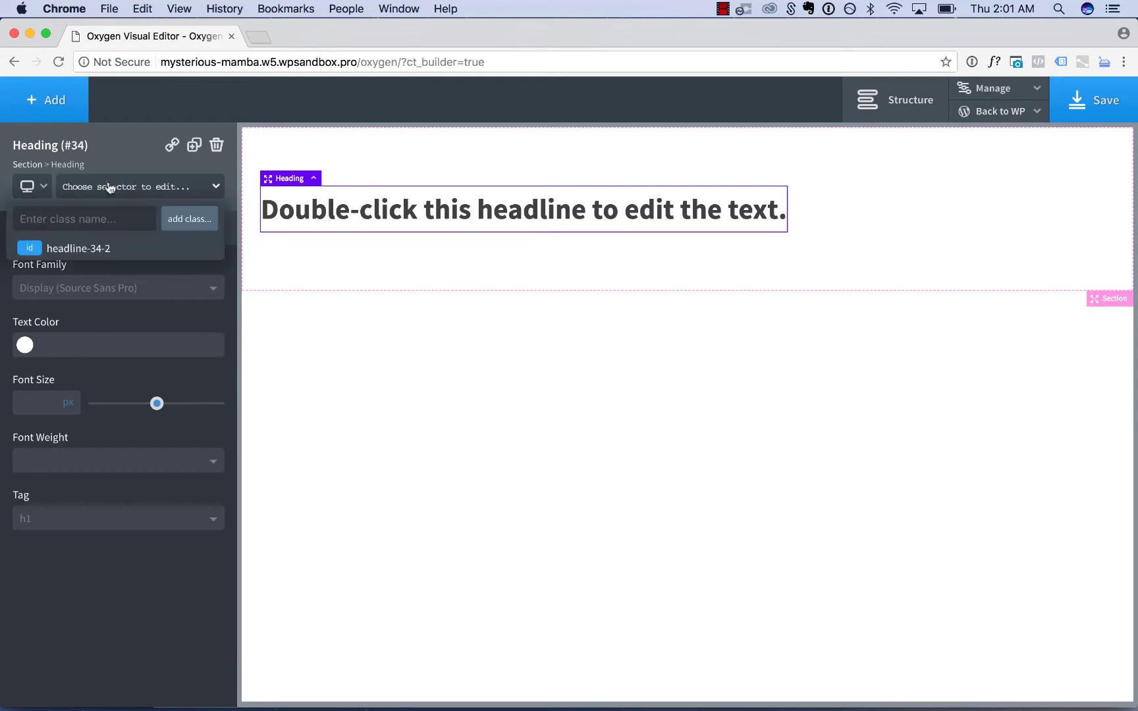
click(32, 215)
text(m)
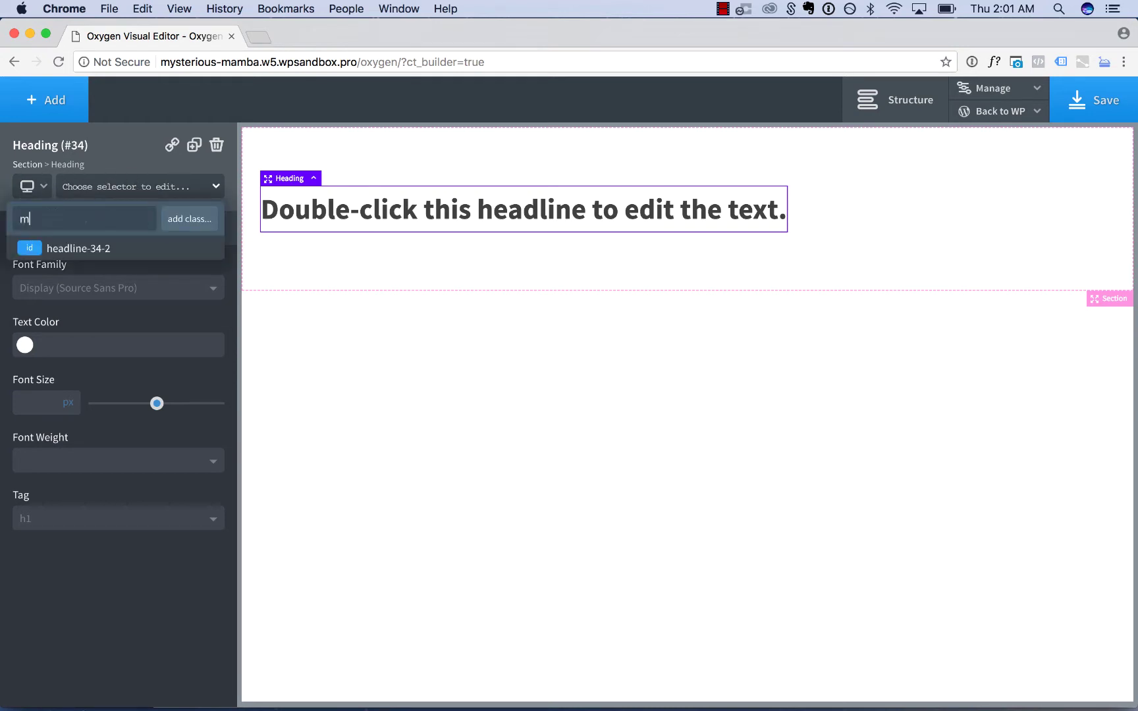
text(y-heading)
key(Return)
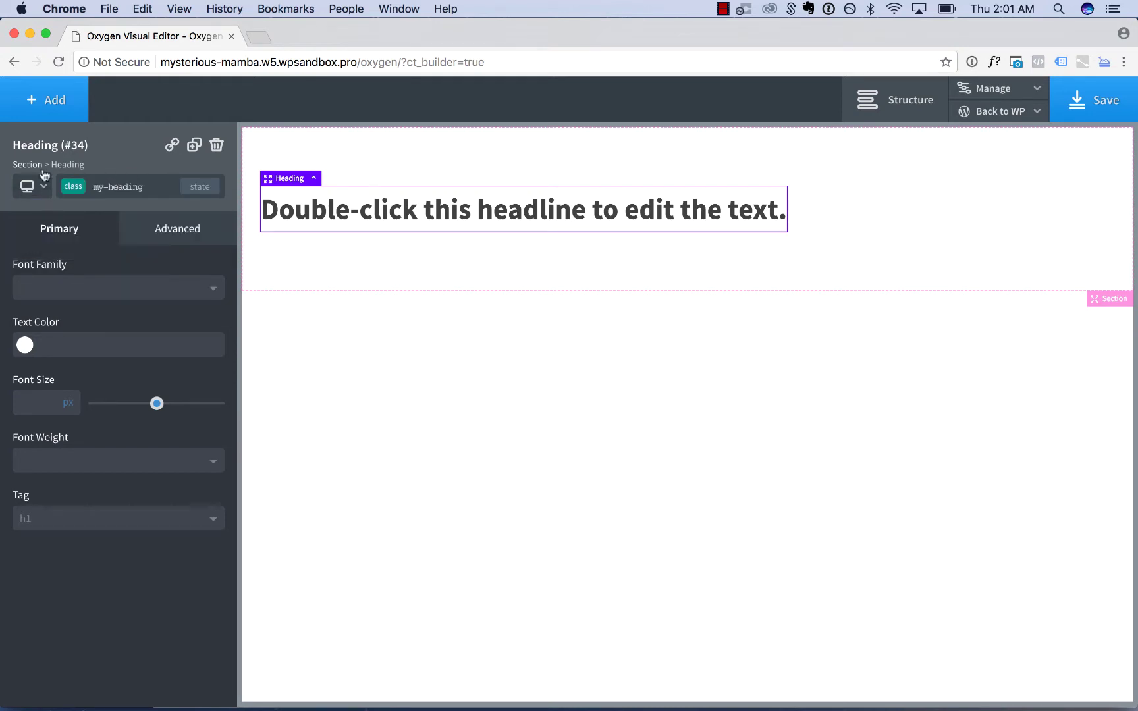
- Add a second heading element below the first one in the same section
click(46, 100)
click(71, 325)
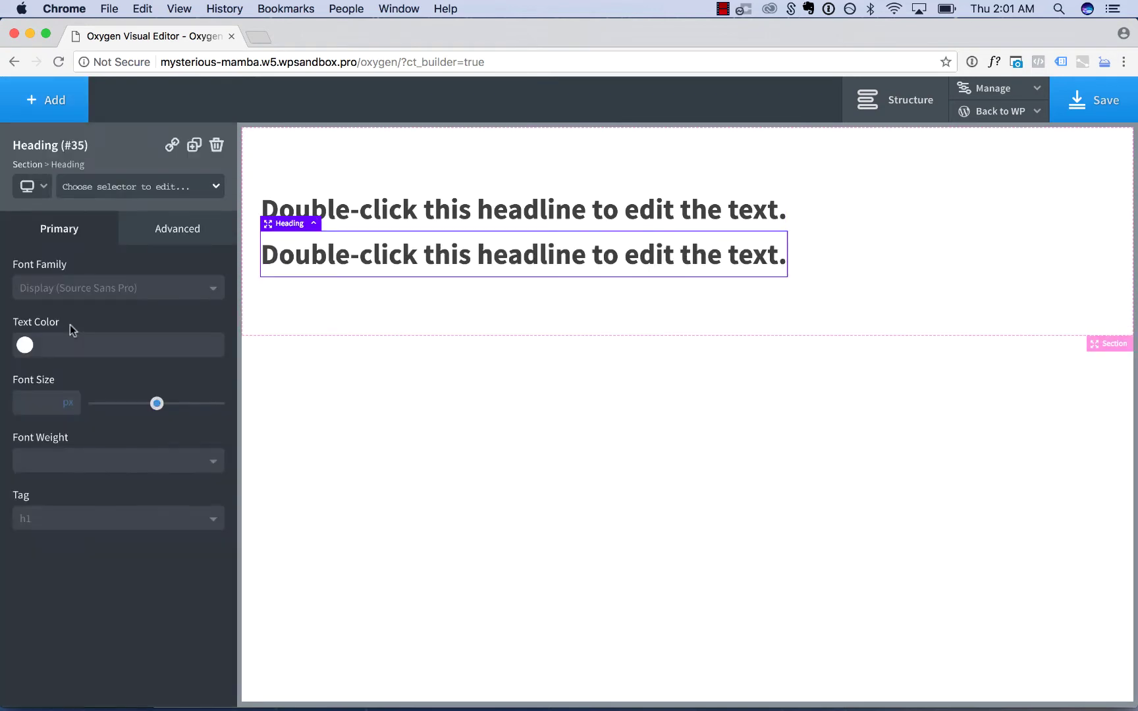
double_click(308, 248)
click(307, 296)
click(306, 254)
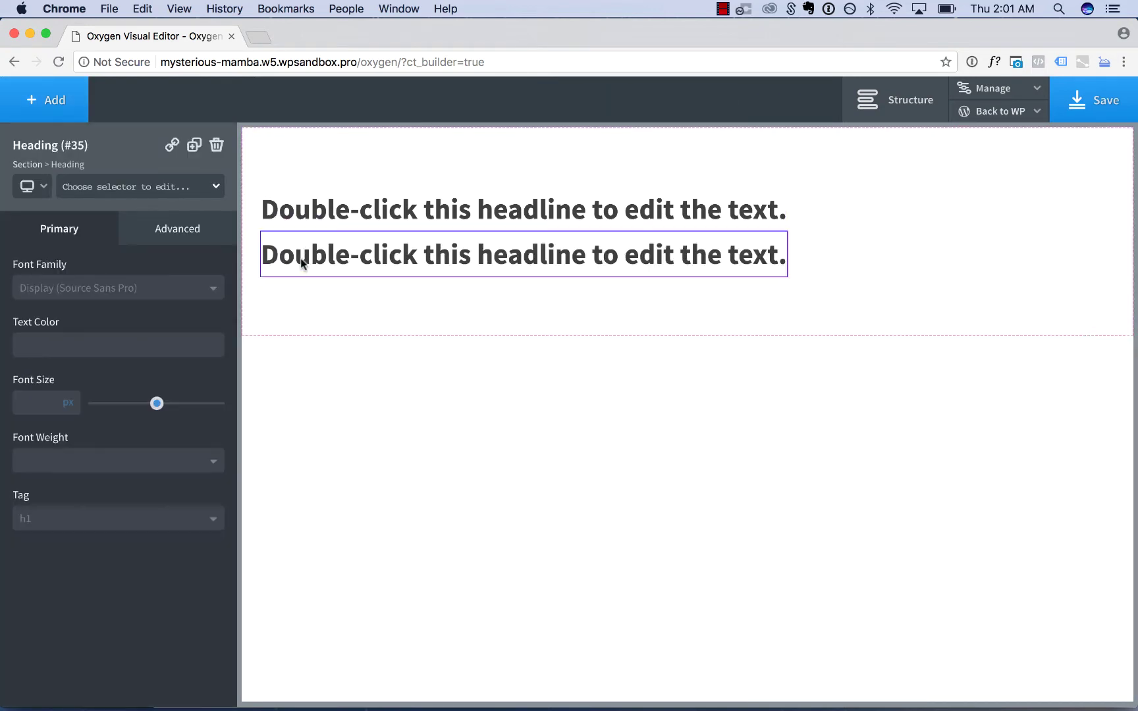
click(36, 336)
click(97, 382)
double_click(80, 341)
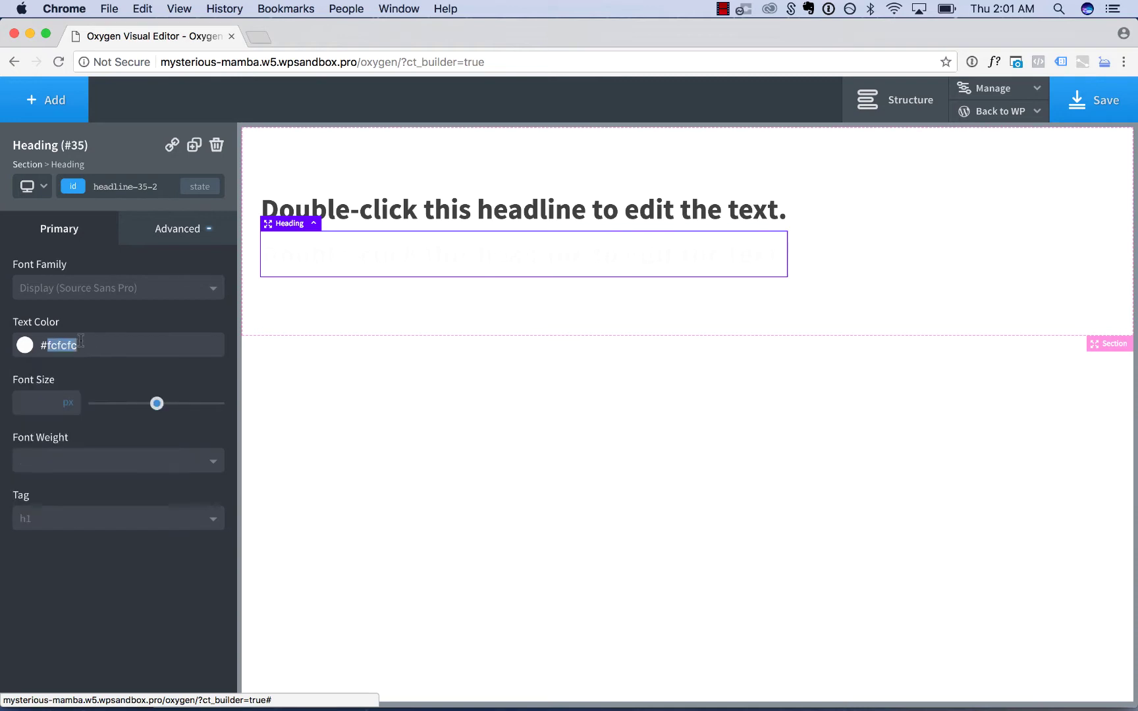
key(BackSpace)
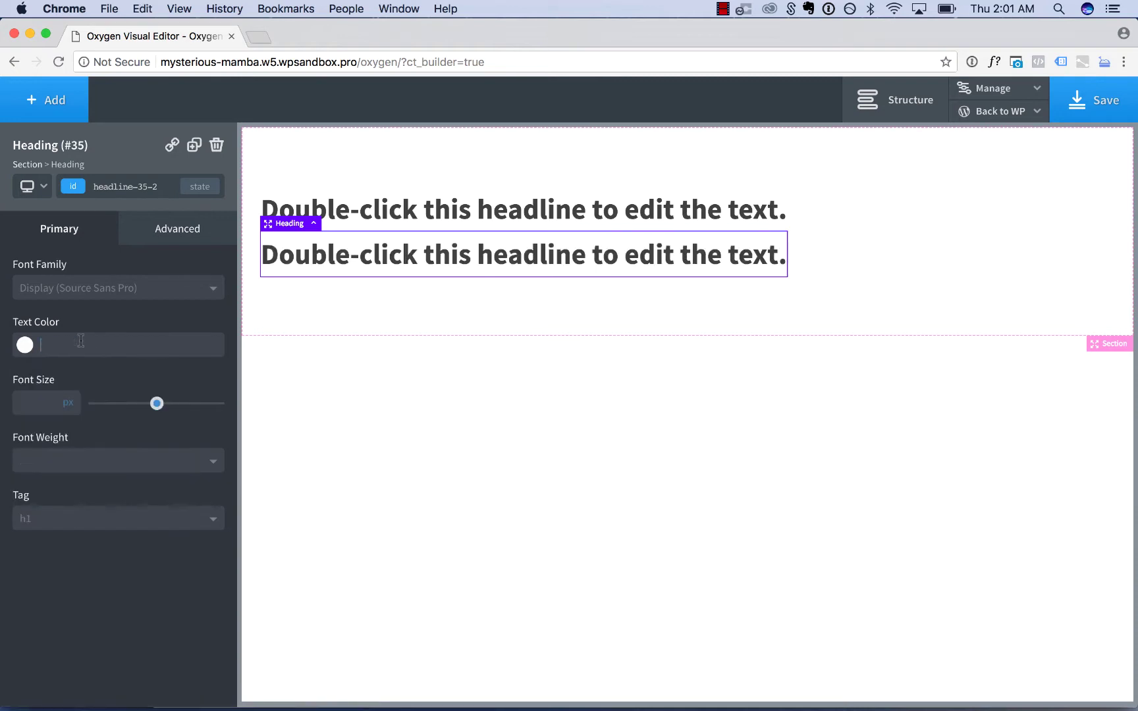
- Assign the my-heading class to the second heading
click(99, 184)
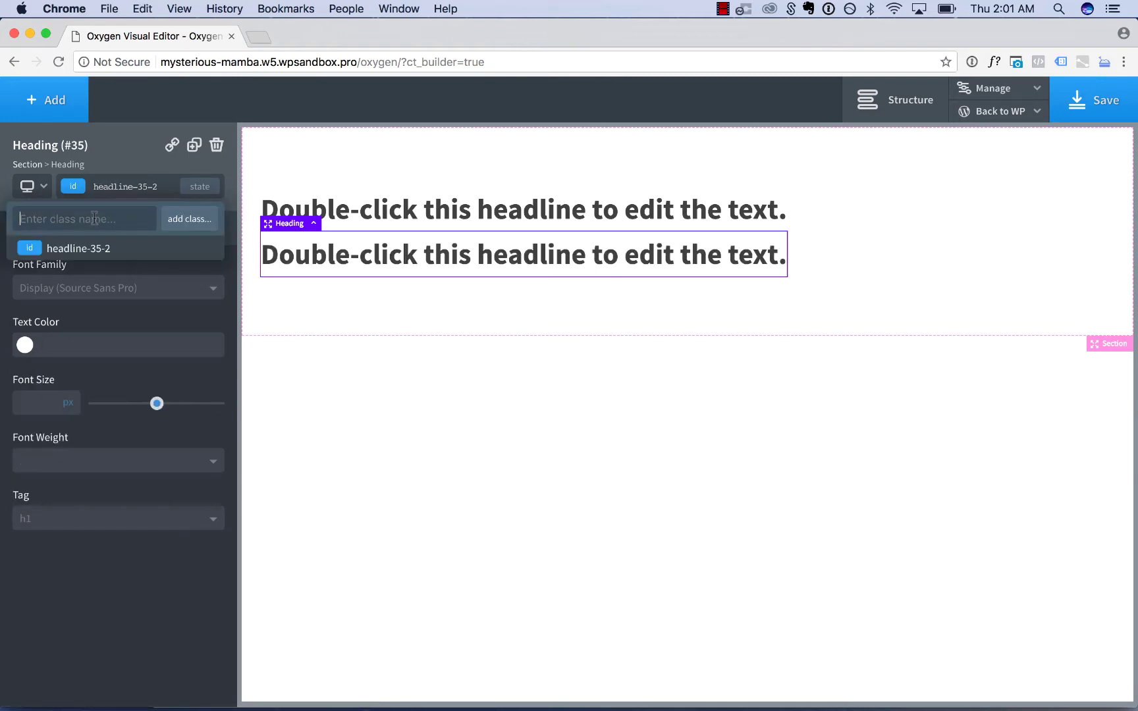
text(my-heading)
key(Return)
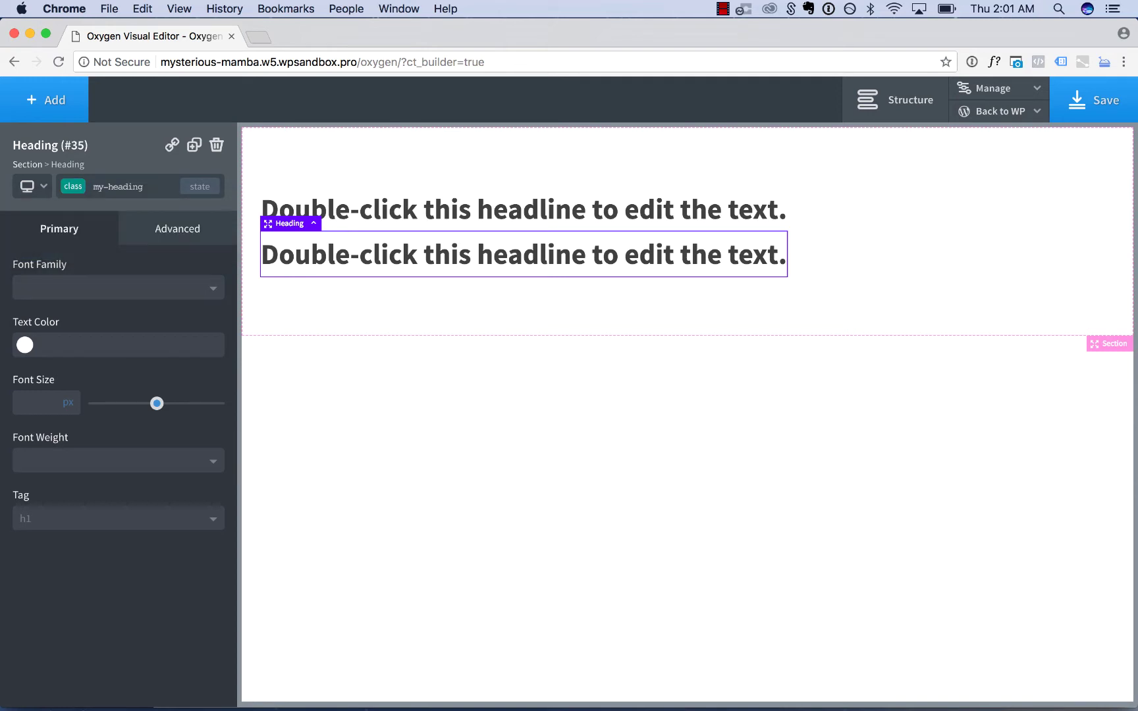
- Increase the font size of the my-heading class substantially, editing it through the first heading
click(323, 197)
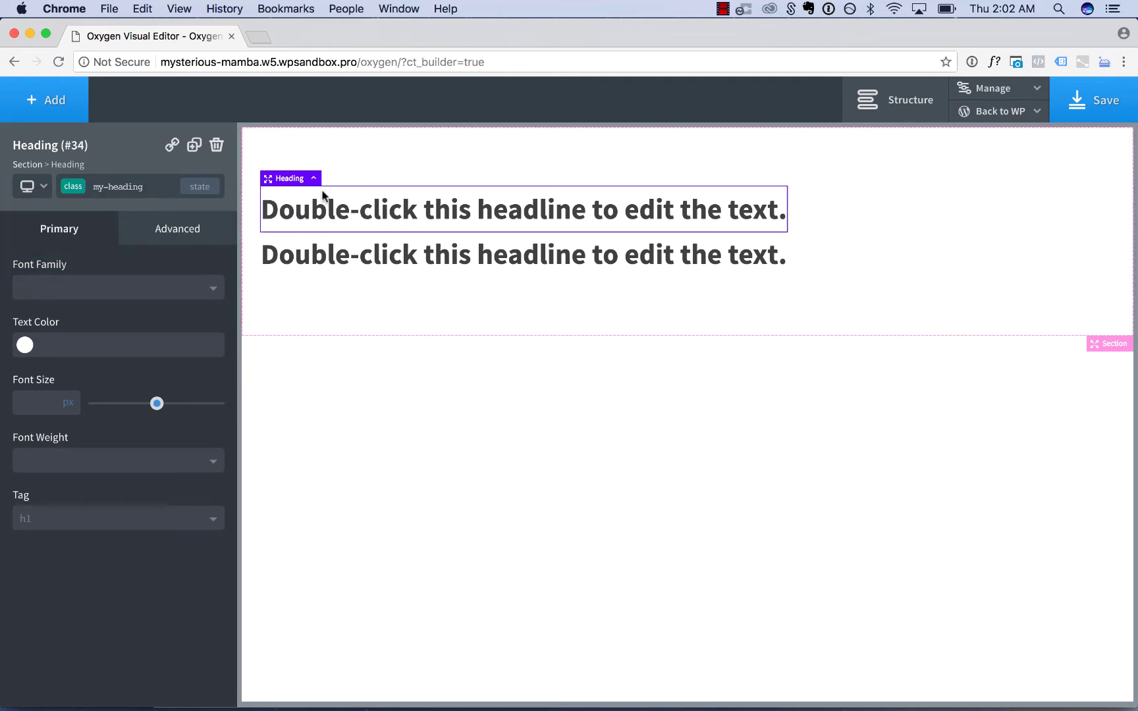
click(359, 248)
click(417, 199)
mouse_move(157, 403)
mouse_down()
mouse_move(196, 405)
mouse_move(121, 410)
mouse_move(193, 410)
mouse_move(133, 409)
mouse_move(174, 412)
mouse_up()
- Replace the section holding the two headings with a new section containing a text element
click(266, 147)
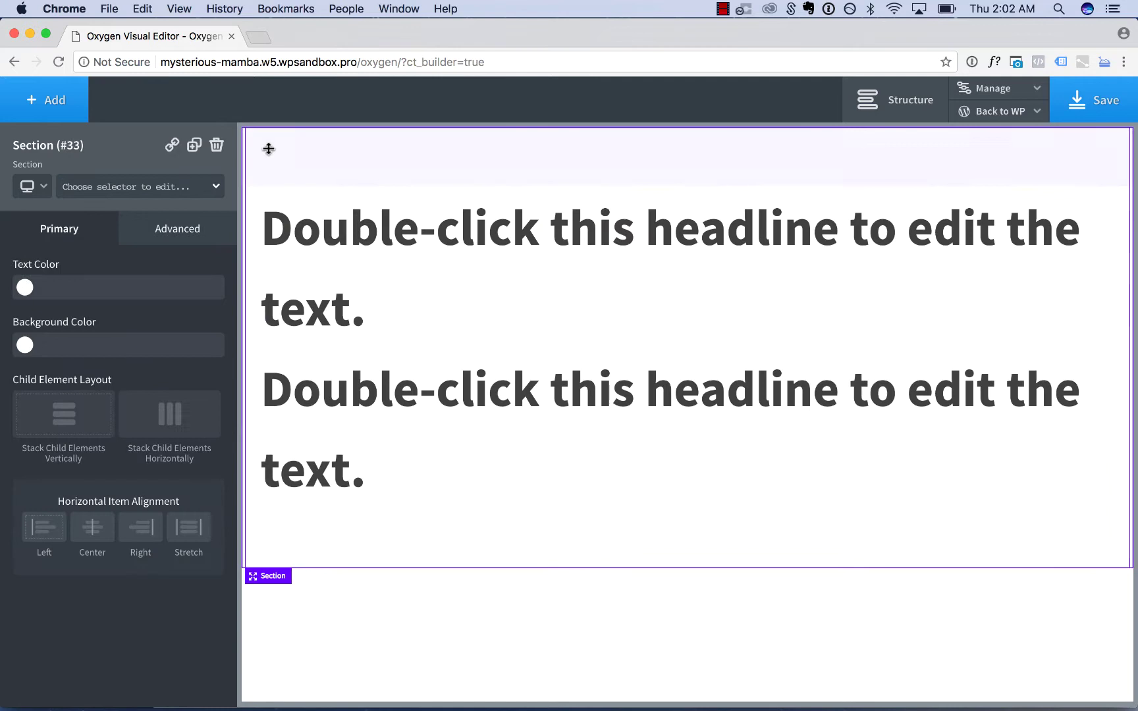
click(216, 145)
click(59, 110)
click(67, 207)
click(53, 105)
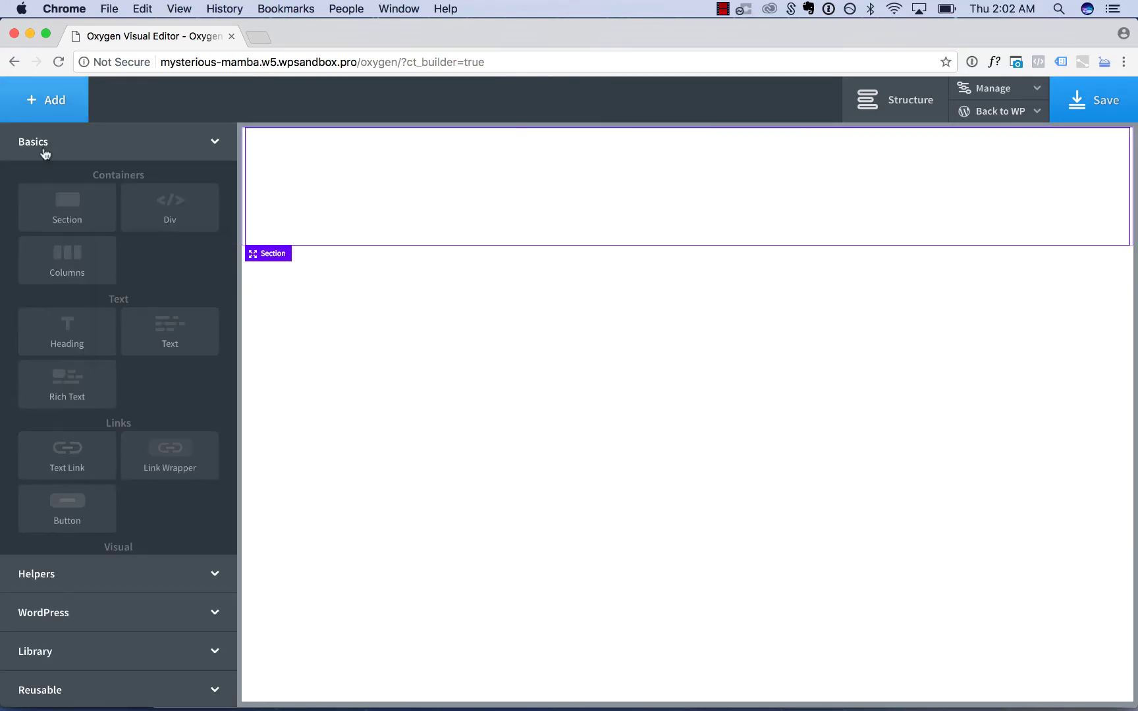
click(168, 329)
- Assign a new class named body-text to the text element
click(151, 190)
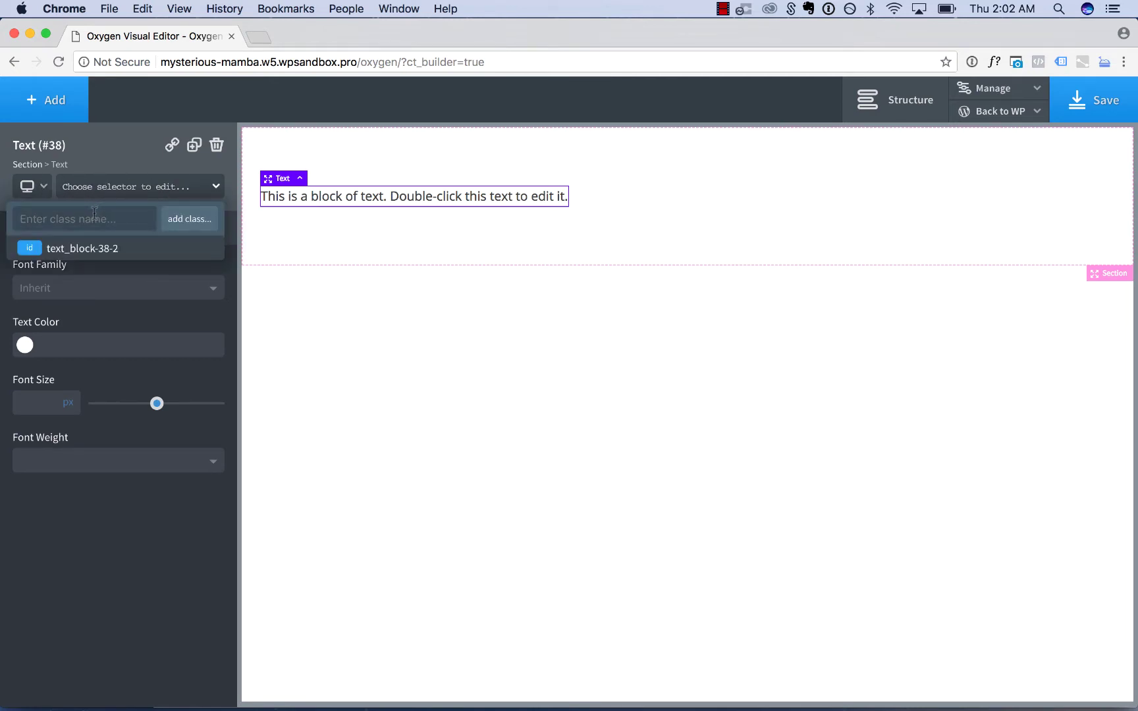
text(body-text)
click(200, 219)
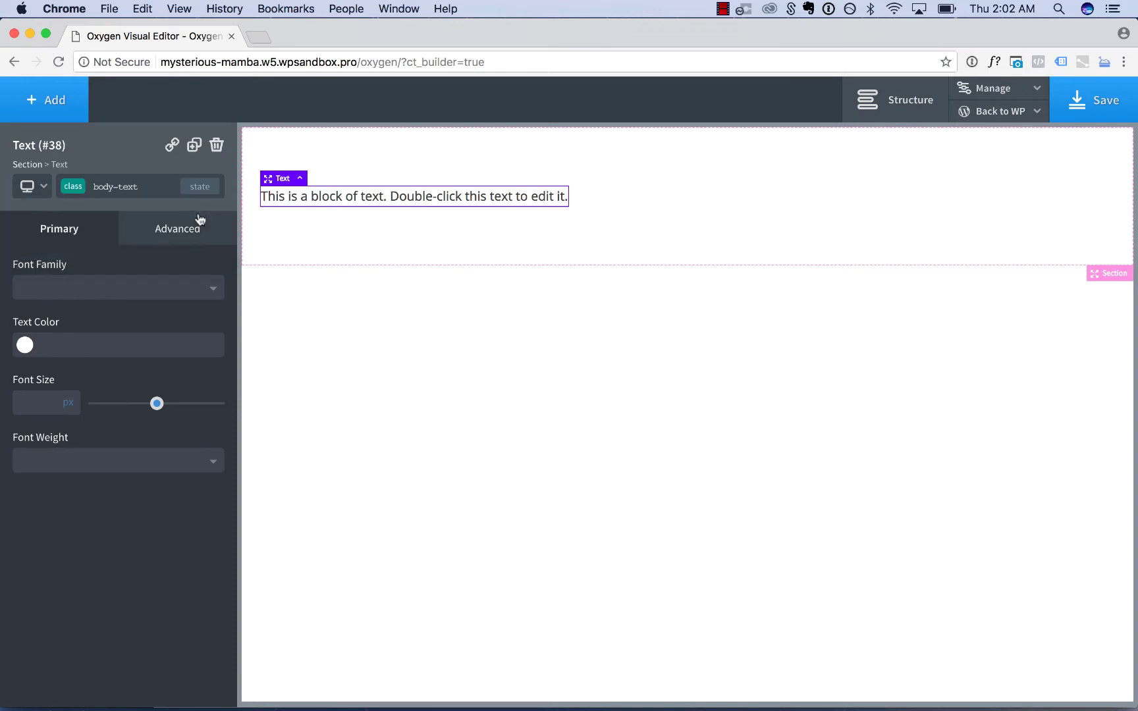
- Add a second section with a text element below the first, and assign the body-text class to that text
click(300, 226)
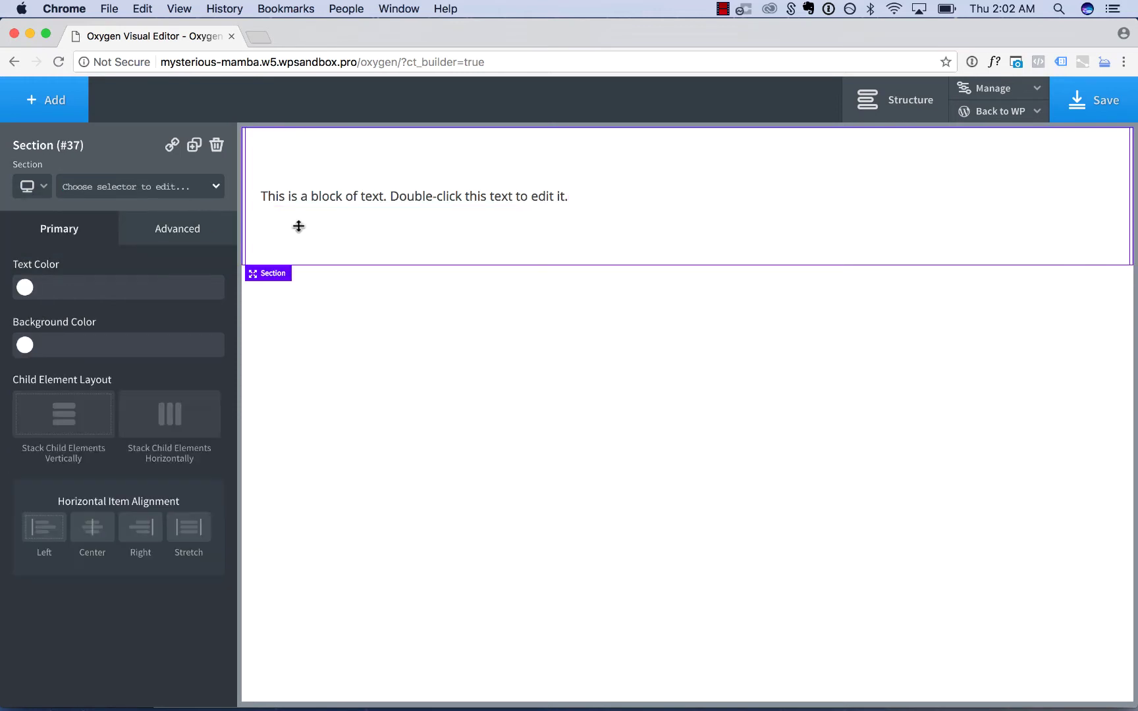
click(51, 112)
click(64, 221)
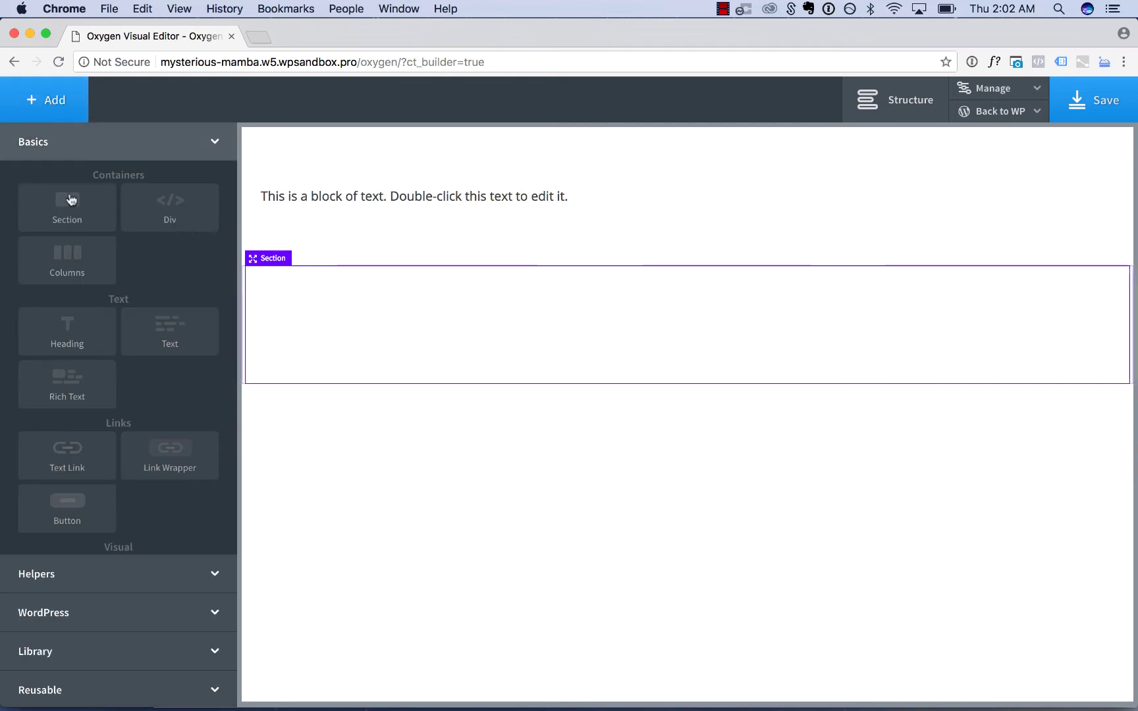
click(170, 326)
click(140, 187)
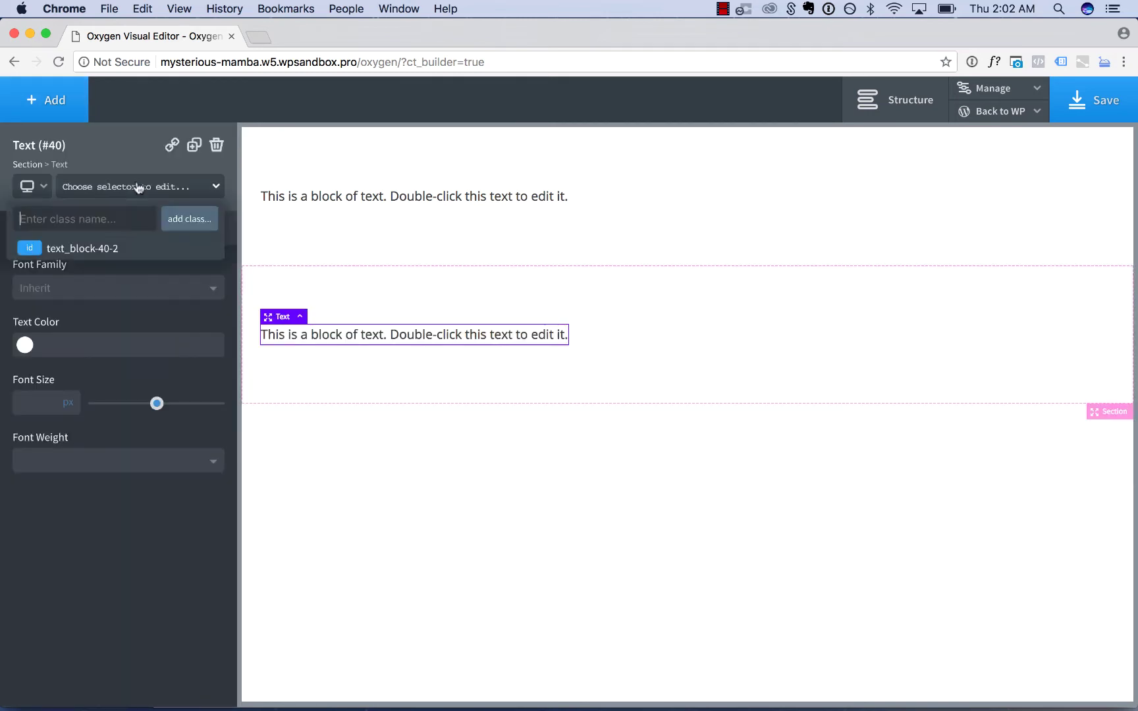
text(body-text)
key(Return)
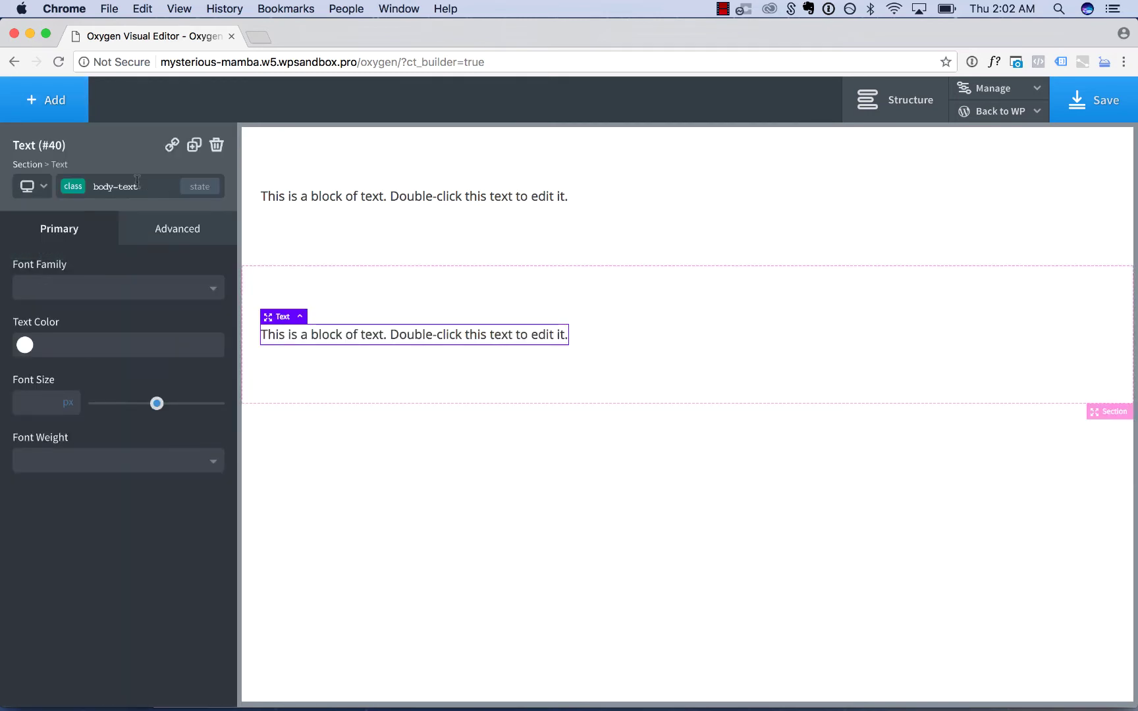
- Enlarge the font of the body-text class and set its text colour to purple #6b1bba
click(337, 195)
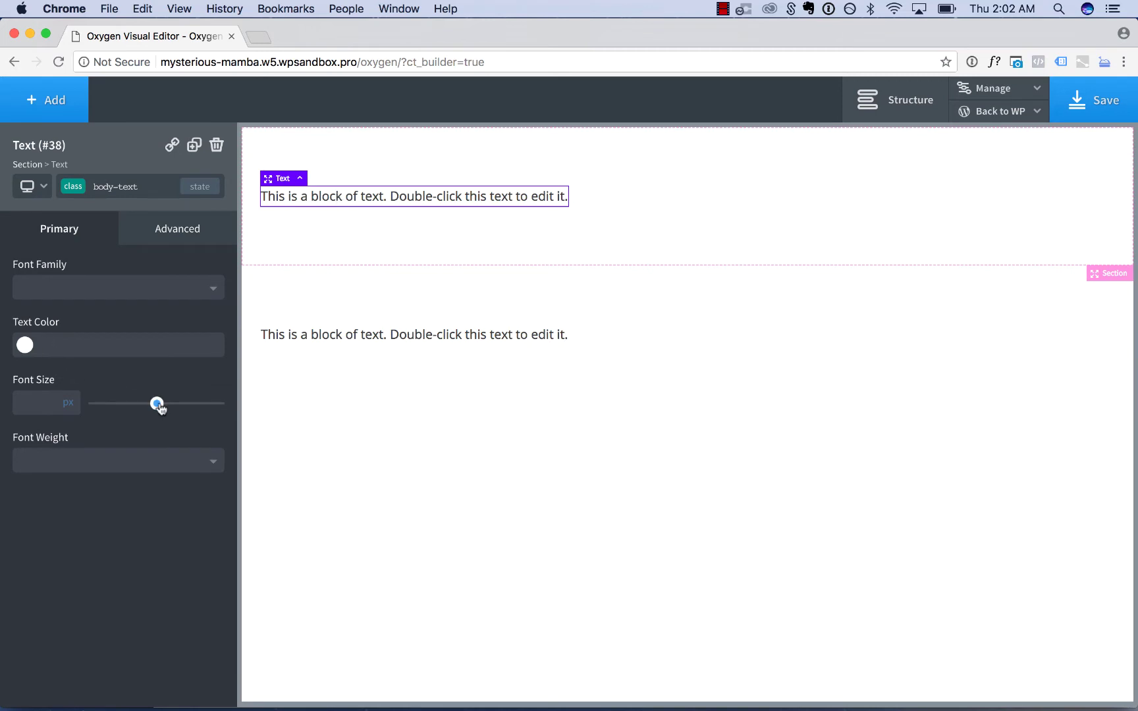
drag(157, 404, 104, 397)
click(31, 345)
click(71, 487)
click(72, 443)
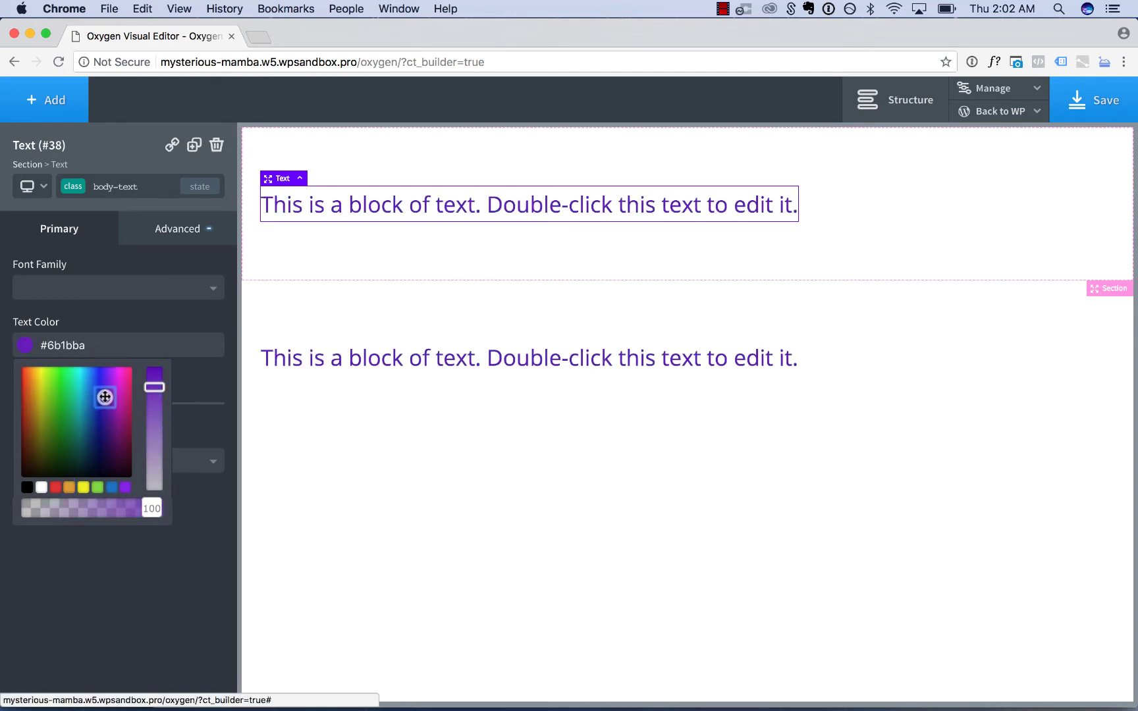
click(398, 184)
- Delete both text sections from the page and dismiss the deletion notice
click(356, 155)
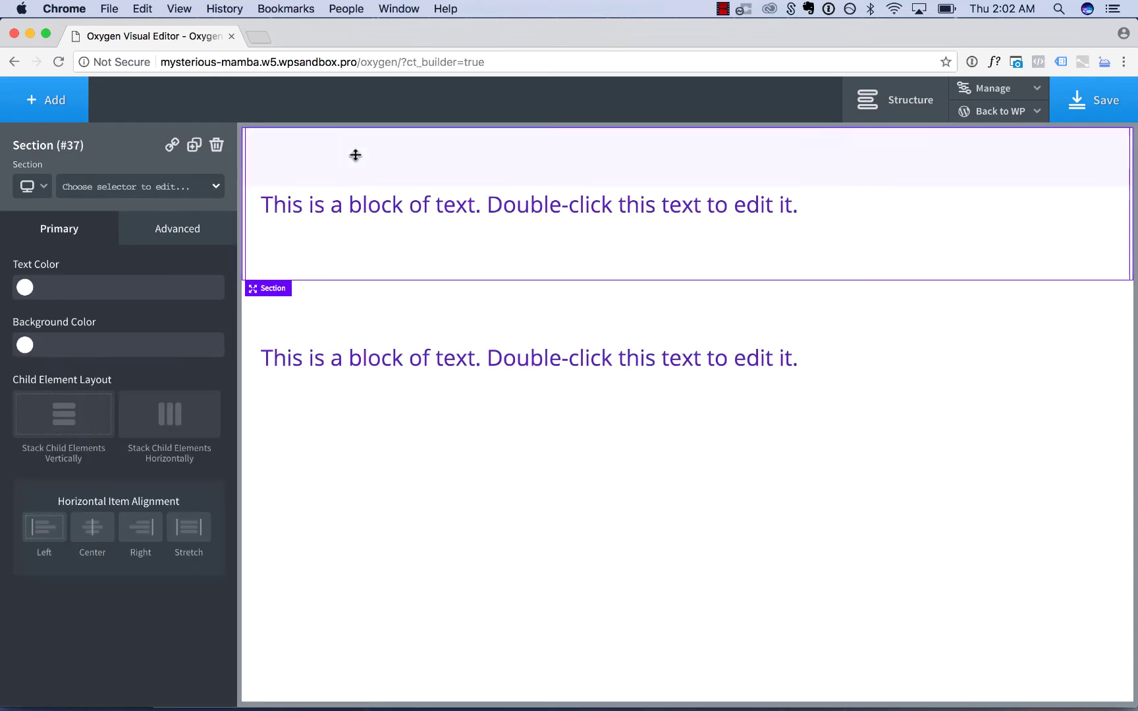
click(216, 145)
click(295, 151)
click(216, 147)
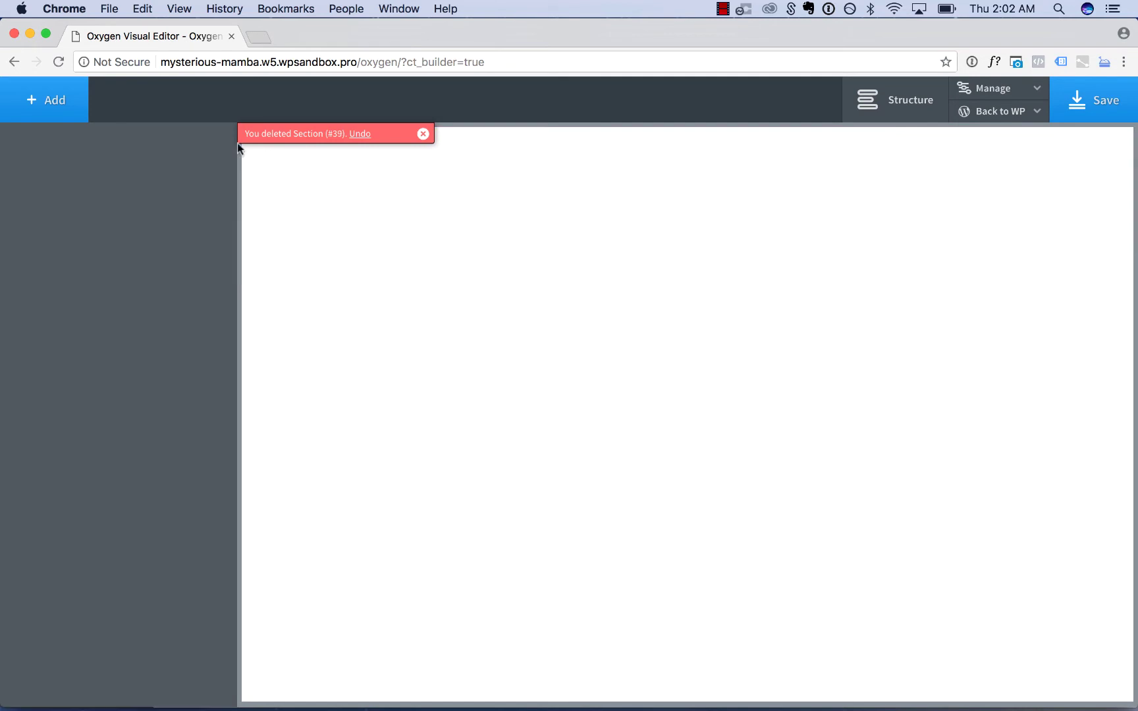
click(419, 135)
- Add a blank section to the empty page and insert a Testimonial element inside it
click(62, 102)
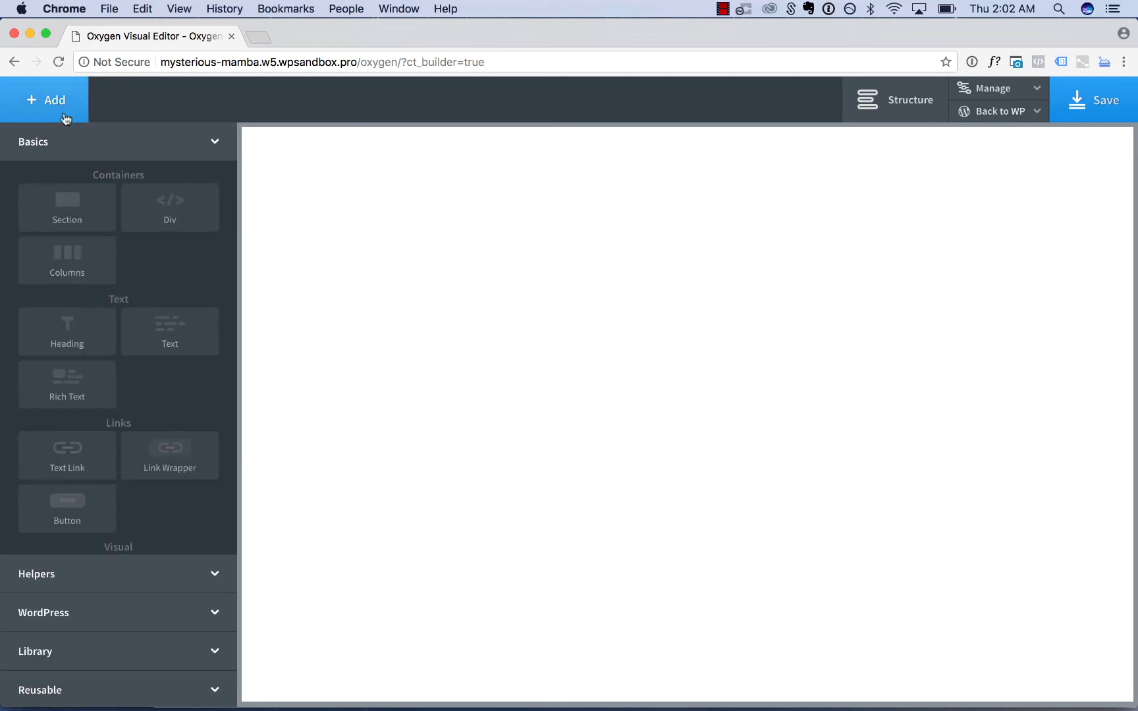
click(79, 219)
click(51, 101)
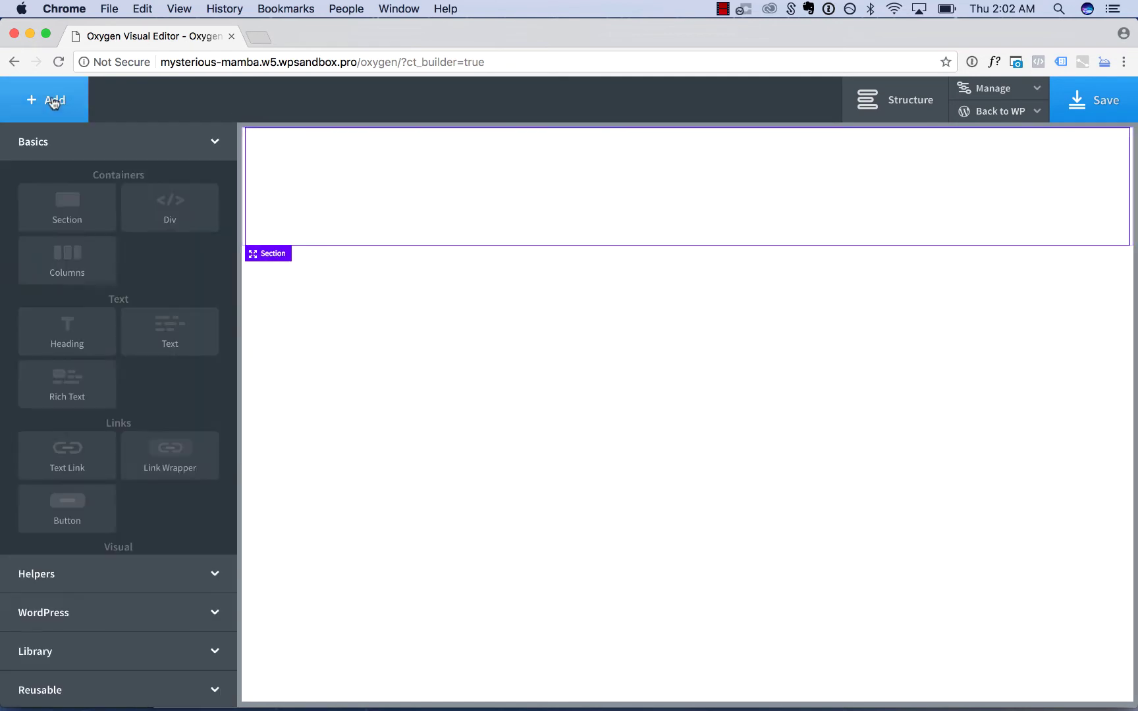
click(86, 572)
click(84, 328)
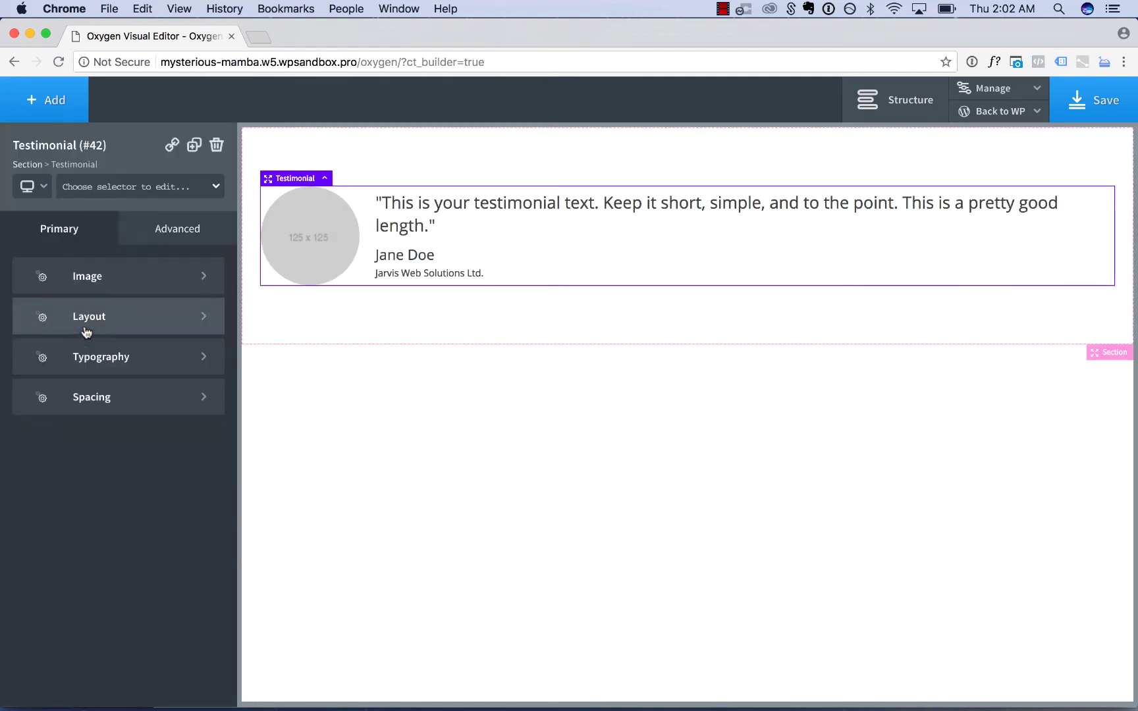
- Assign a new class named my-testimonial to the testimonial and duplicate the element three times
click(104, 188)
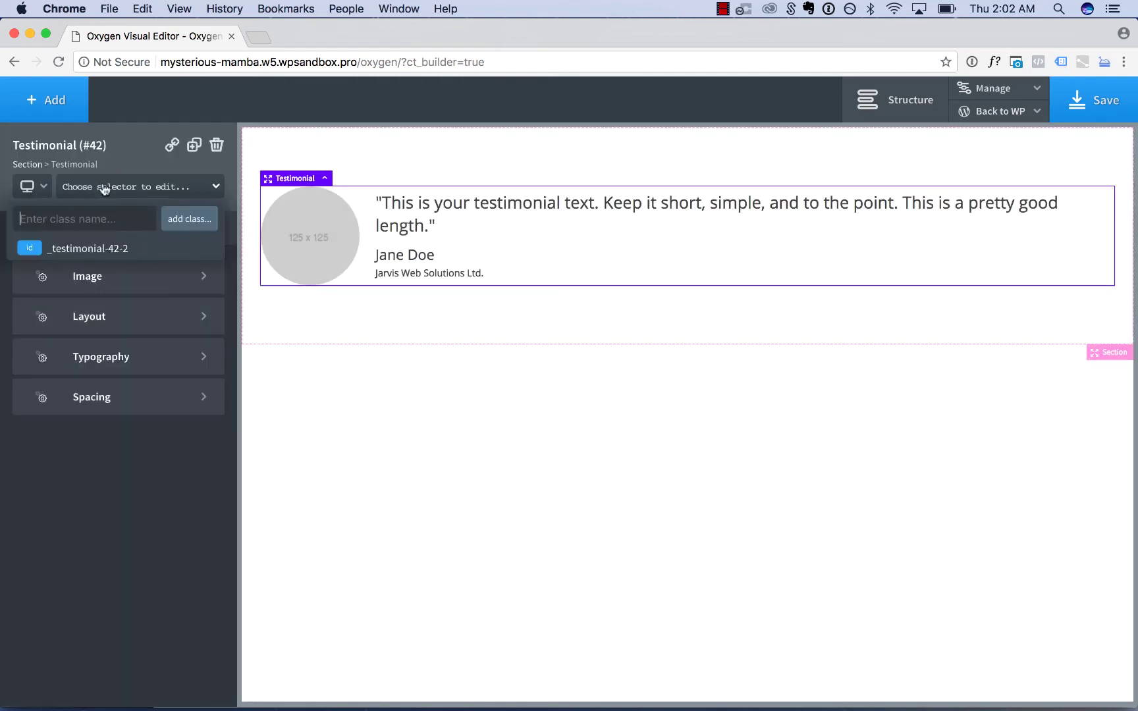
text(my-testimonial)
key(Return)
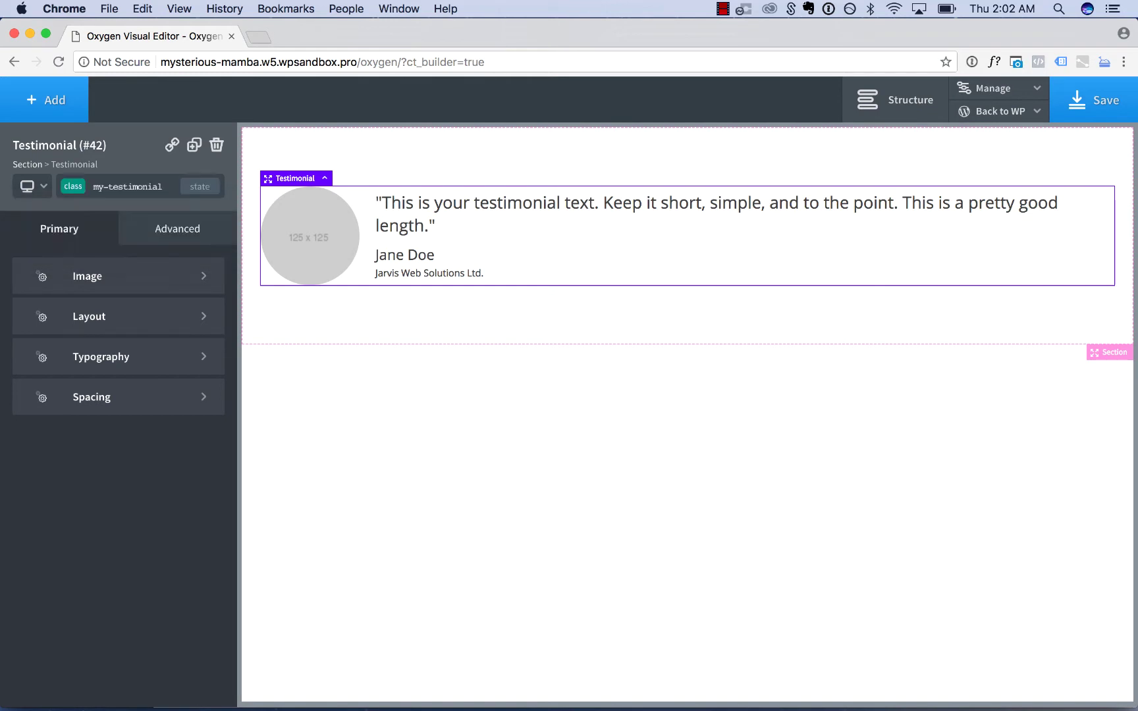
click(194, 145)
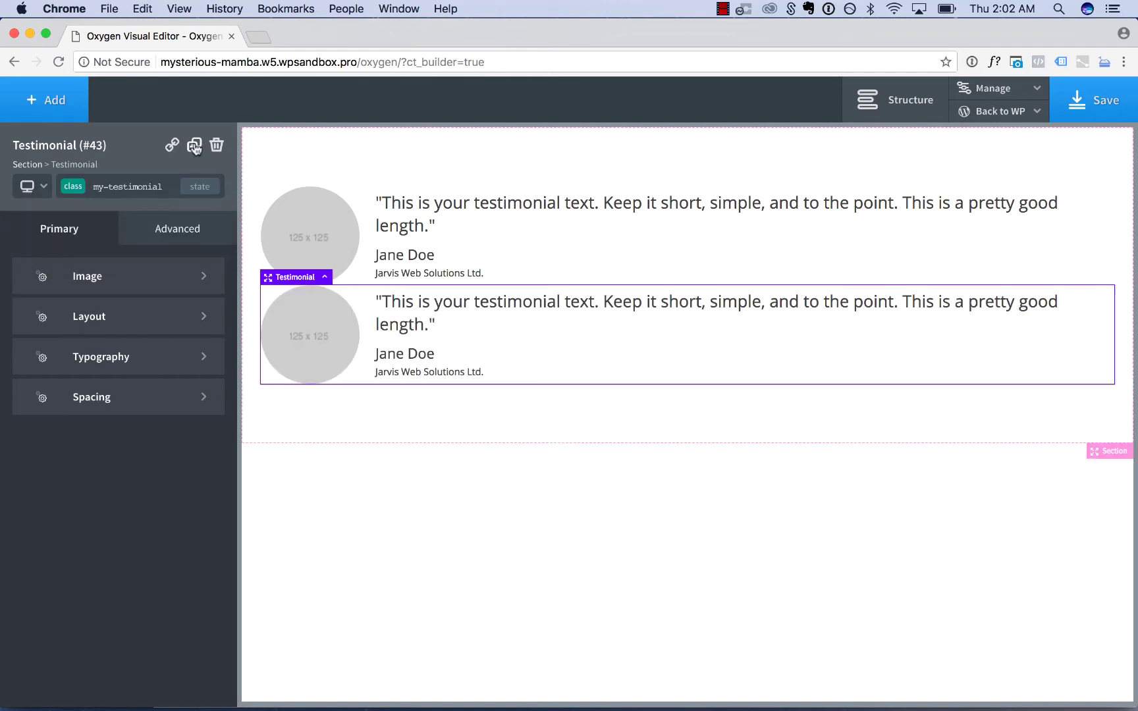
click(194, 145)
click(194, 146)
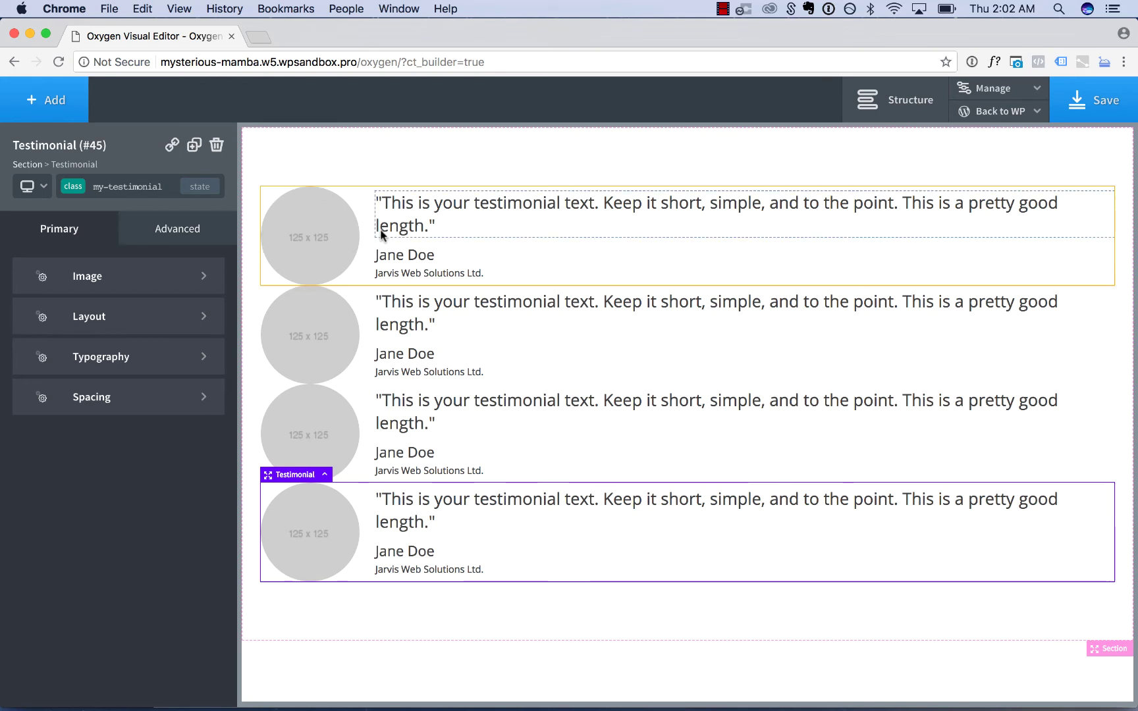
- Set the maximum width of the my-testimonial class to 700 px, editing it through the first testimonial
click(351, 247)
click(157, 239)
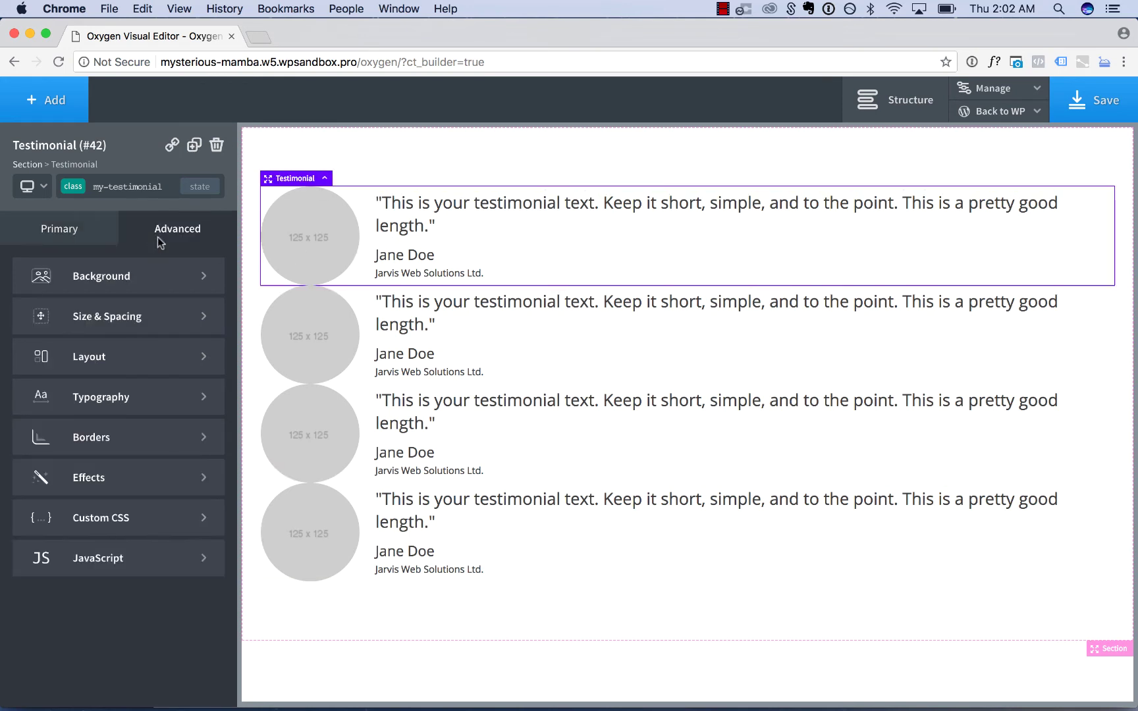
click(139, 315)
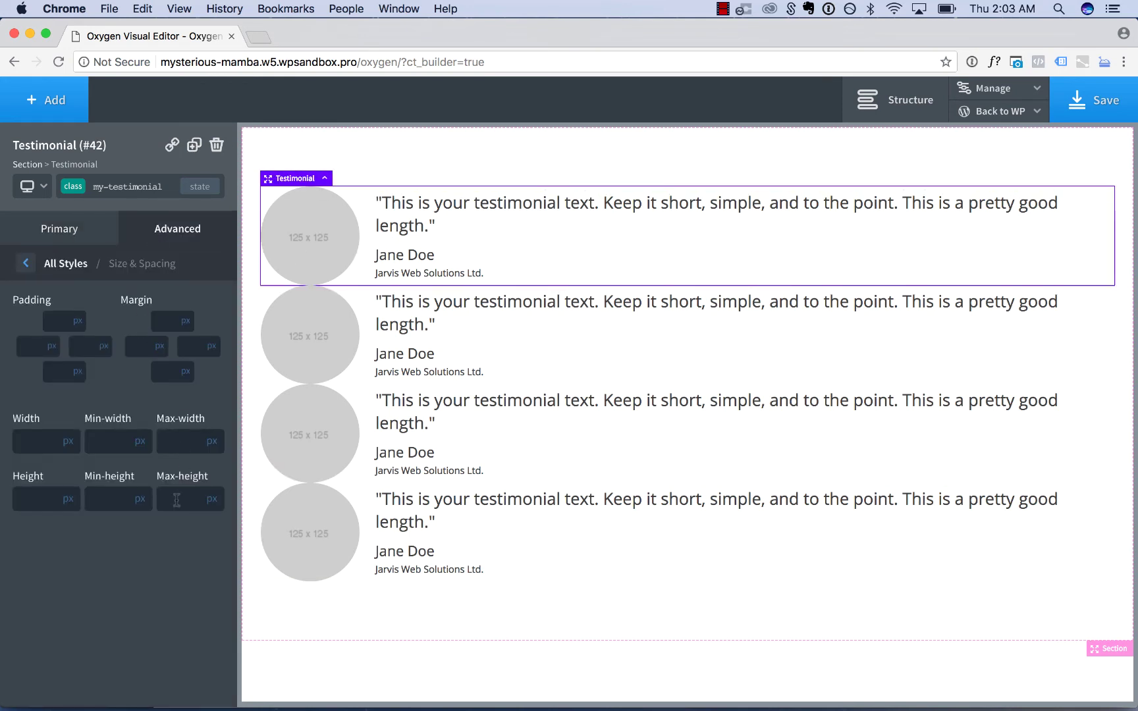
text(700)
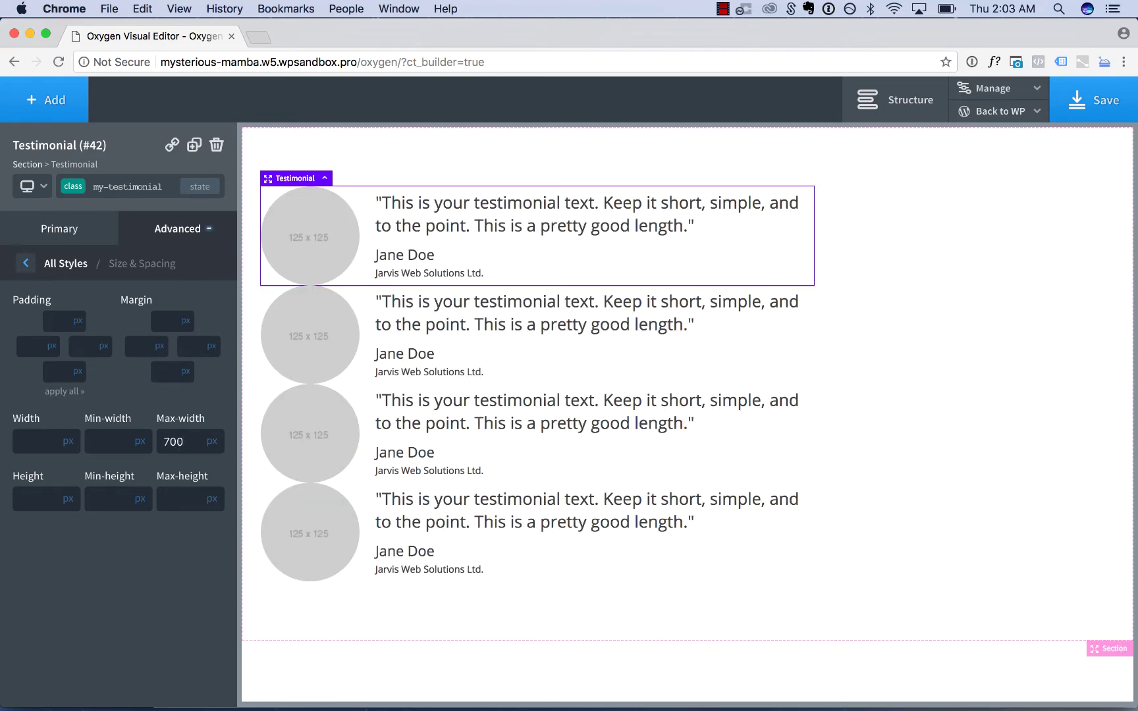
- Set the padding of the my-testimonial class to 30 px on all four sides
text(40)
key(BackSpace)
key(BackSpace)
text(30)
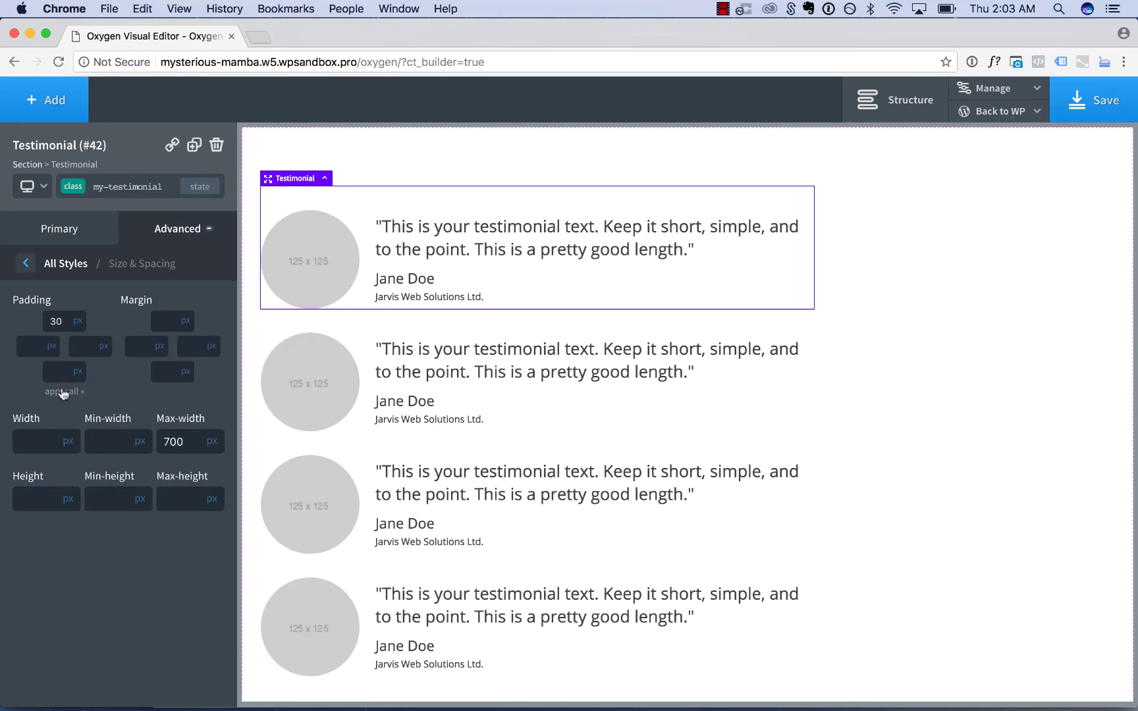
click(63, 393)
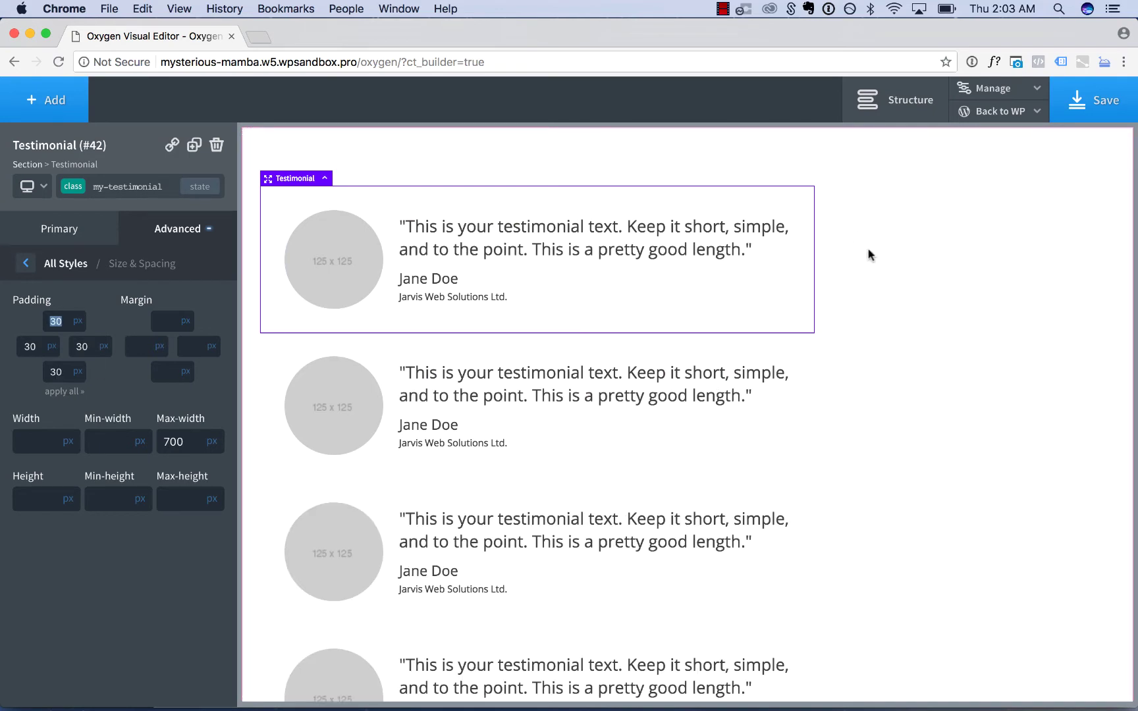
- Centre the section's child elements horizontally
click(944, 322)
click(98, 526)
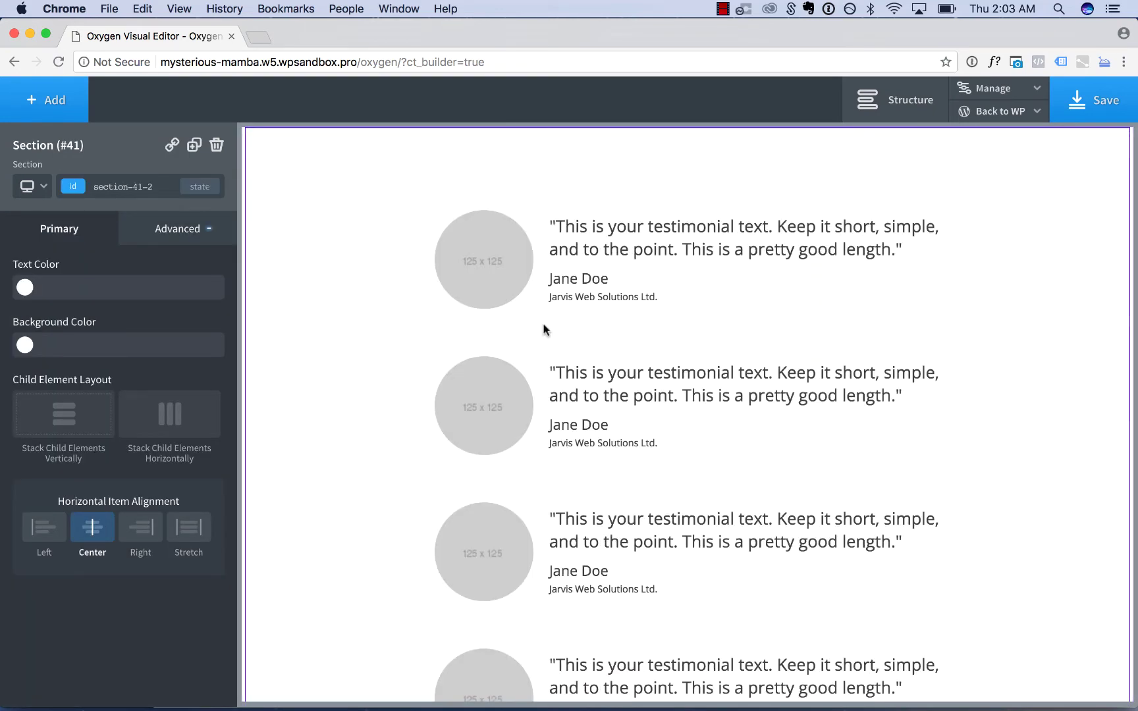
- Set the background colour of the section containing the testimonials to #f7f7f7
click(776, 285)
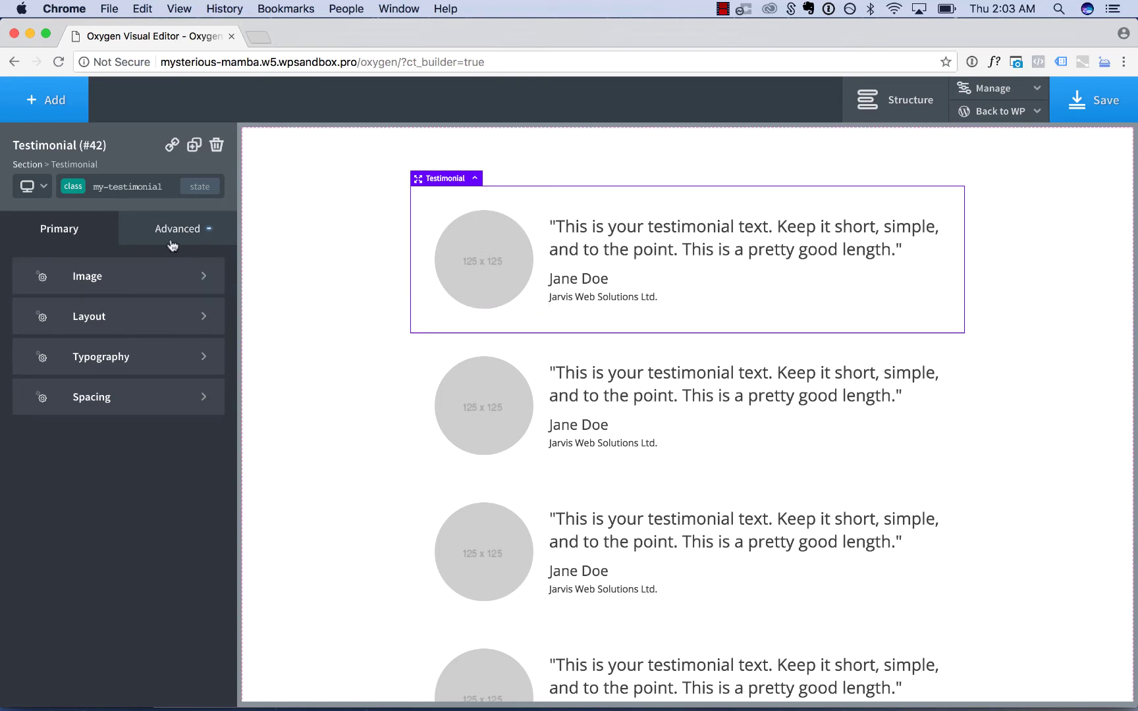
click(376, 255)
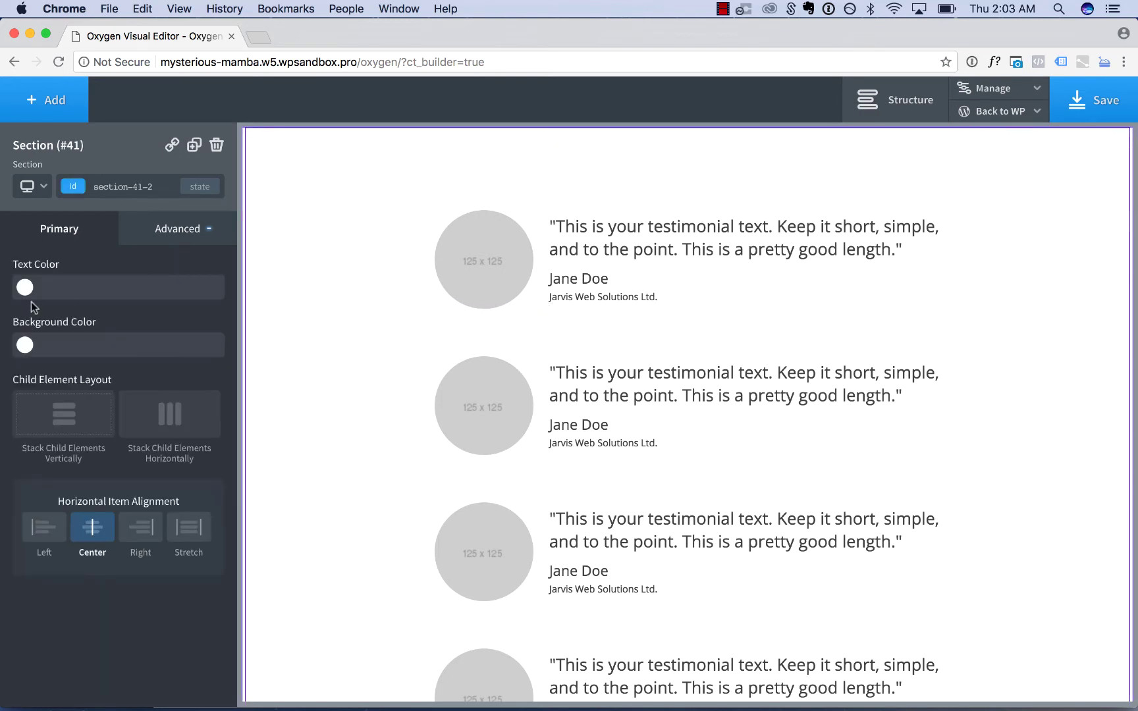
click(24, 345)
click(19, 372)
drag(19, 373, 20, 367)
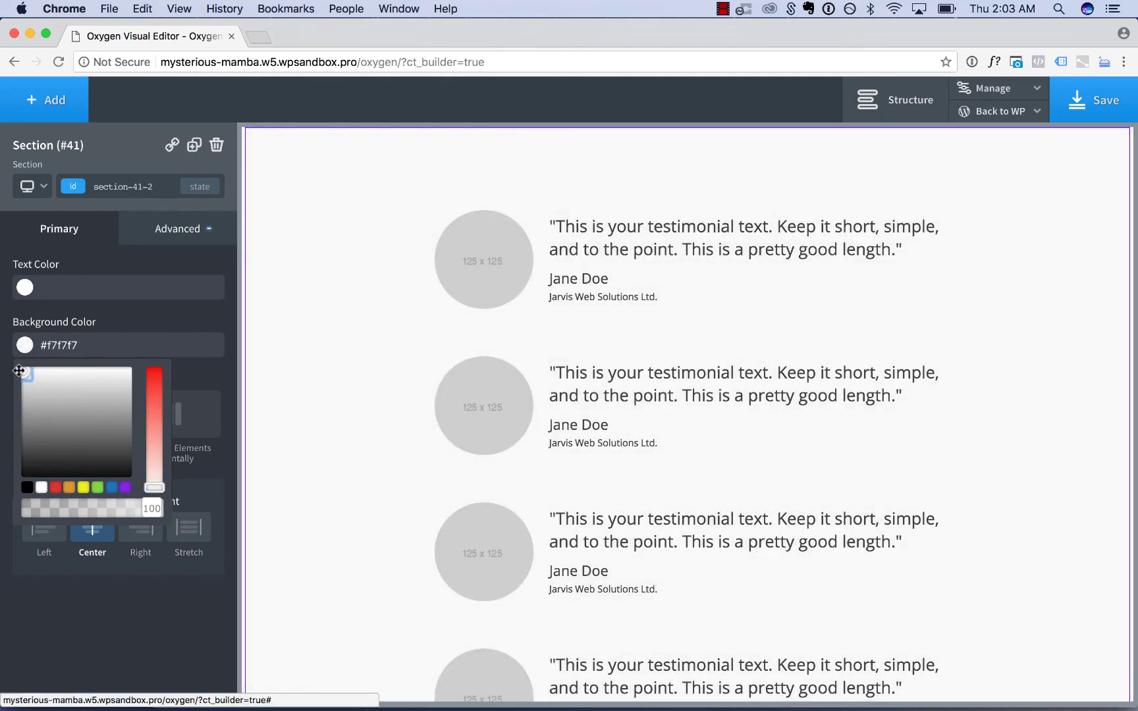
- Give the my-testimonial class a #ffffff background and add bottom margin to separate the testimonials
click(549, 245)
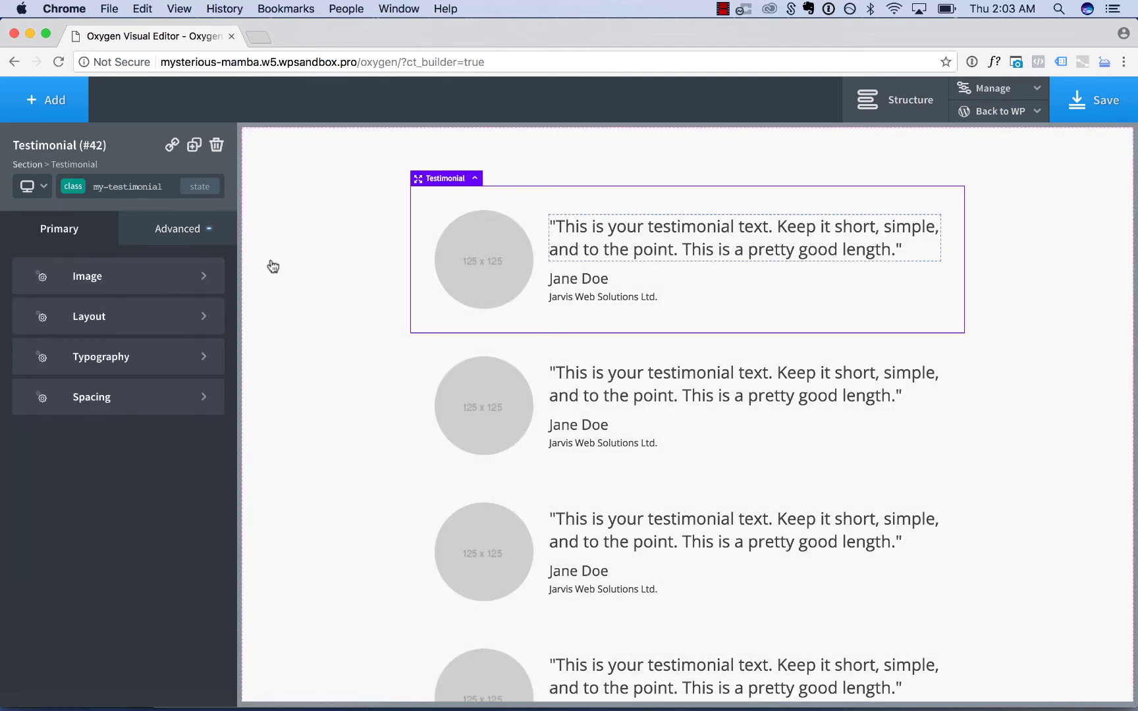
click(170, 228)
click(102, 276)
click(24, 326)
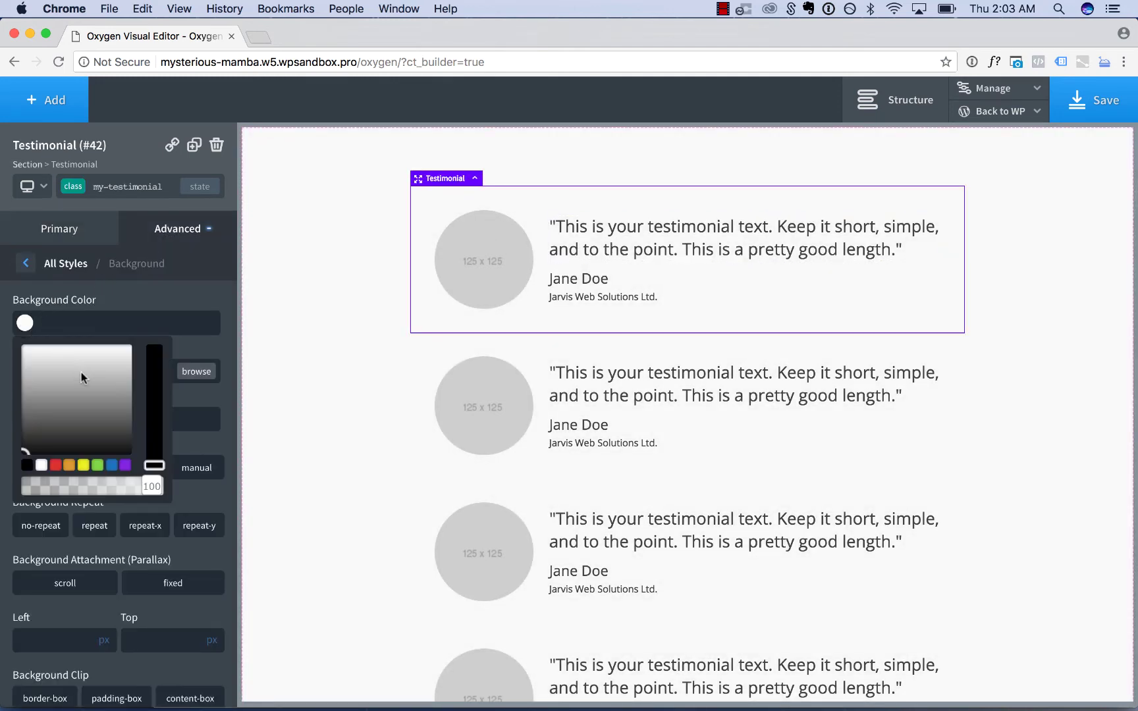
click(81, 373)
drag(451, 364, 488, 379)
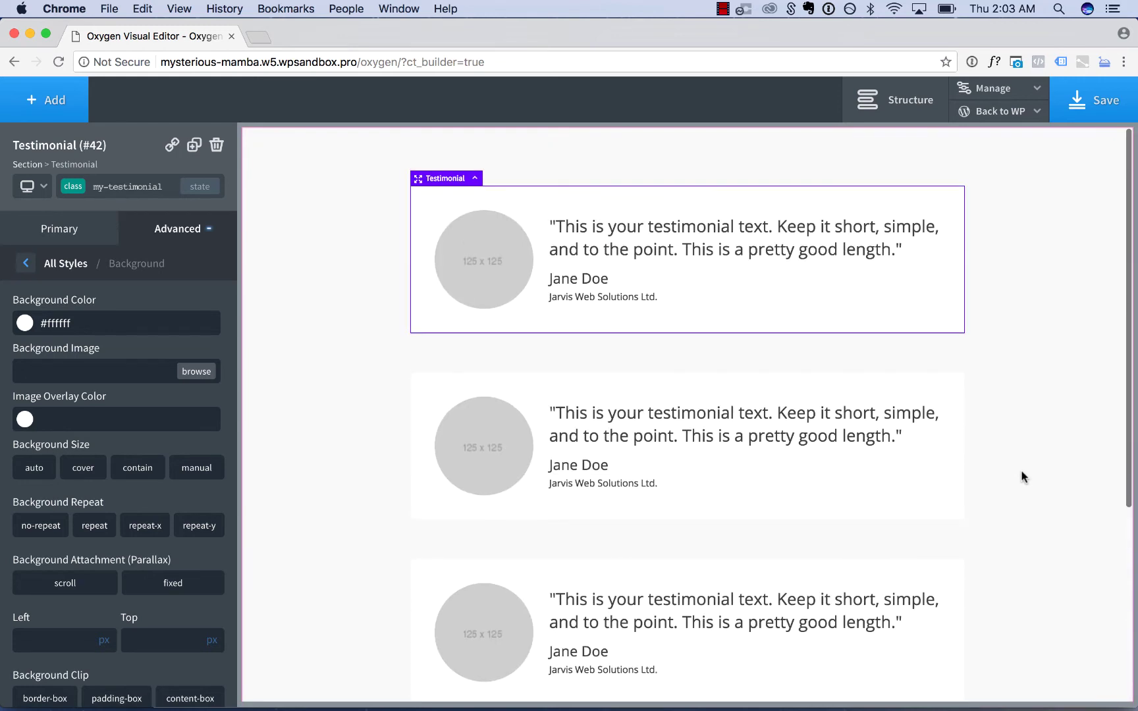
- Set the my-testimonial class's box shadow colour to black at 15% opacity, rgba(0,0,0,0.15)
click(64, 262)
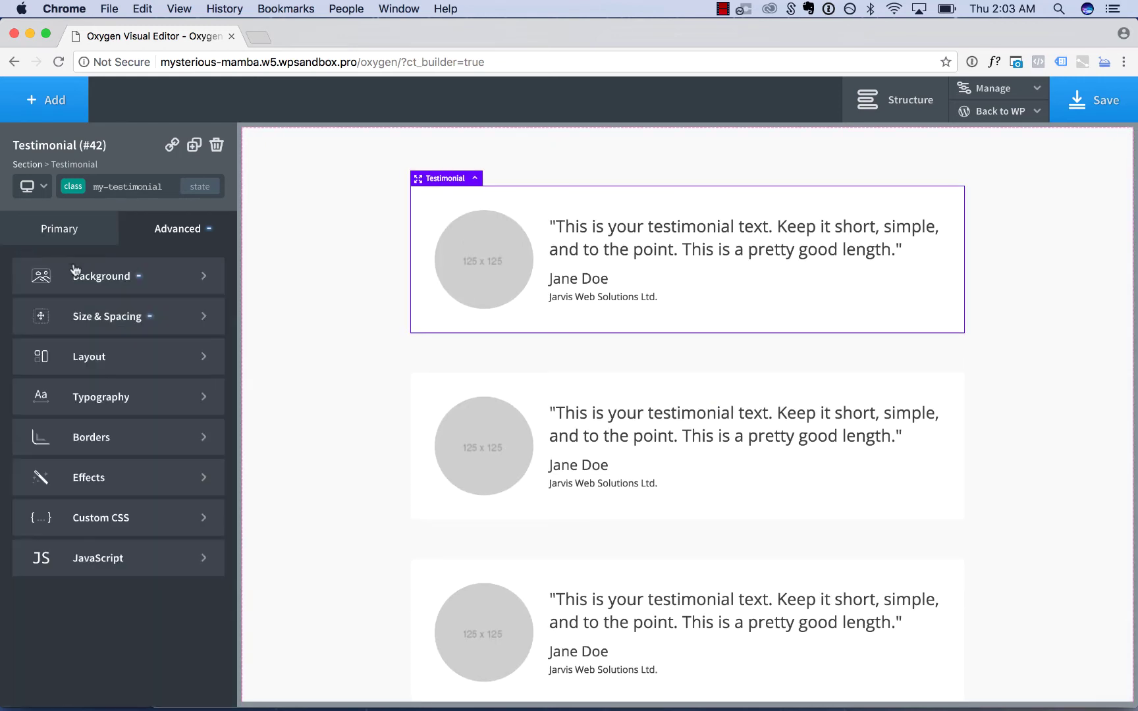
click(131, 478)
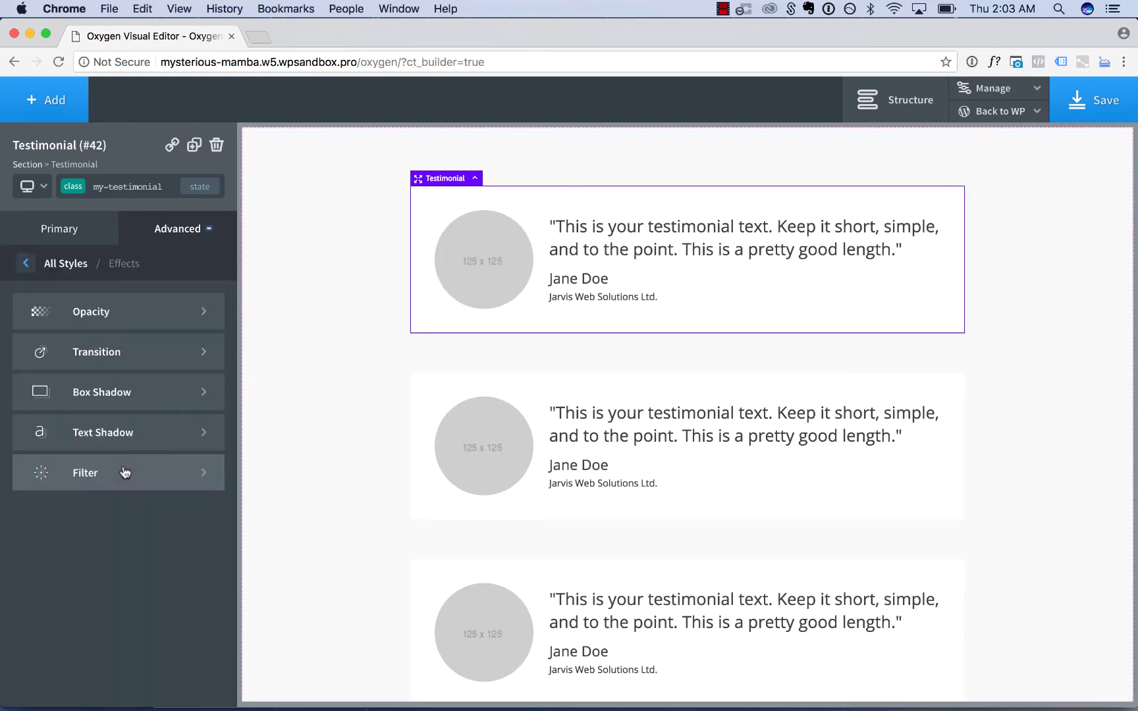
click(140, 397)
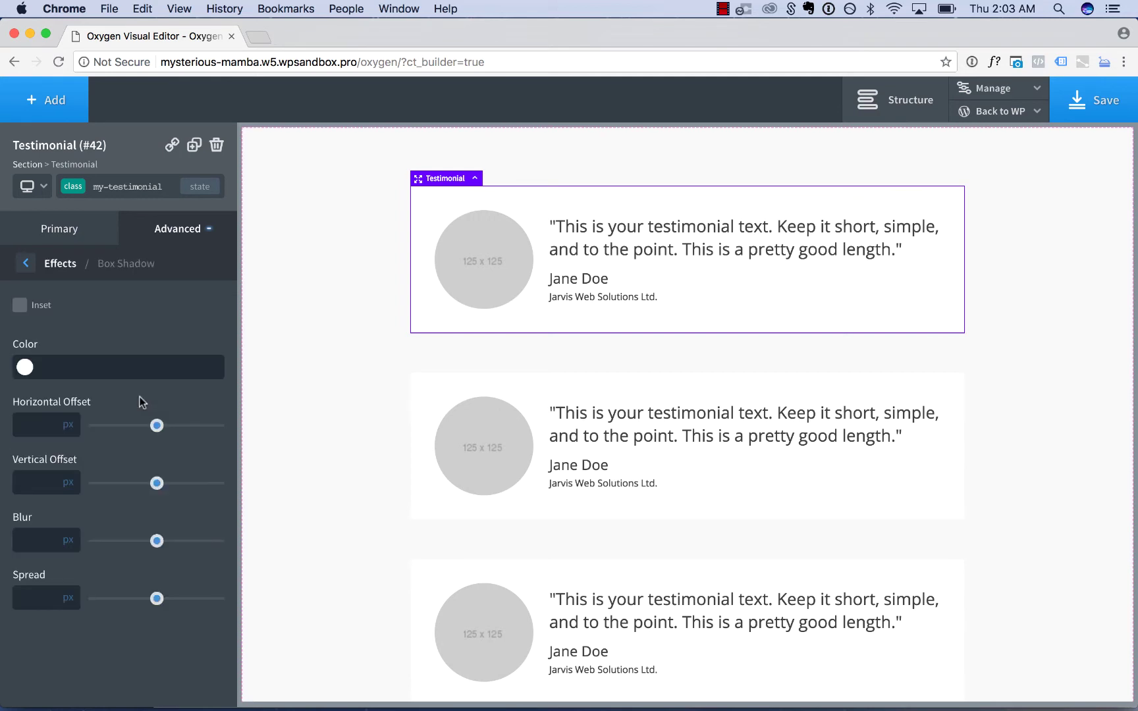
click(26, 368)
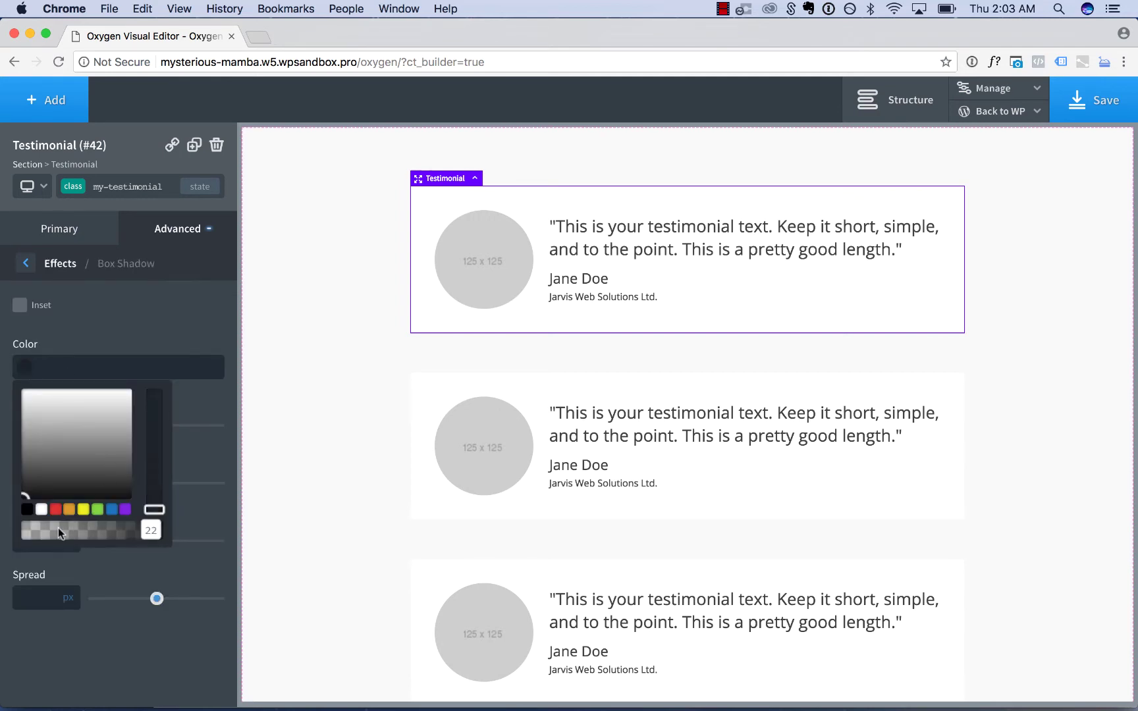
drag(57, 528, 50, 530)
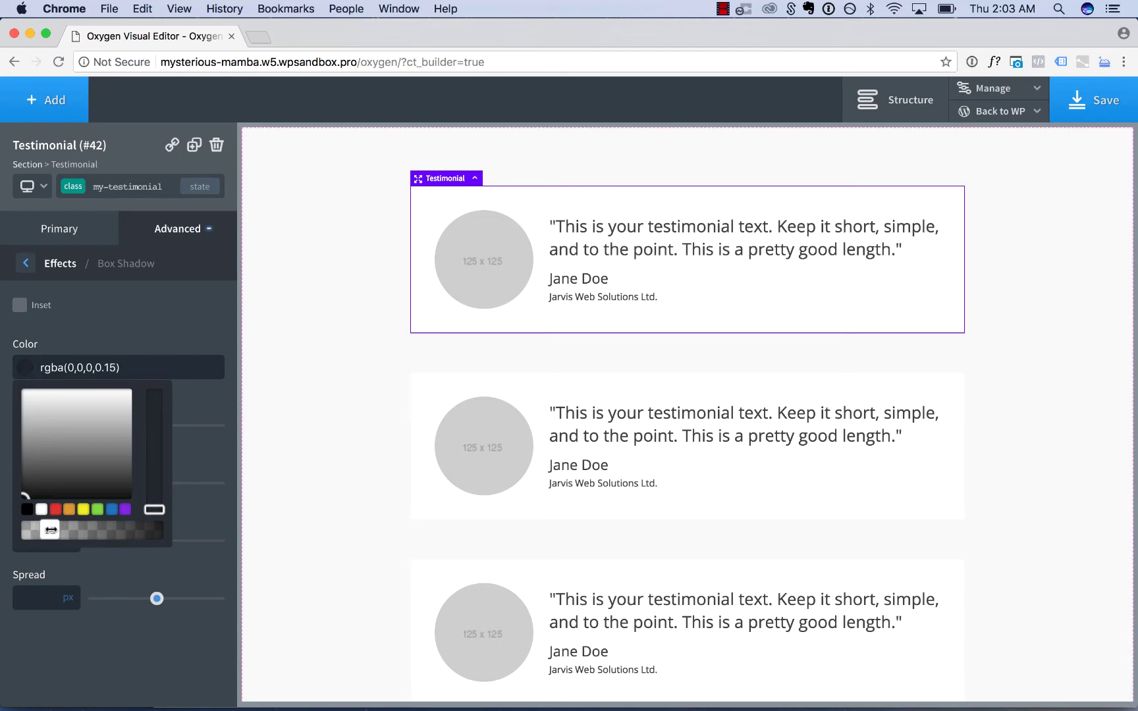
click(215, 393)
- Set the box shadow's horizontal and vertical offsets to 0 px and its blur to 10 px
click(47, 422)
text(0)
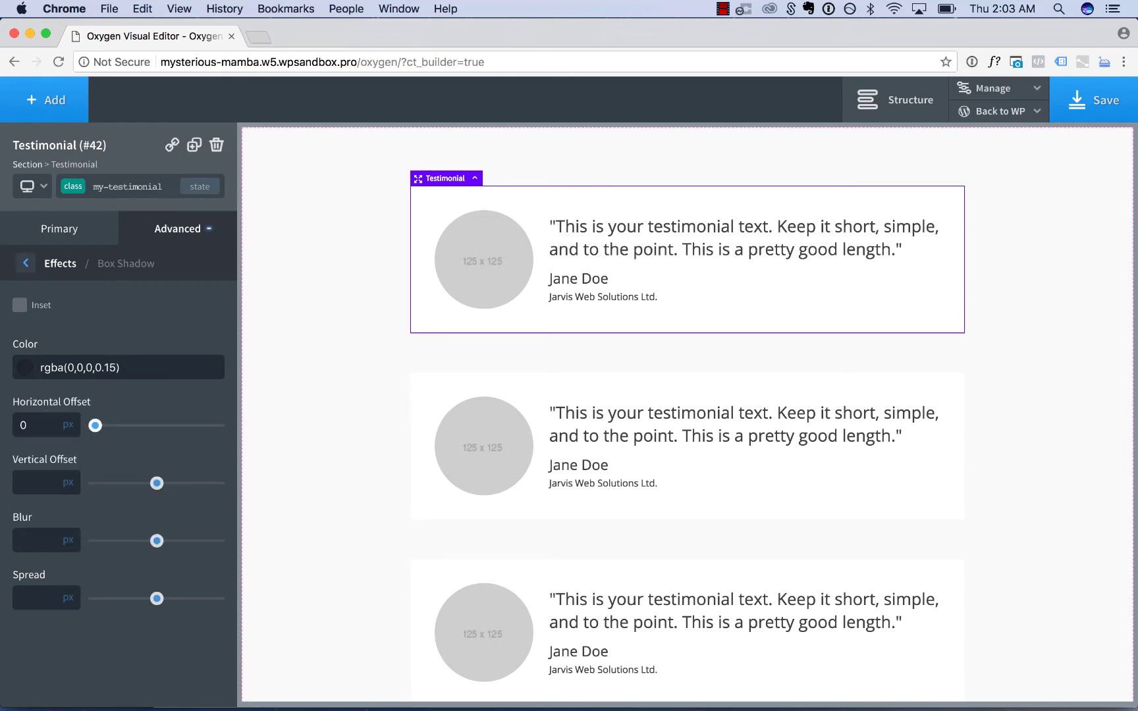
key(Tab)
text(0)
key(Tab)
text(10)
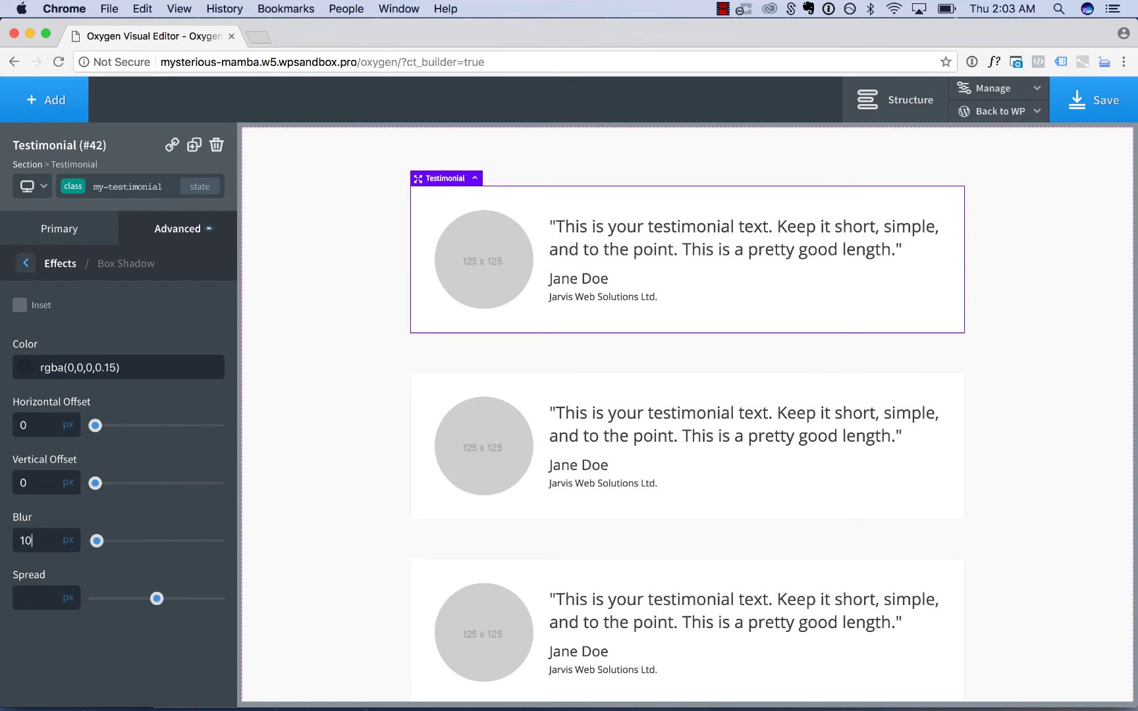
- Lighten the my-testimonial class's box shadow colour to rgba(0,0,0,0.11) and deselect the testimonial
click(31, 368)
drag(50, 530, 47, 530)
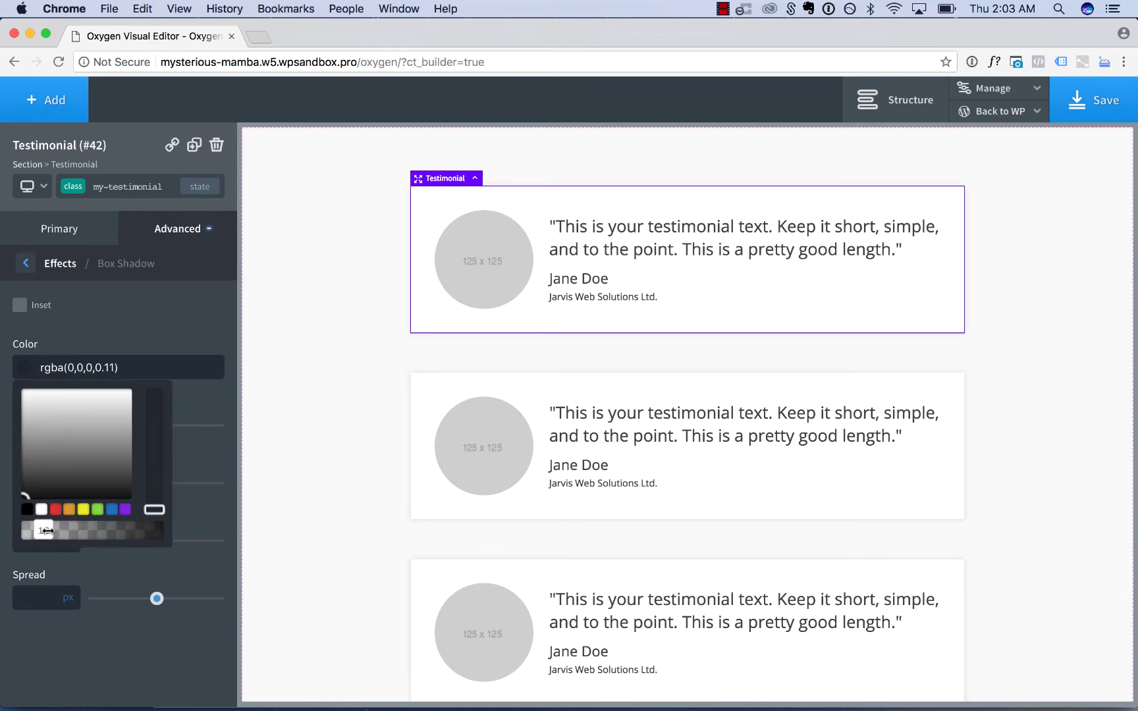
click(327, 434)
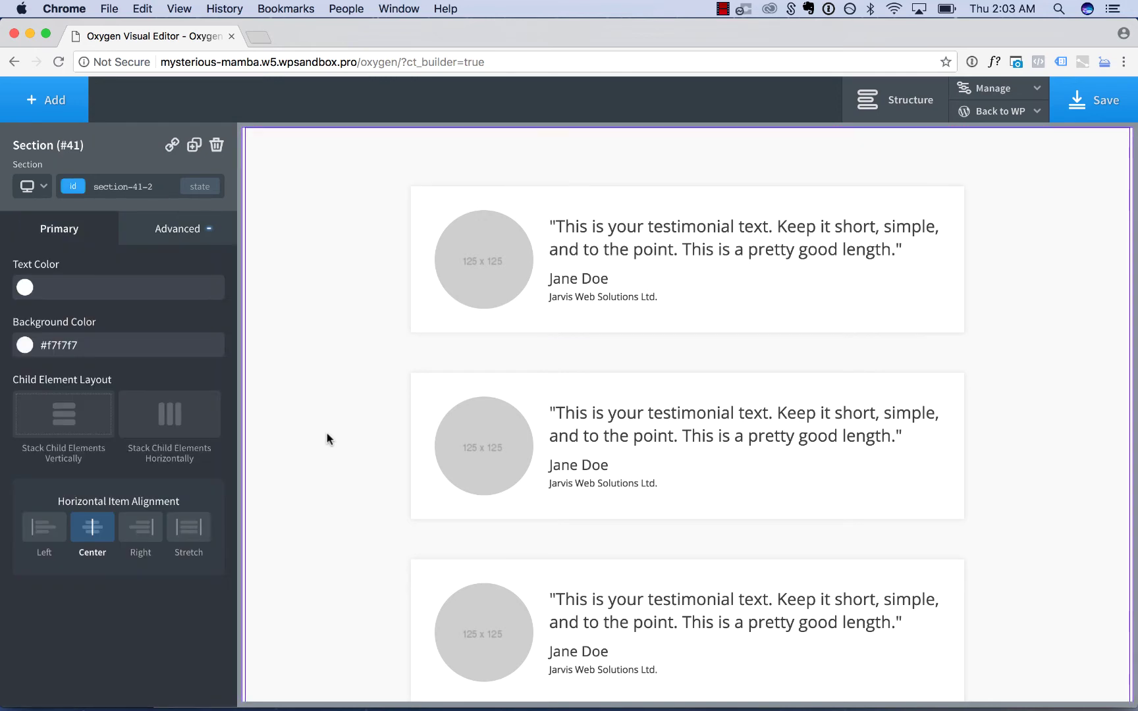
- Set the border radius of the my-testimonial class to 3 px through the first testimonial
click(433, 272)
click(184, 231)
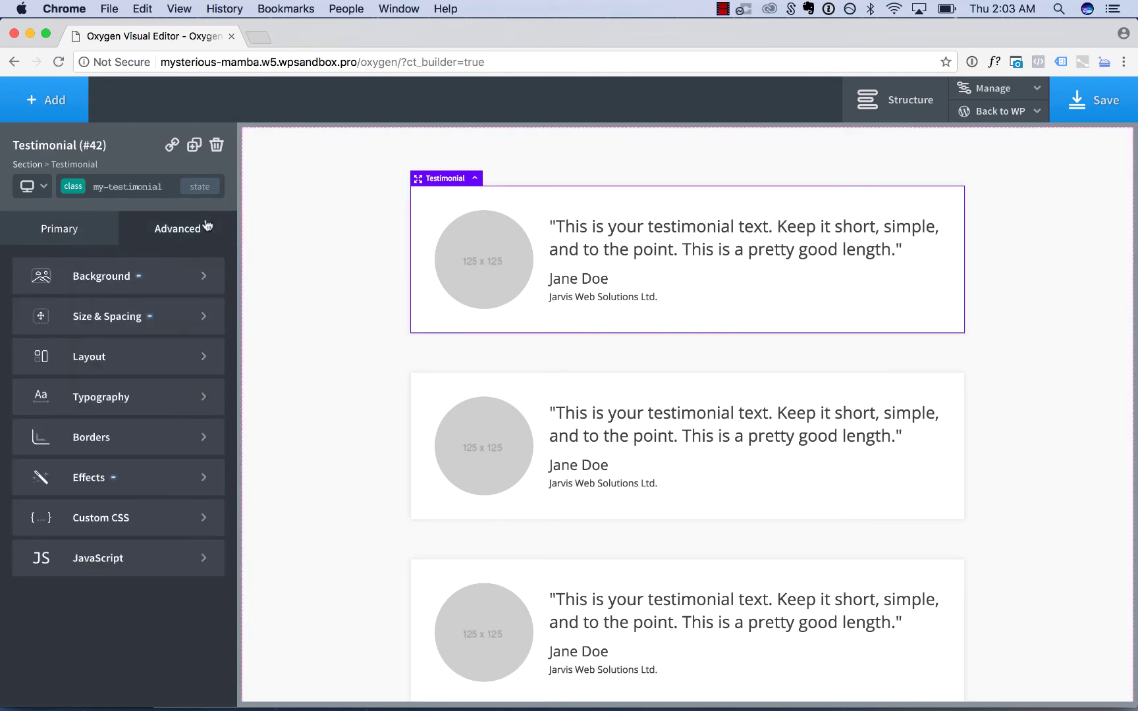
click(129, 451)
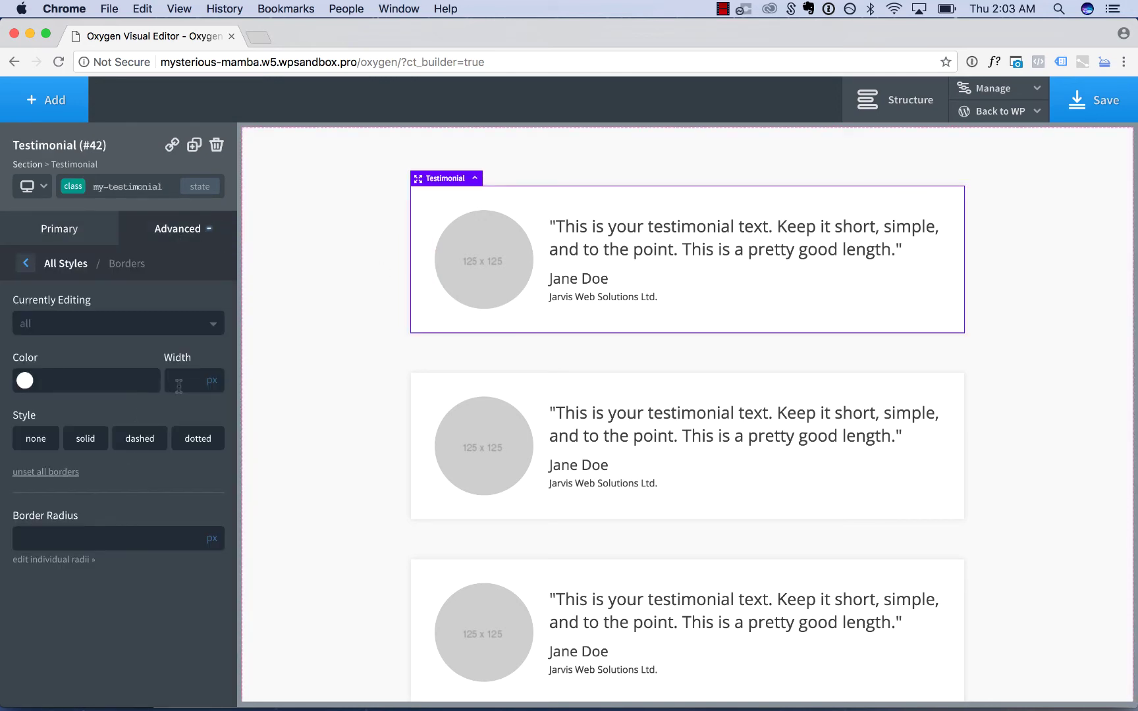
scroll(391, 544, down, 3)
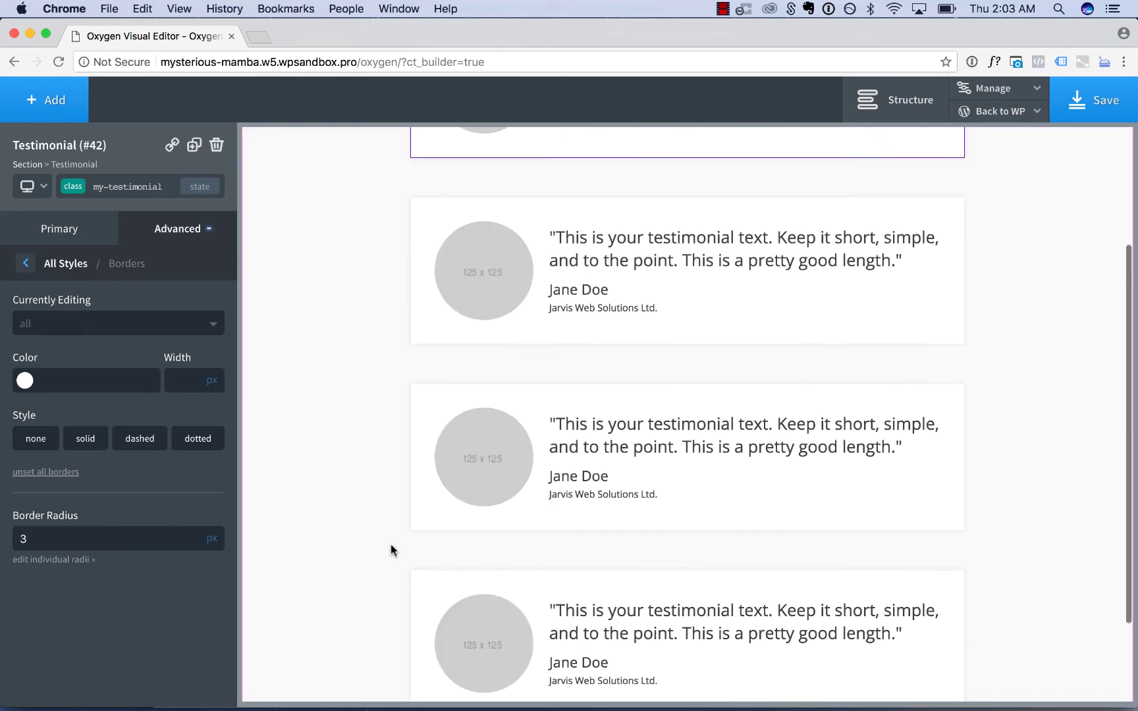
scroll(390, 437, up, 3)
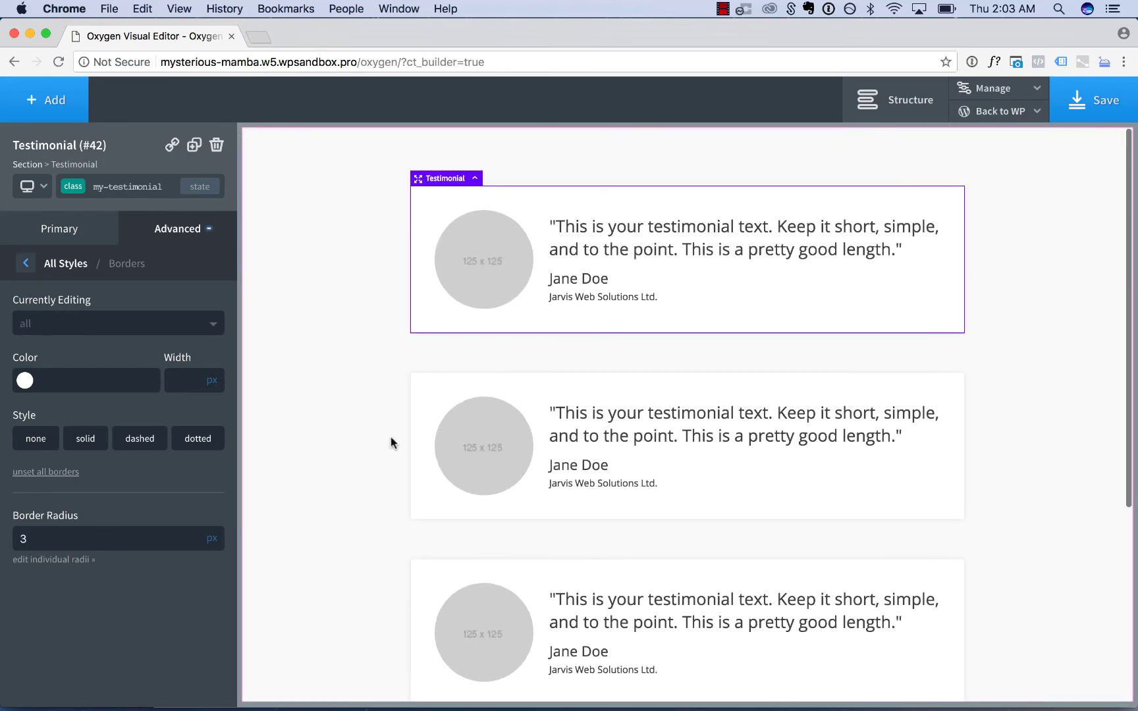
- Make the quote text of the my-testimonial class italic
click(46, 228)
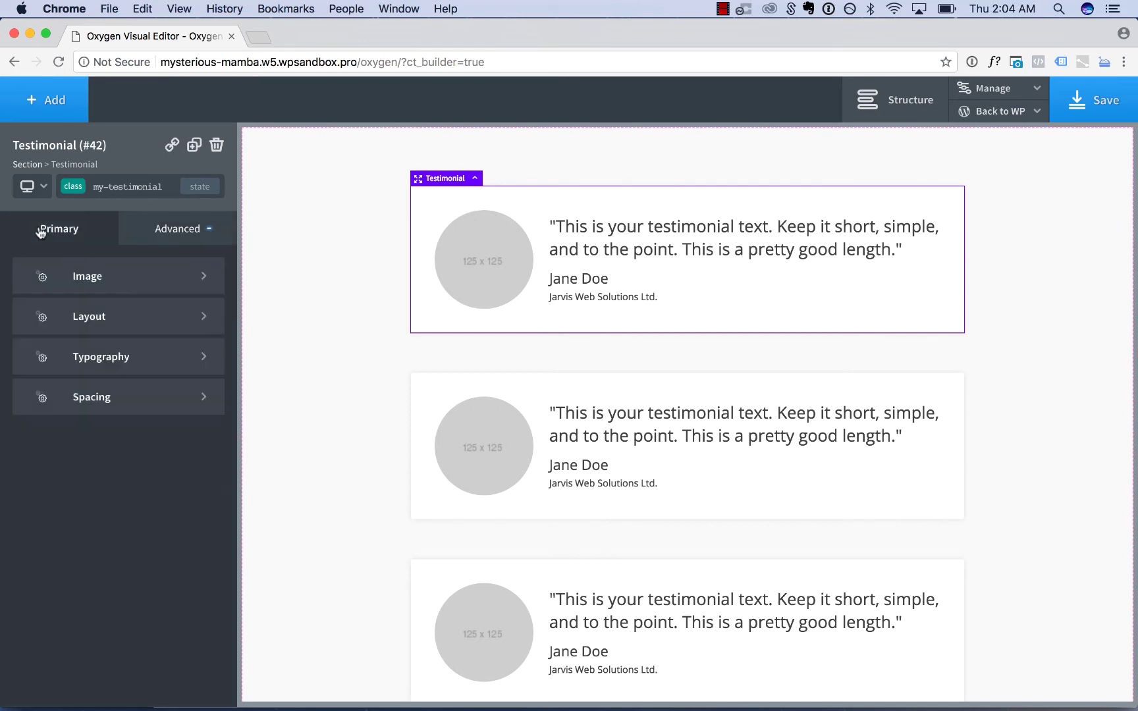
click(99, 355)
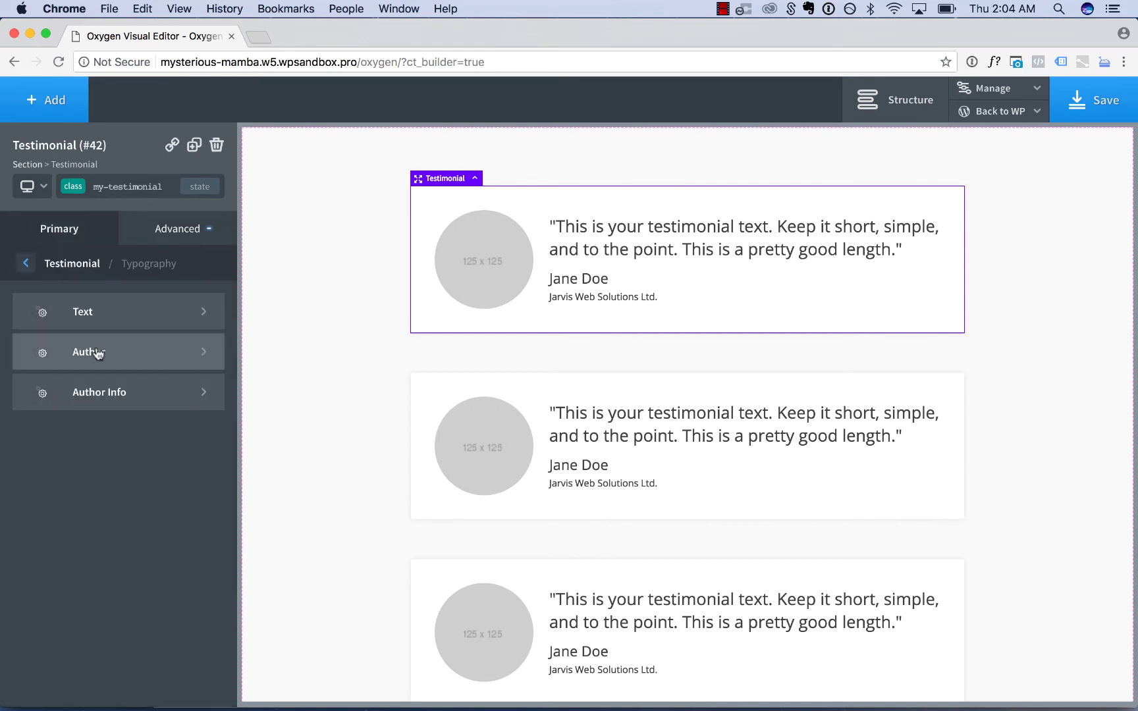
click(126, 322)
scroll(130, 465, down, 2)
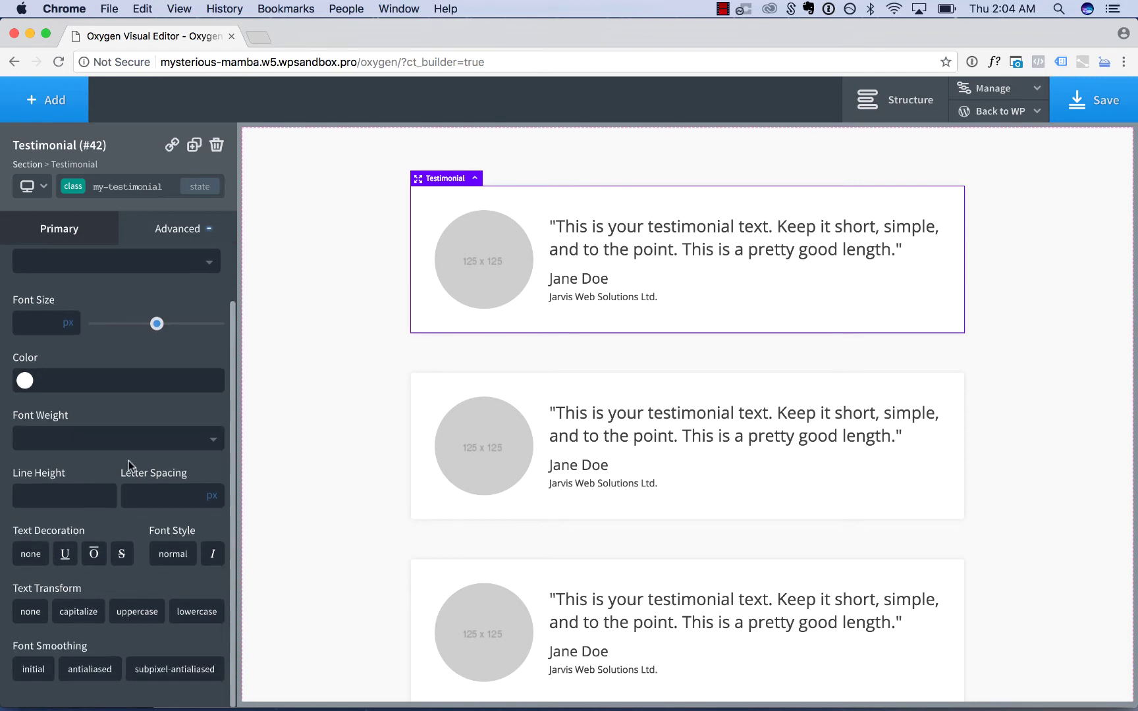
click(209, 554)
- Set the quote text's font family to Alegreya Sans and its font weight to 300
scroll(196, 511, up, 2)
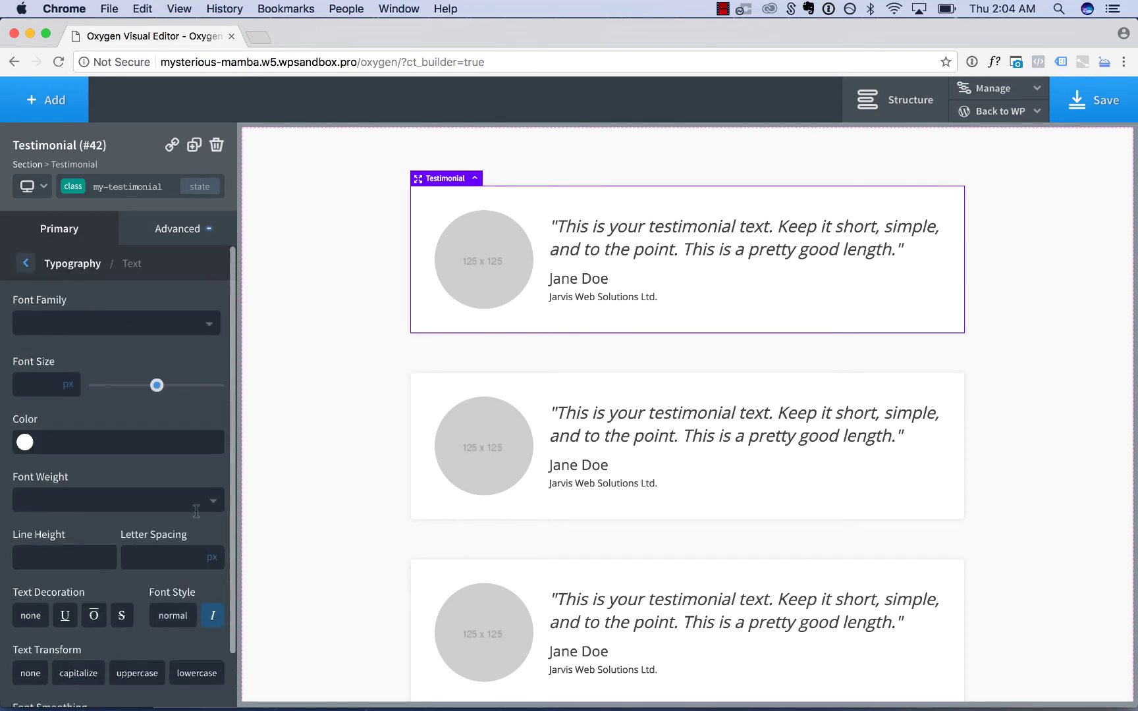
click(145, 338)
text(aleg)
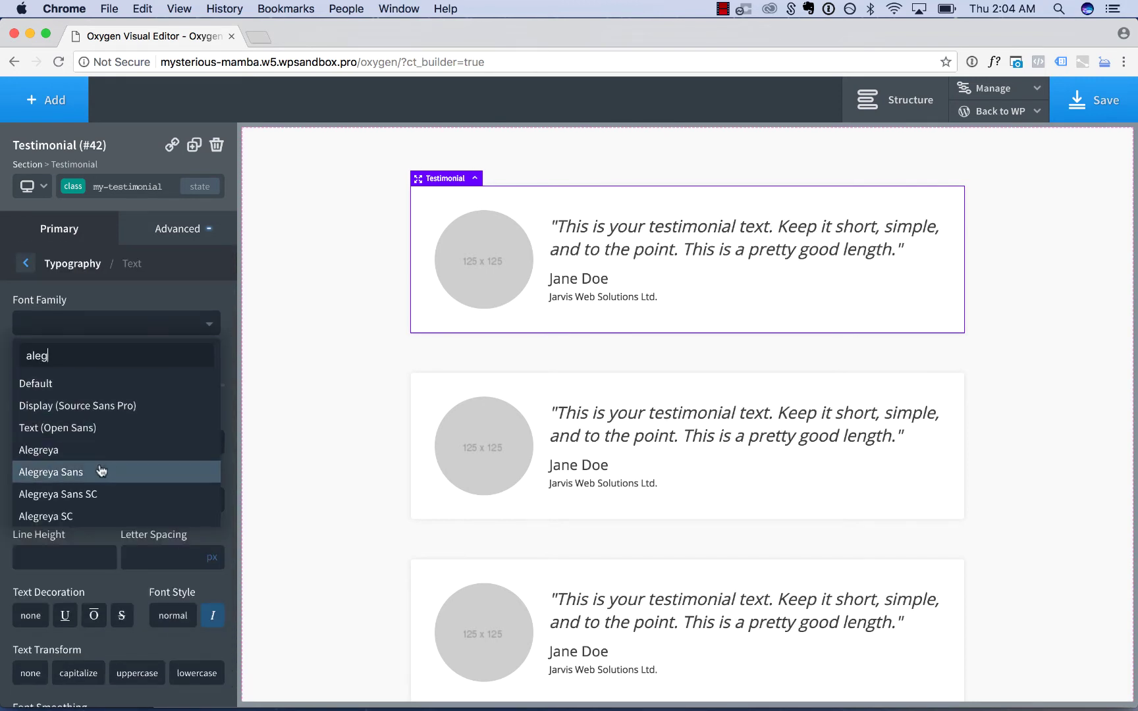
click(101, 470)
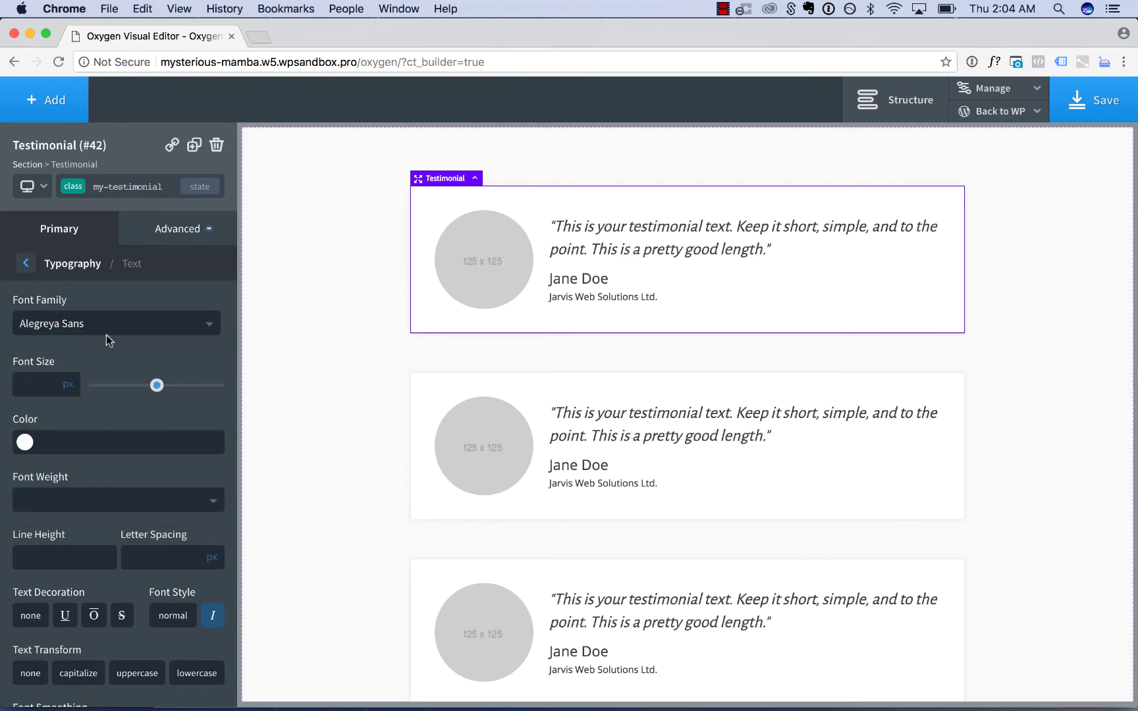
scroll(98, 428, down, 2)
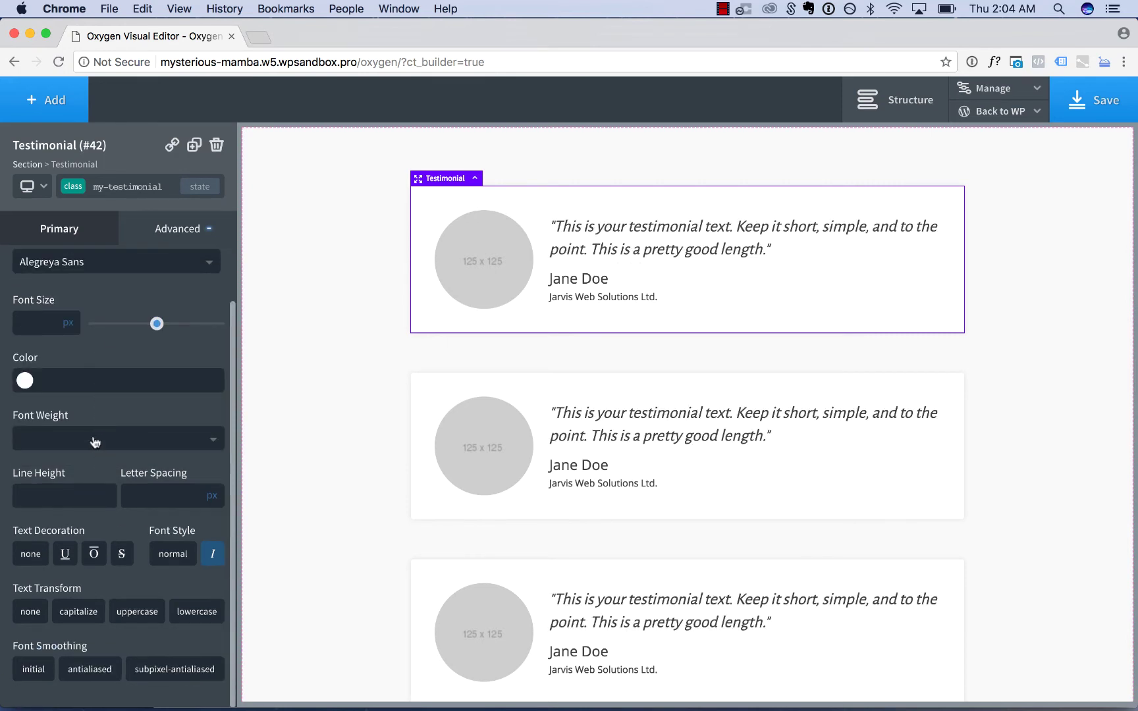
click(96, 441)
click(76, 527)
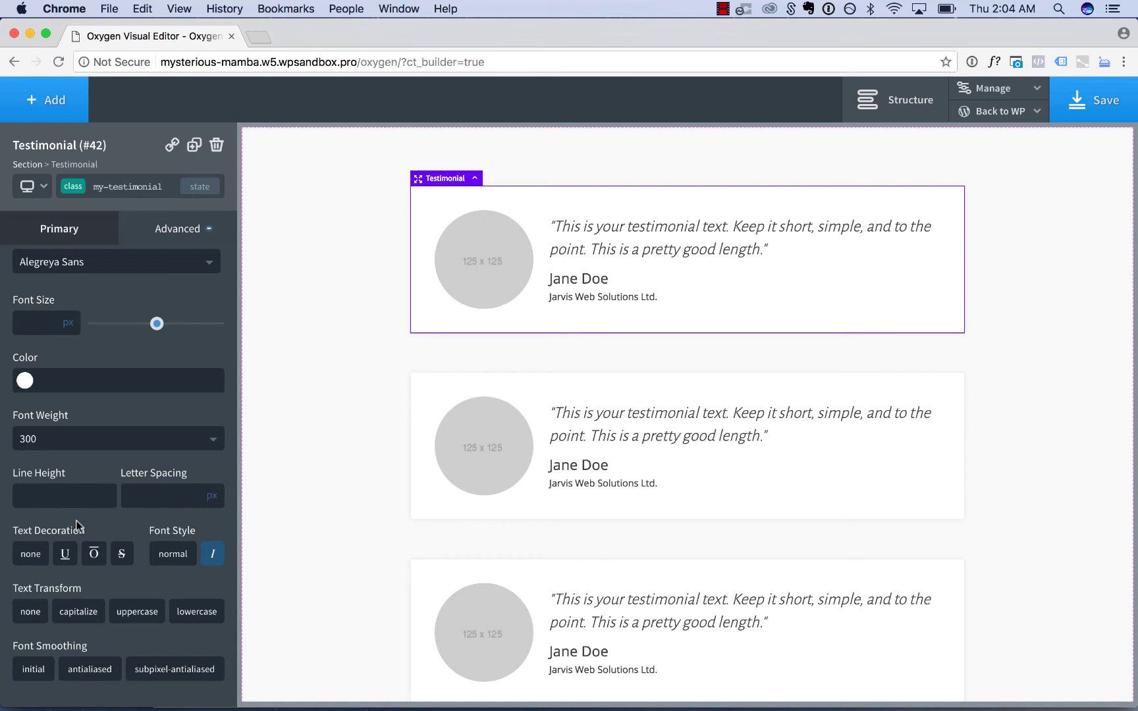
- Set the font family of the my-testimonial class's author name to Alegreya Sans SC
scroll(83, 296, up, 2)
click(71, 265)
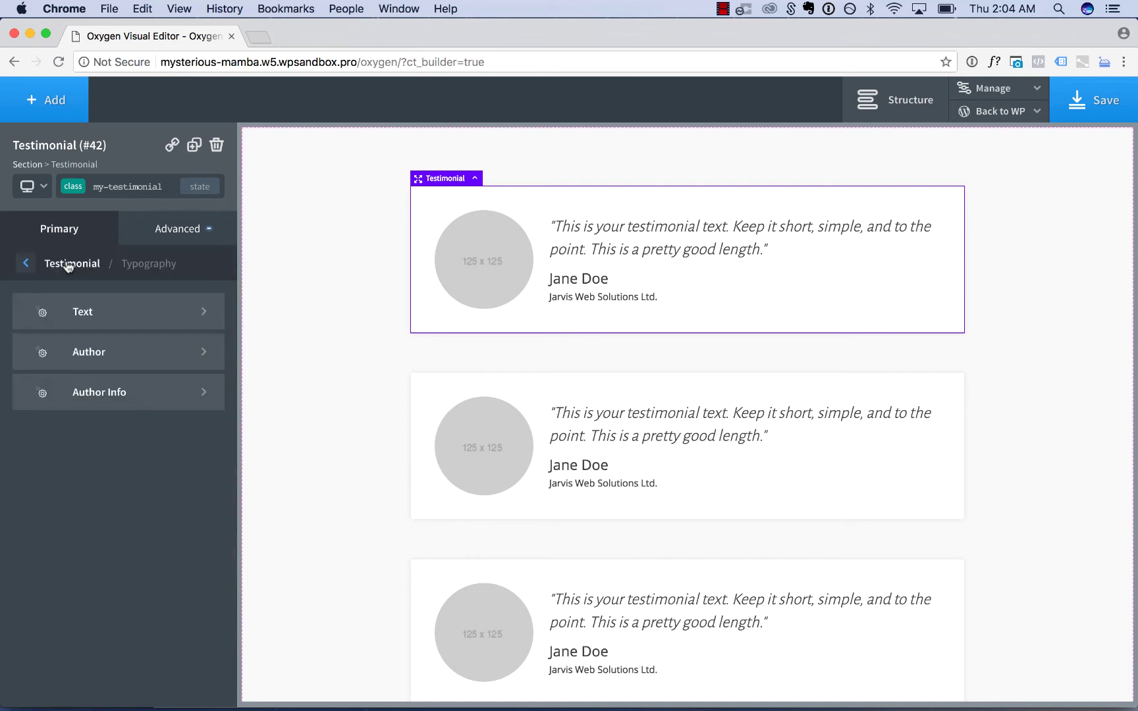
click(106, 357)
click(92, 329)
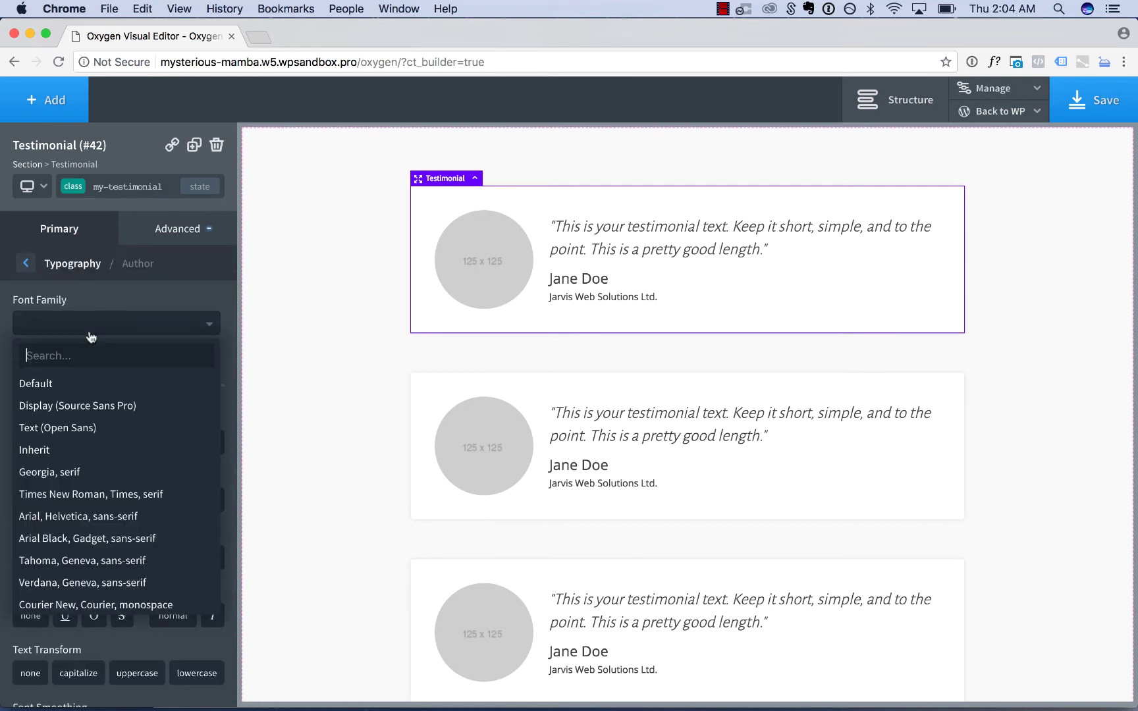
text(aleg)
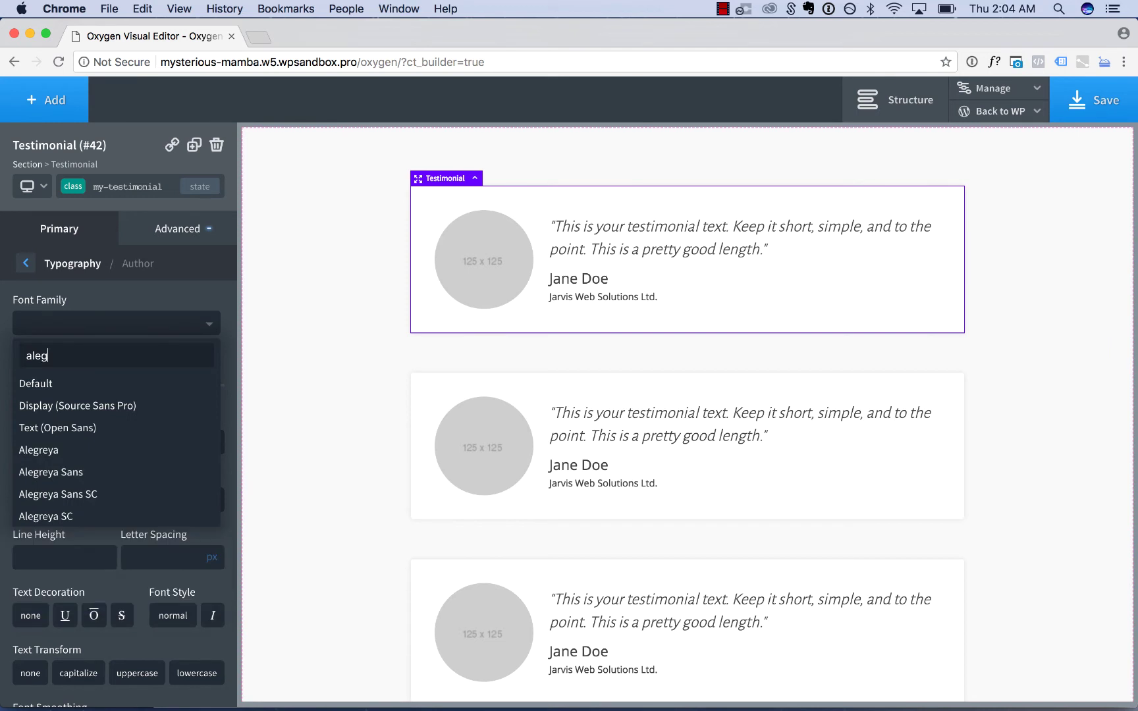
click(110, 494)
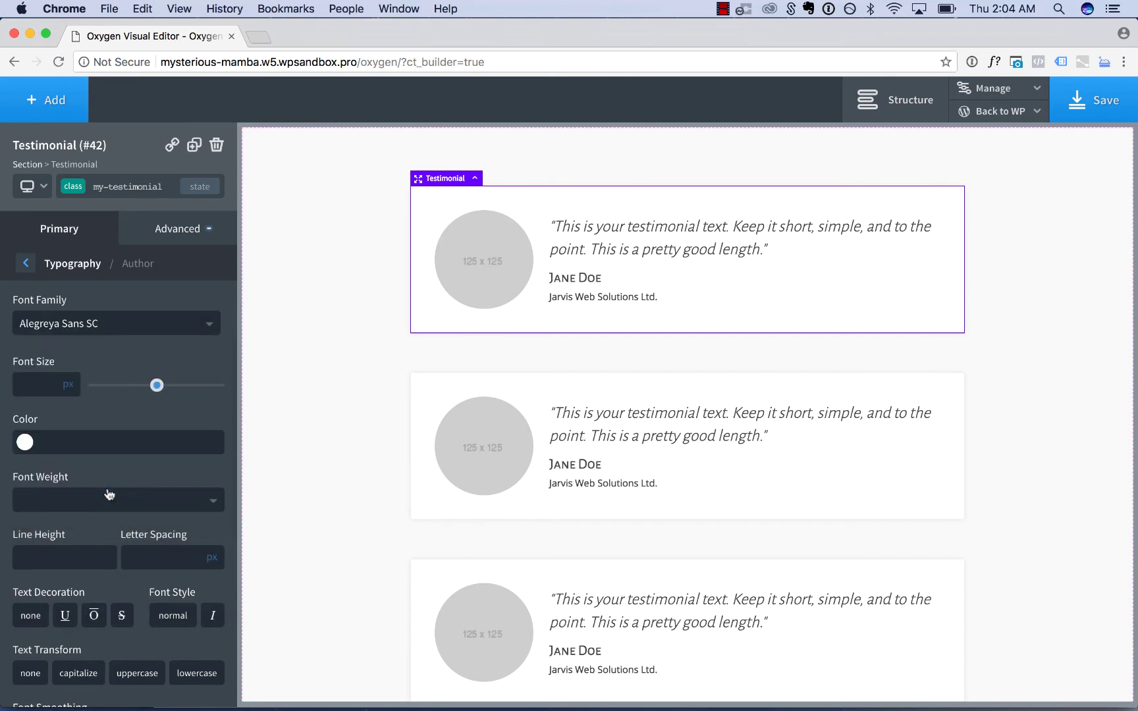
- Set the font family of the my-testimonial class's author info to Alegreya Sans
click(71, 263)
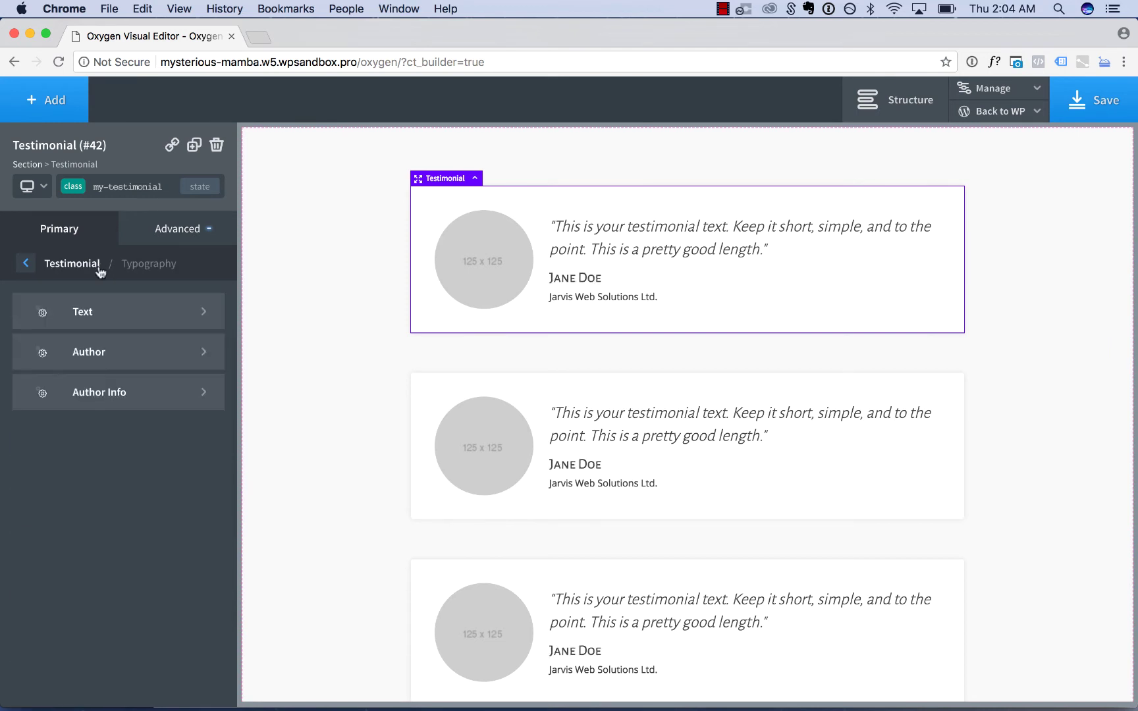
click(111, 393)
scroll(117, 421, down, 2)
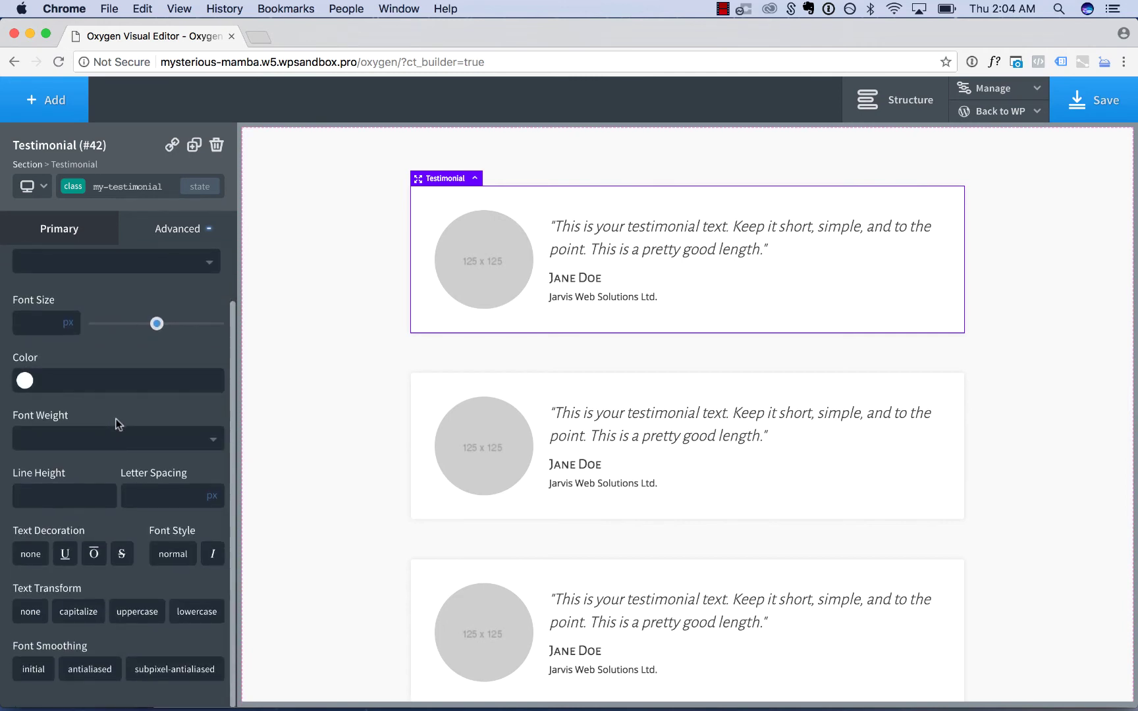
scroll(116, 421, up, 2)
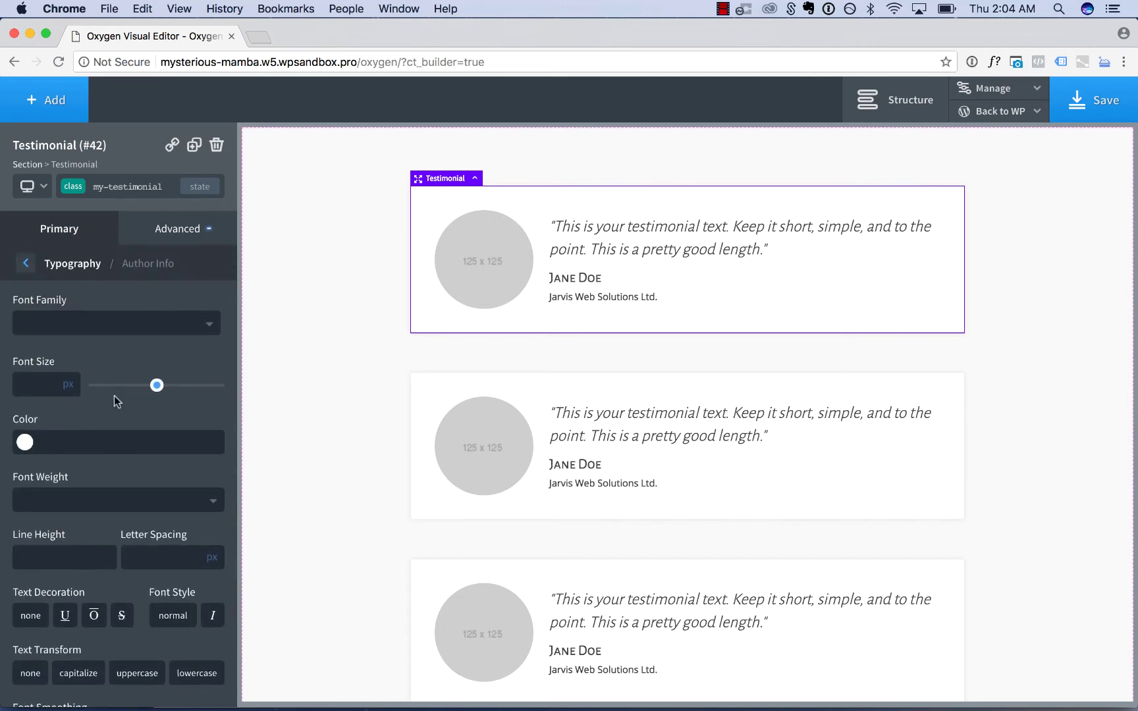
click(104, 335)
text(a)
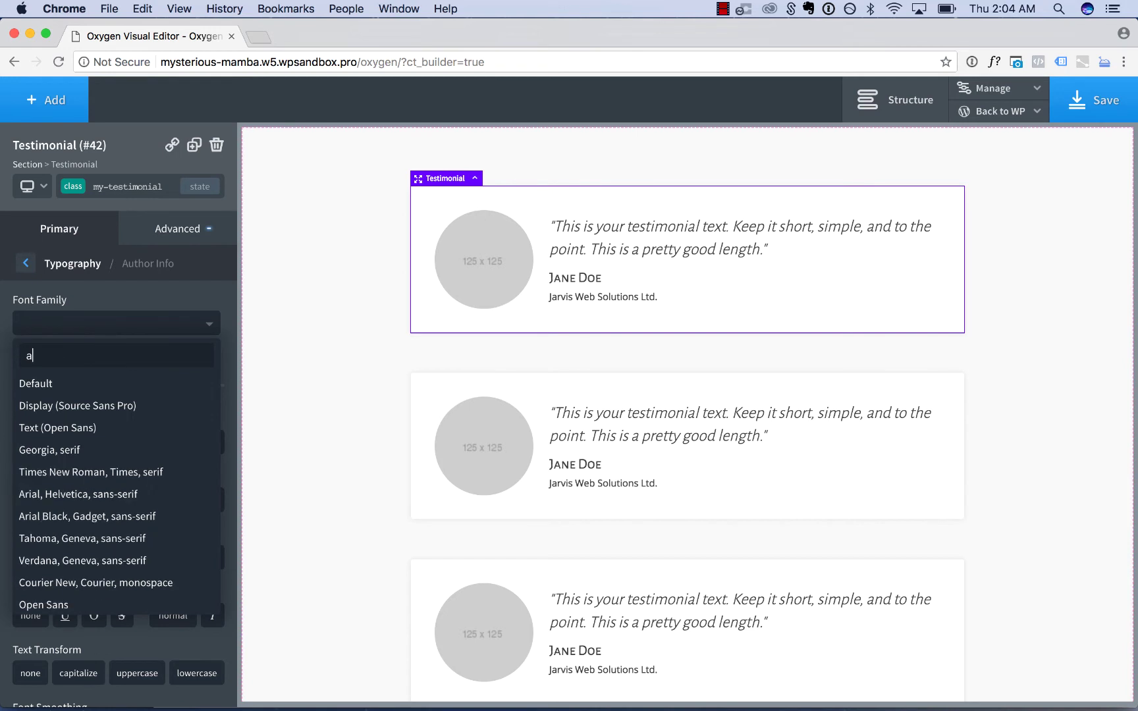
text(legre)
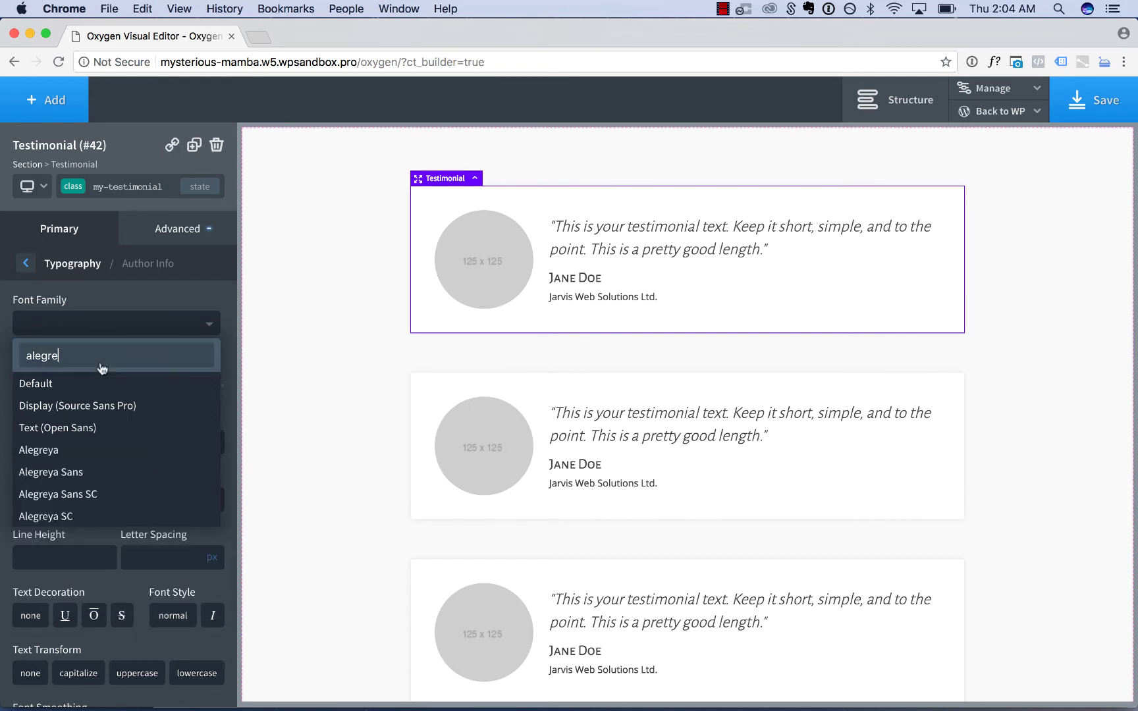
click(90, 471)
- Make the author info text uppercase and set its letter spacing to 1 px
scroll(131, 471, down, 2)
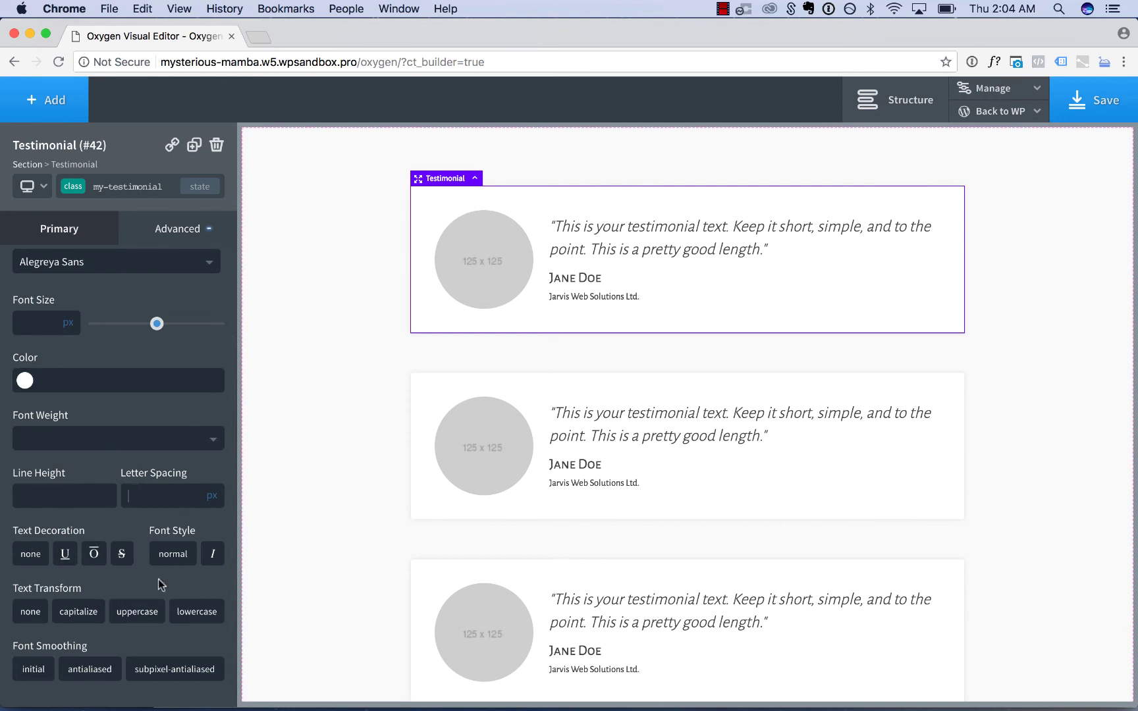
click(137, 613)
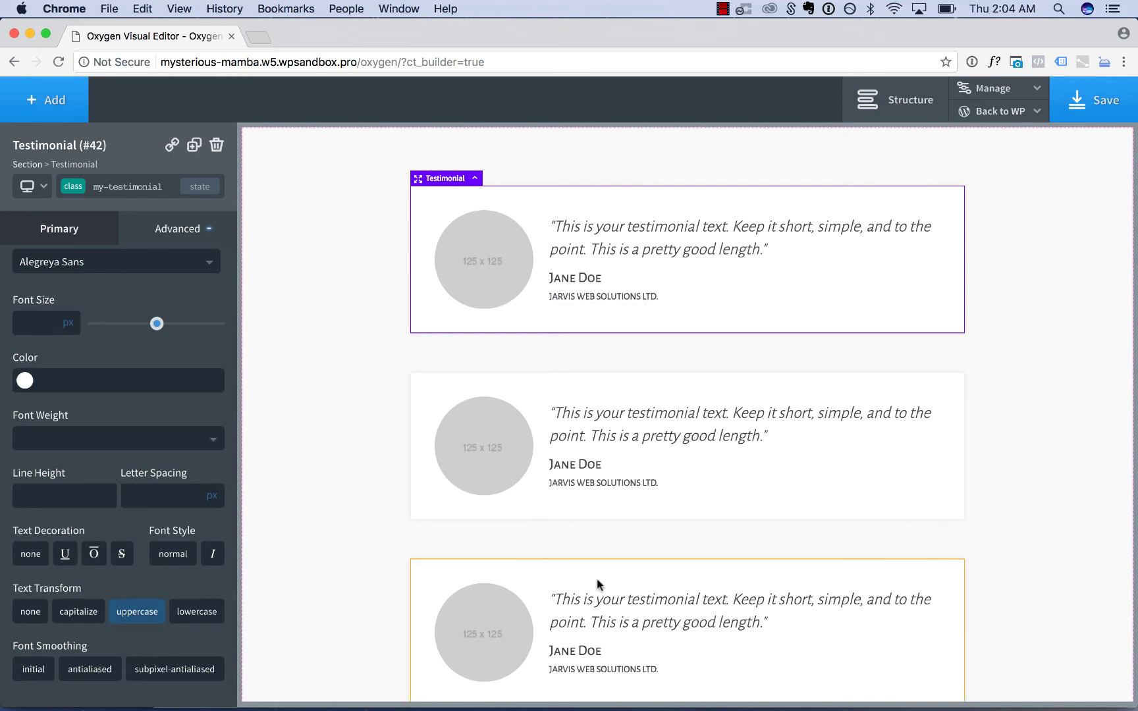
scroll(597, 578, down, 3)
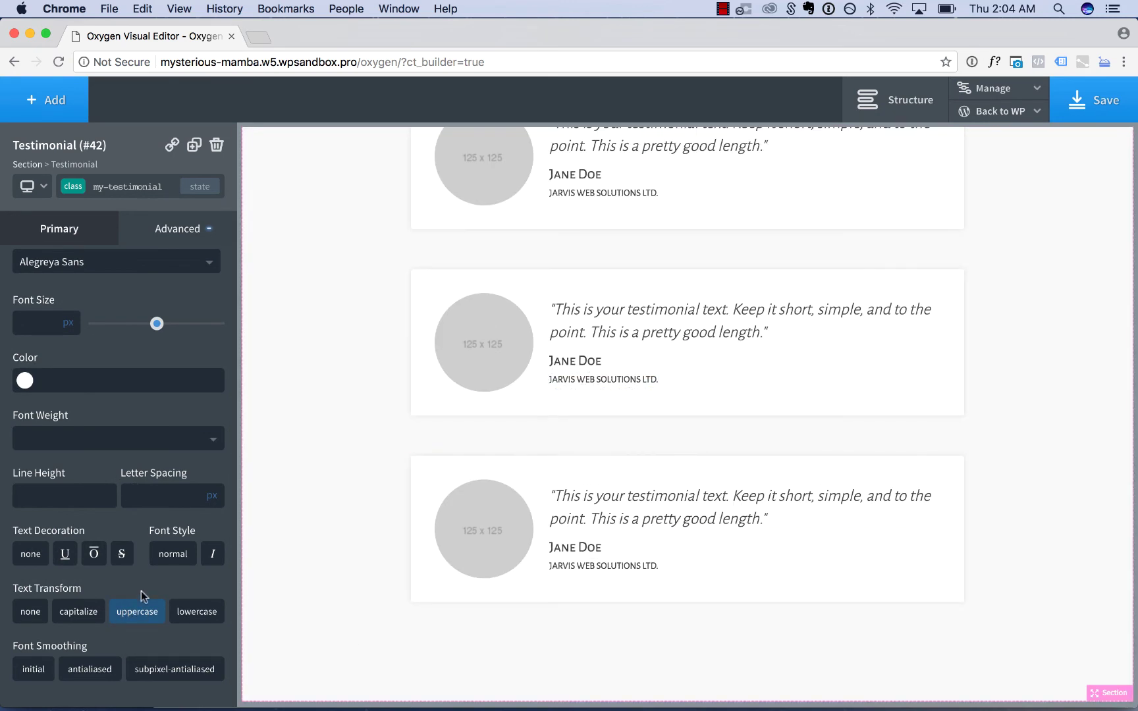
scroll(148, 583, up, 1)
click(158, 514)
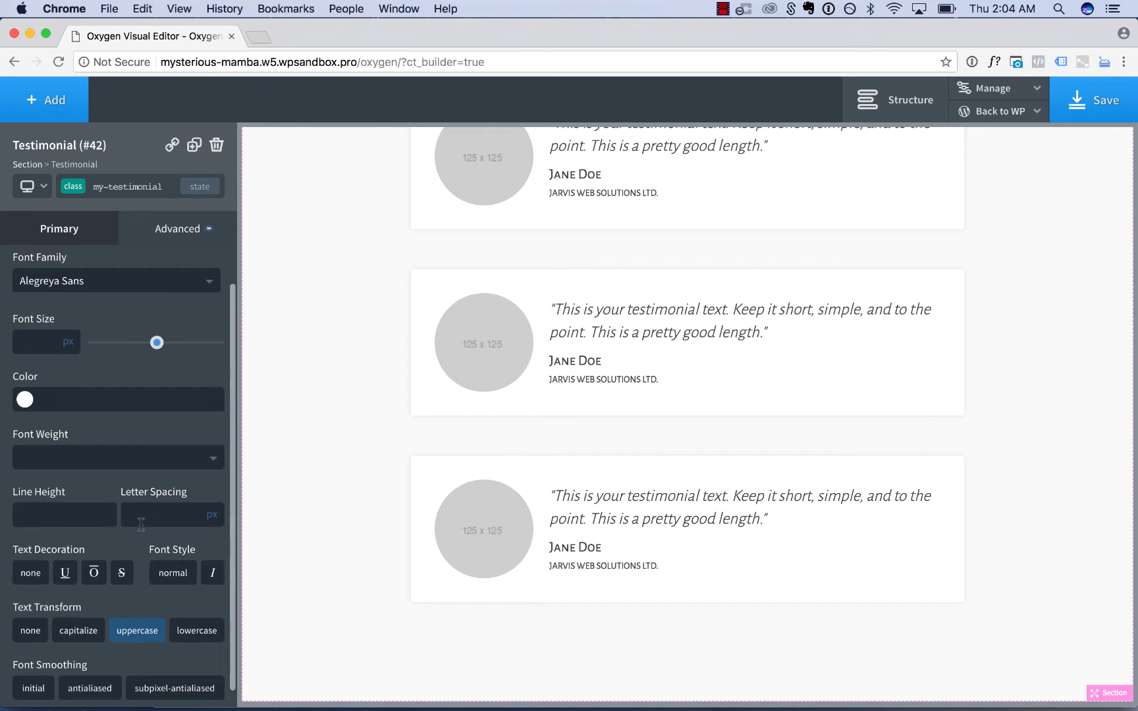
text(1)
- Set the author info's font weight to 500 and its font smoothing to antialiased
scroll(112, 487, up, 1)
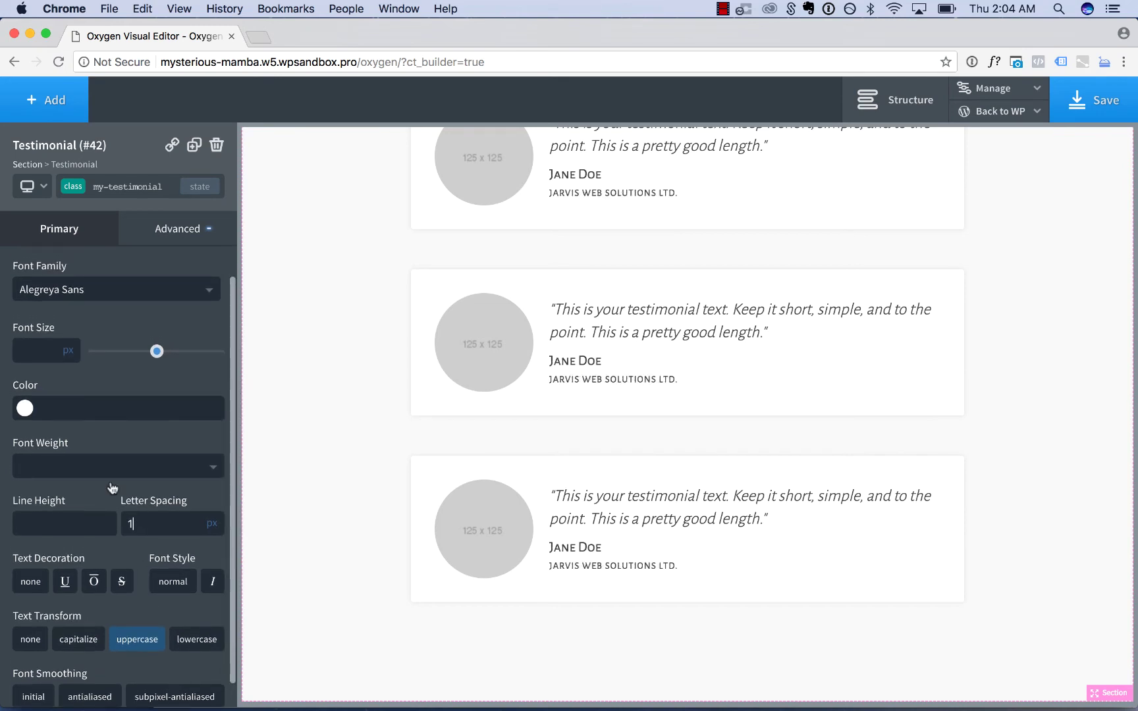
click(109, 467)
click(78, 596)
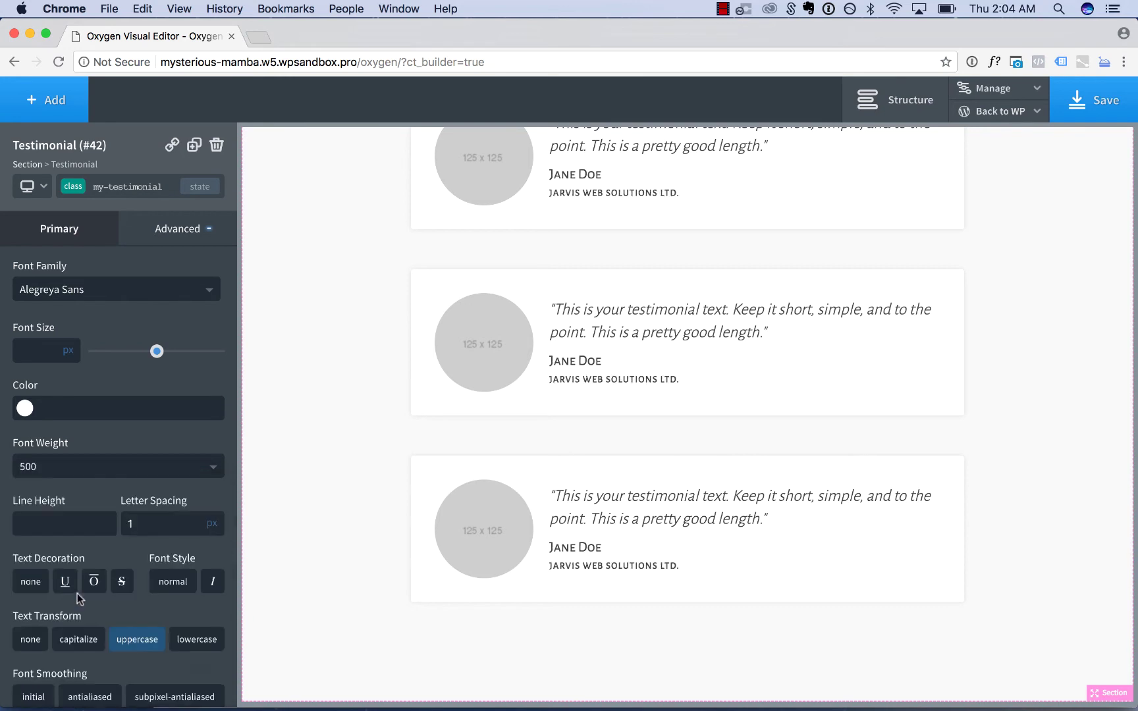
scroll(144, 584, down, 1)
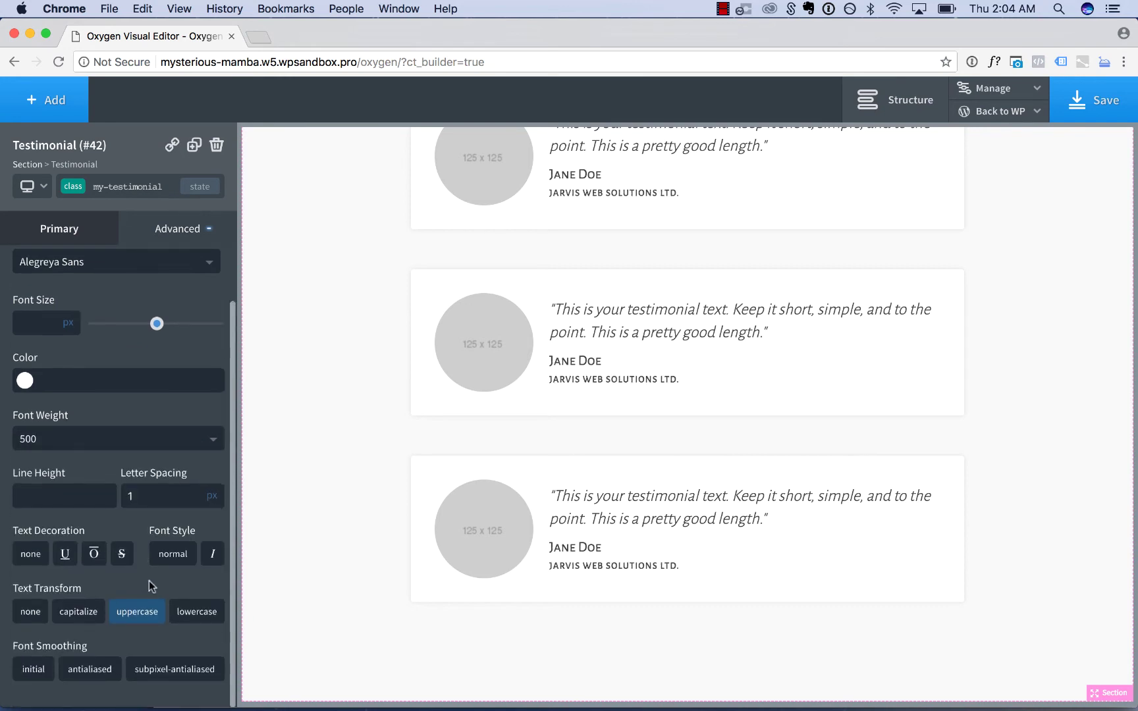
click(106, 669)
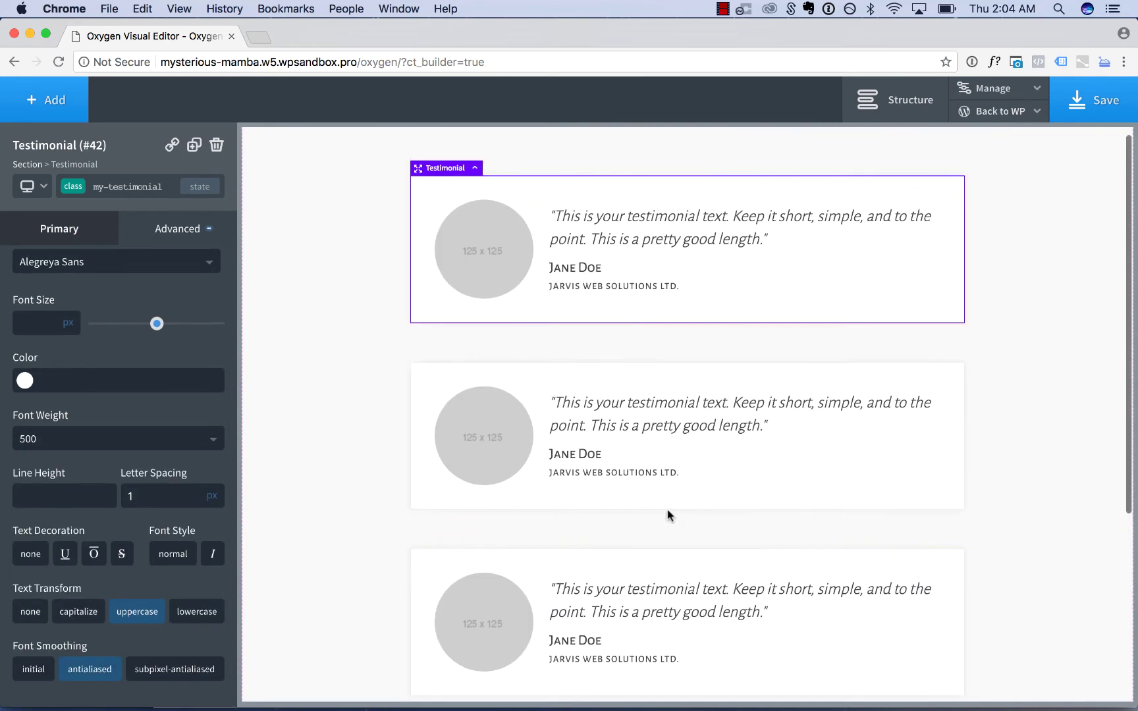
click(1028, 400)
scroll(1028, 400, down, 5)
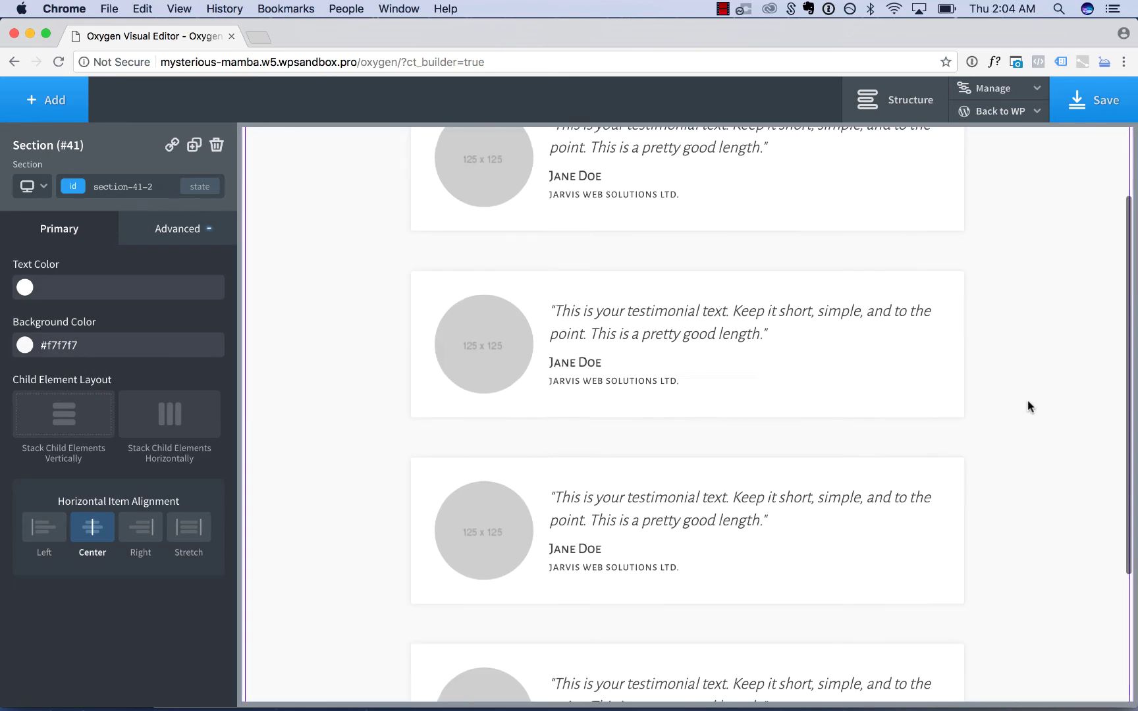
scroll(1028, 401, up, 5)
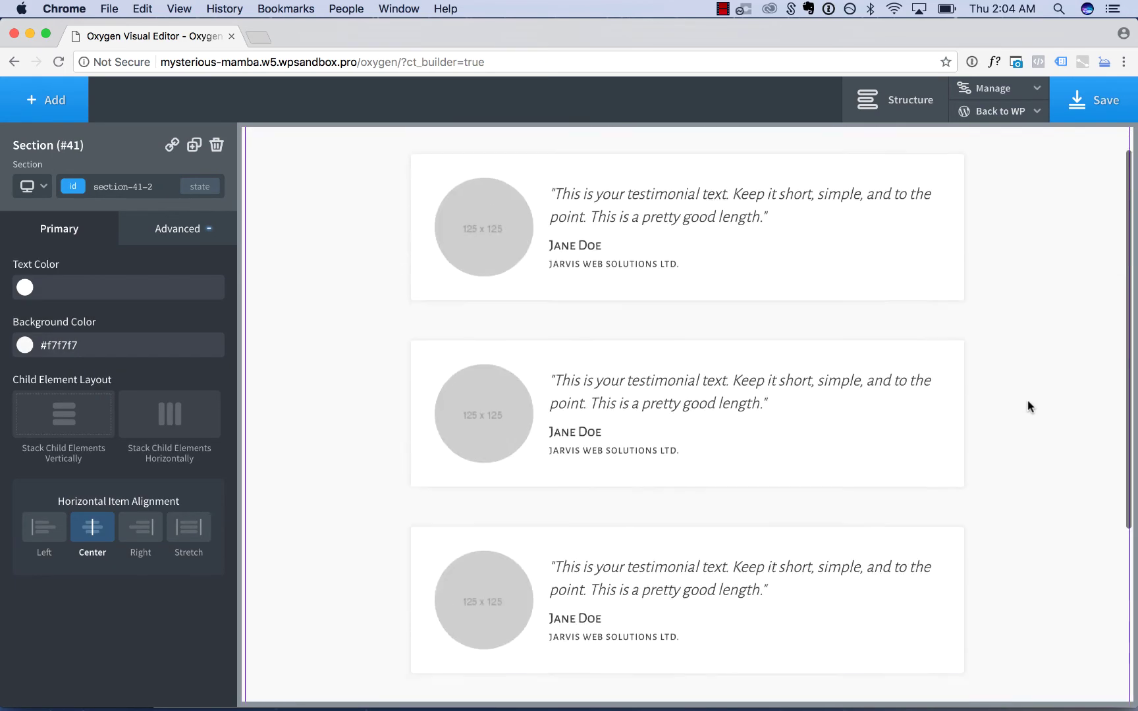
scroll(536, 549, down, 3)
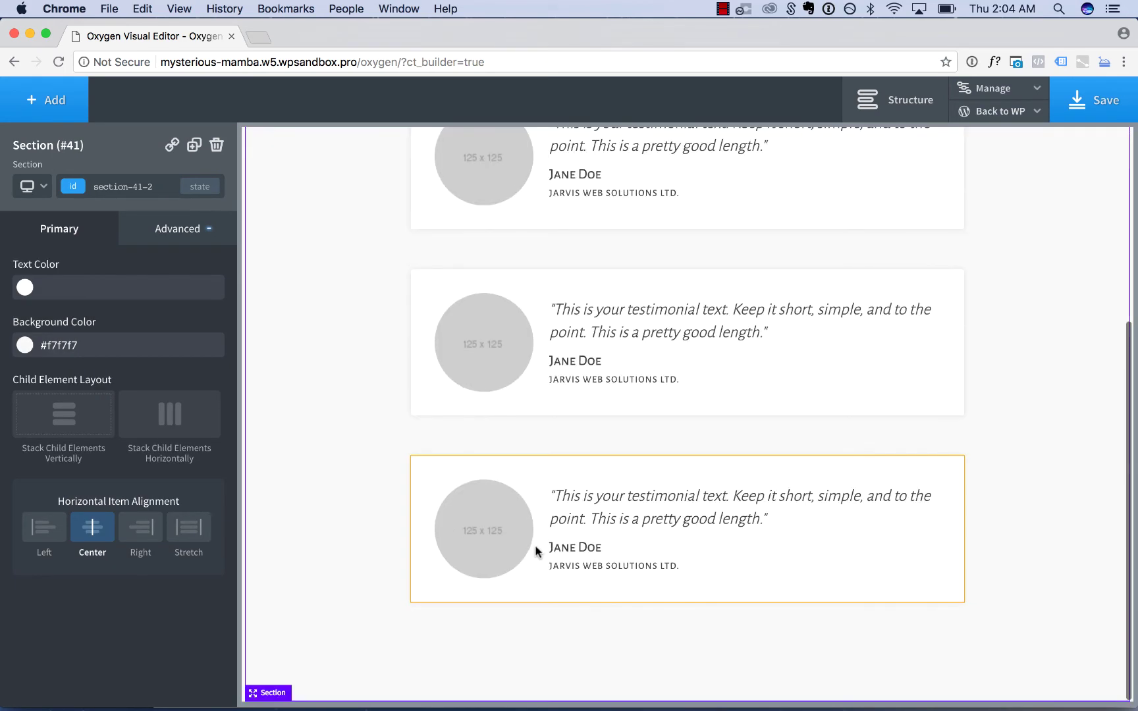
- Replace the first testimonial's quote with "Yeah. These look great. And they all look the same. That is the power of classes."
scroll(536, 549, up, 3)
click(622, 228)
double_click(623, 228)
click(618, 226)
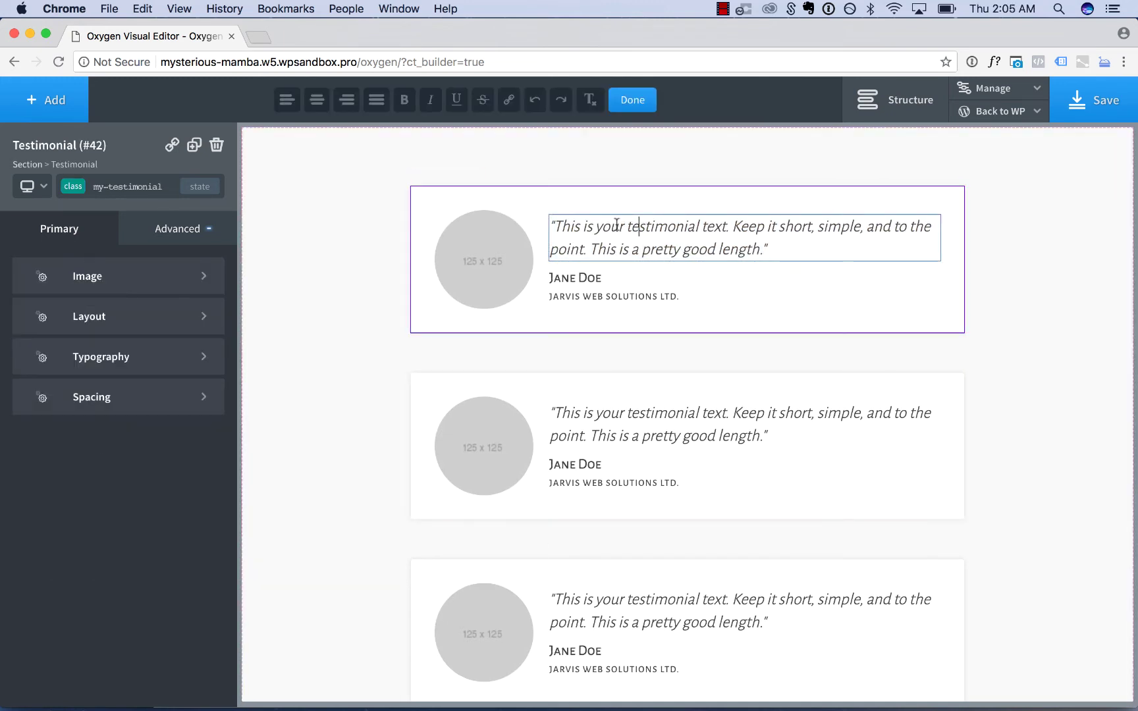
drag(594, 227, 749, 249)
key(BackSpace)
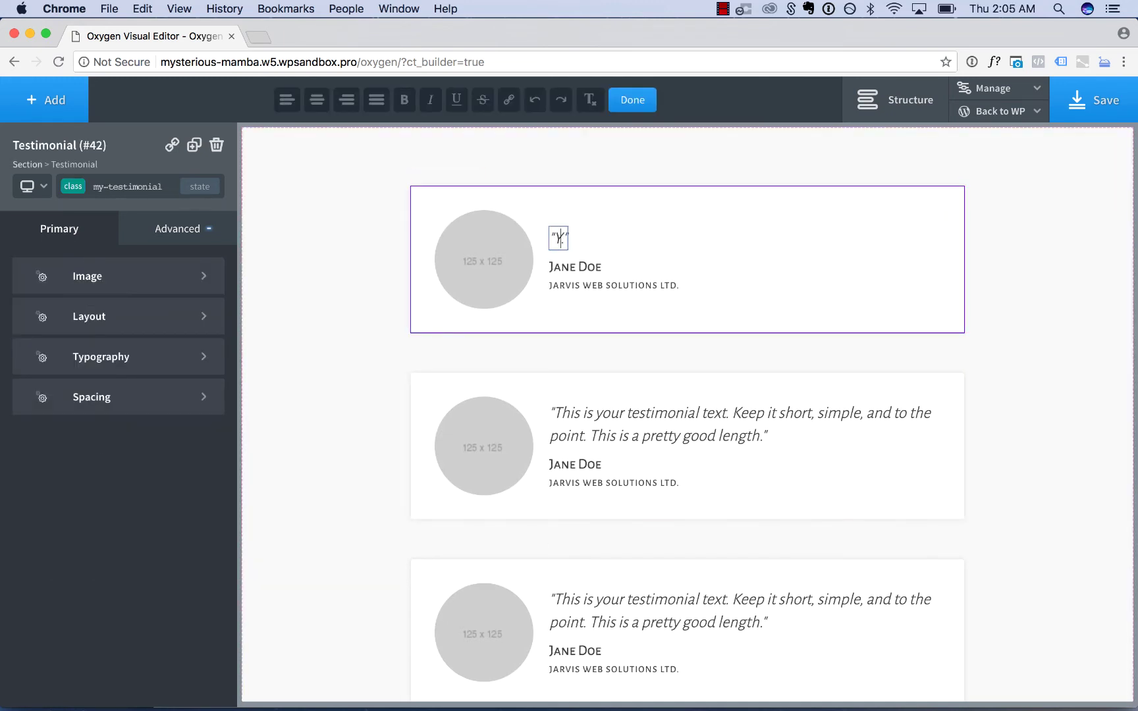
text(Yeah. These look great. )
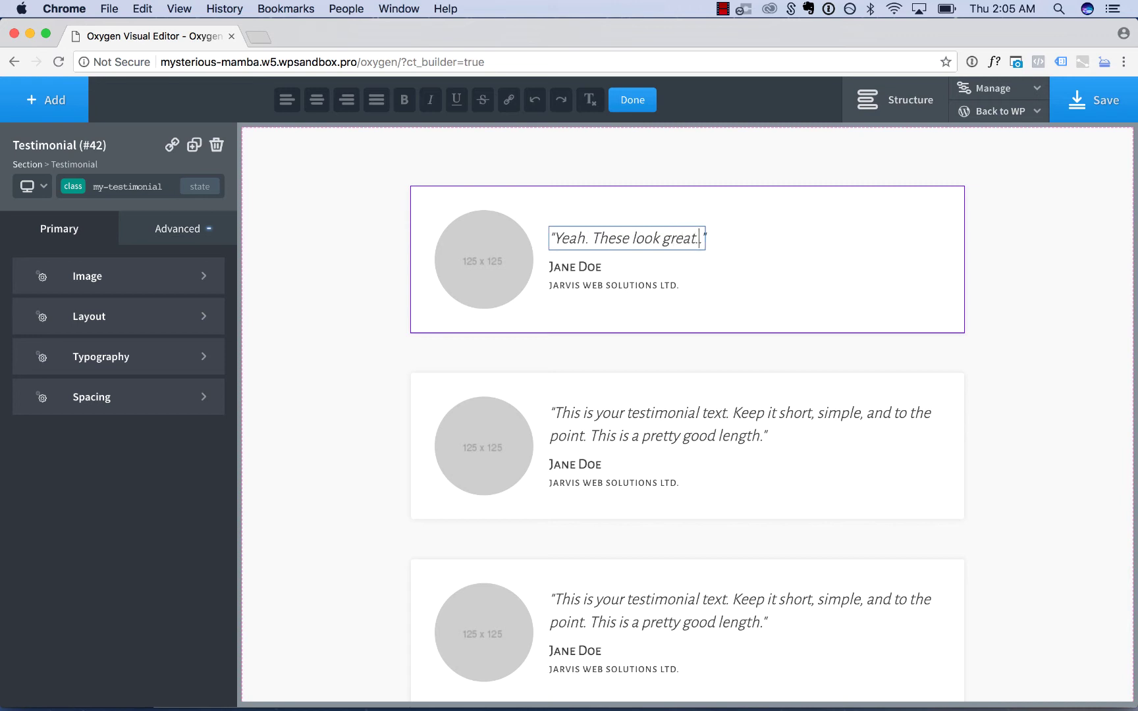
text(And they all look the sam)
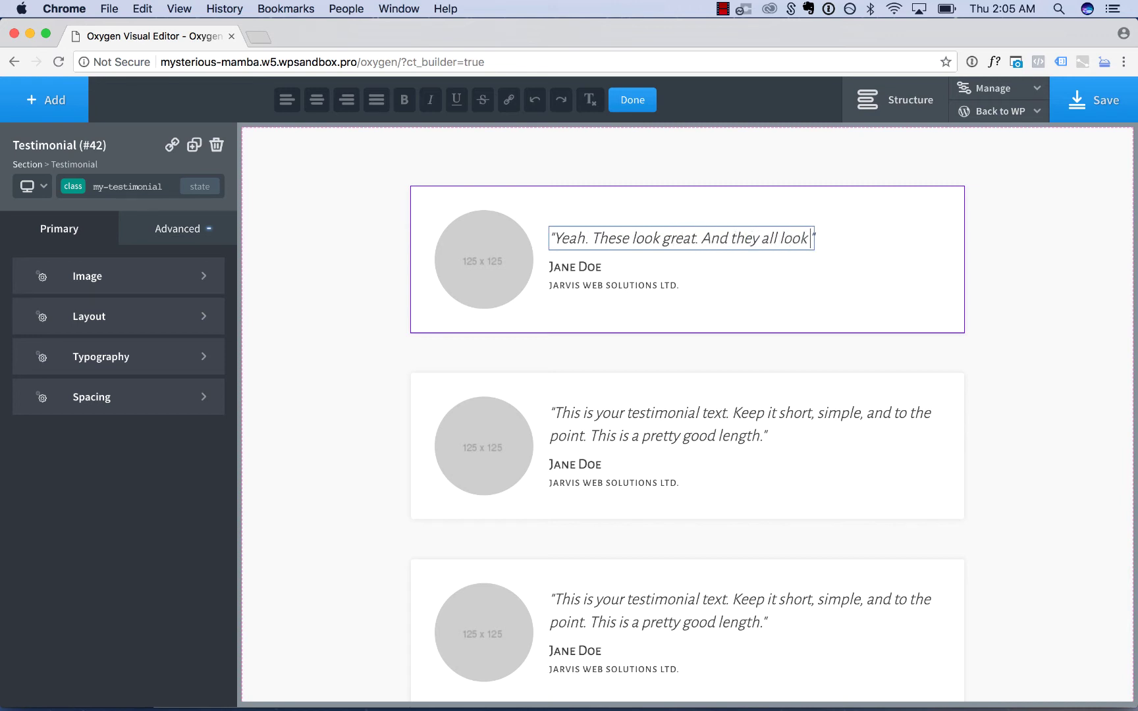
text(e. That is the power of c)
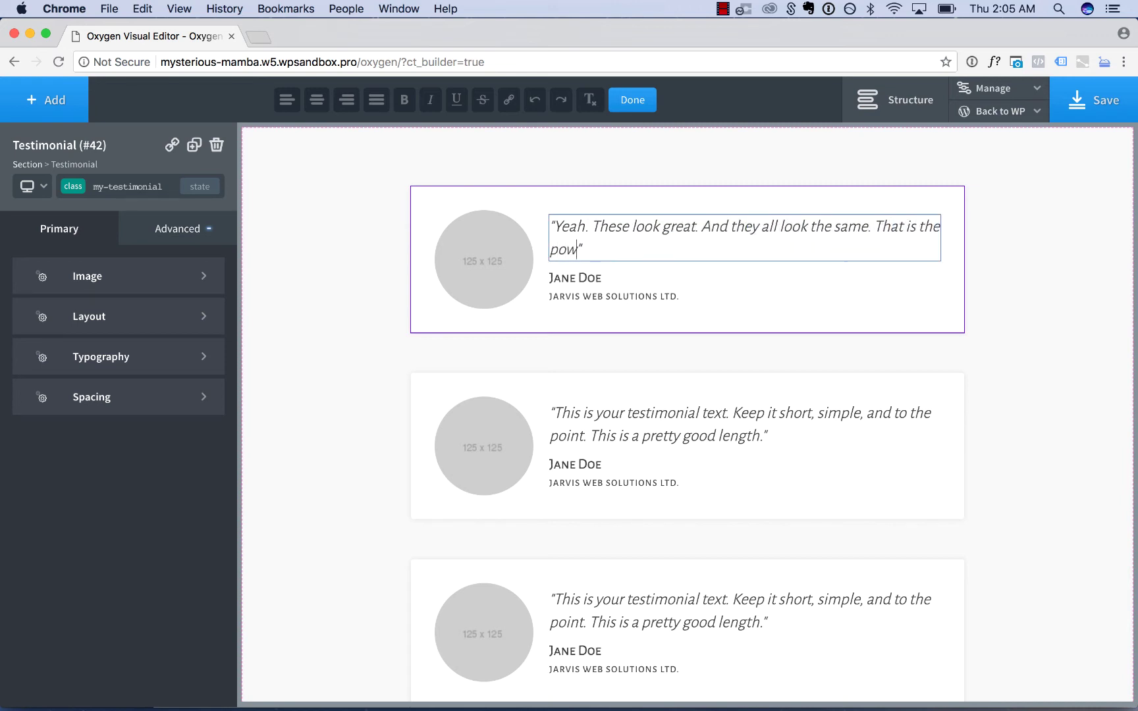
text(lasses.)
click(1050, 382)
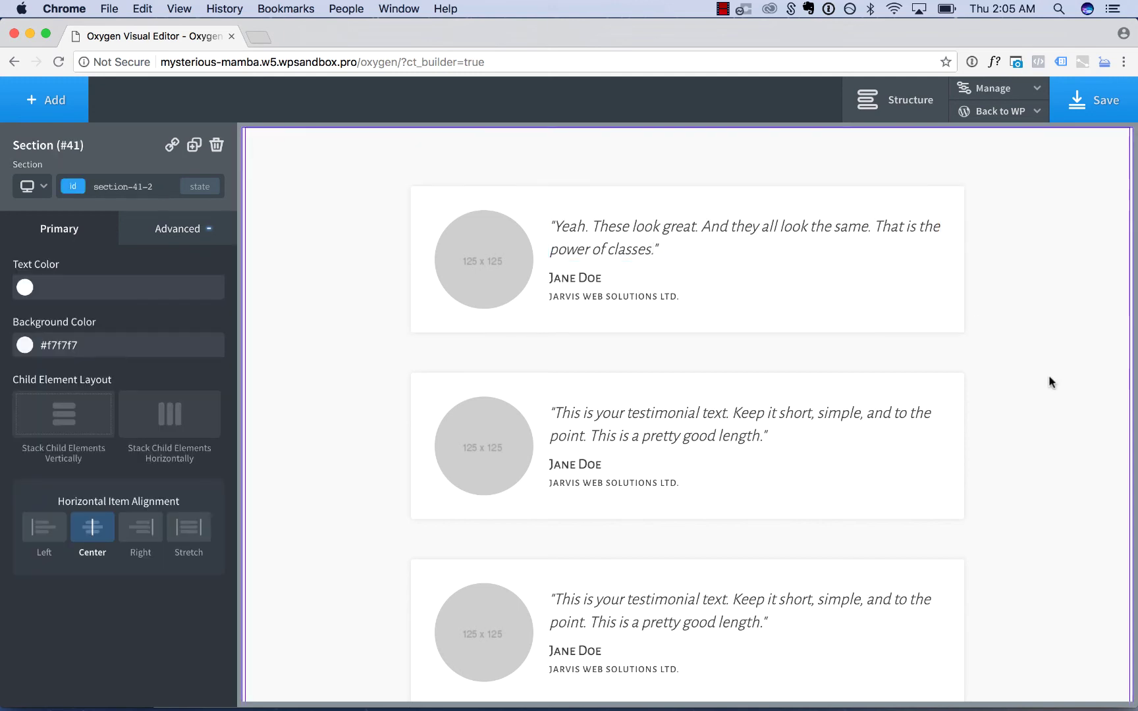
- Save the testimonials page and return to its edit screen in the WordPress admin
scroll(1051, 382, down, 3)
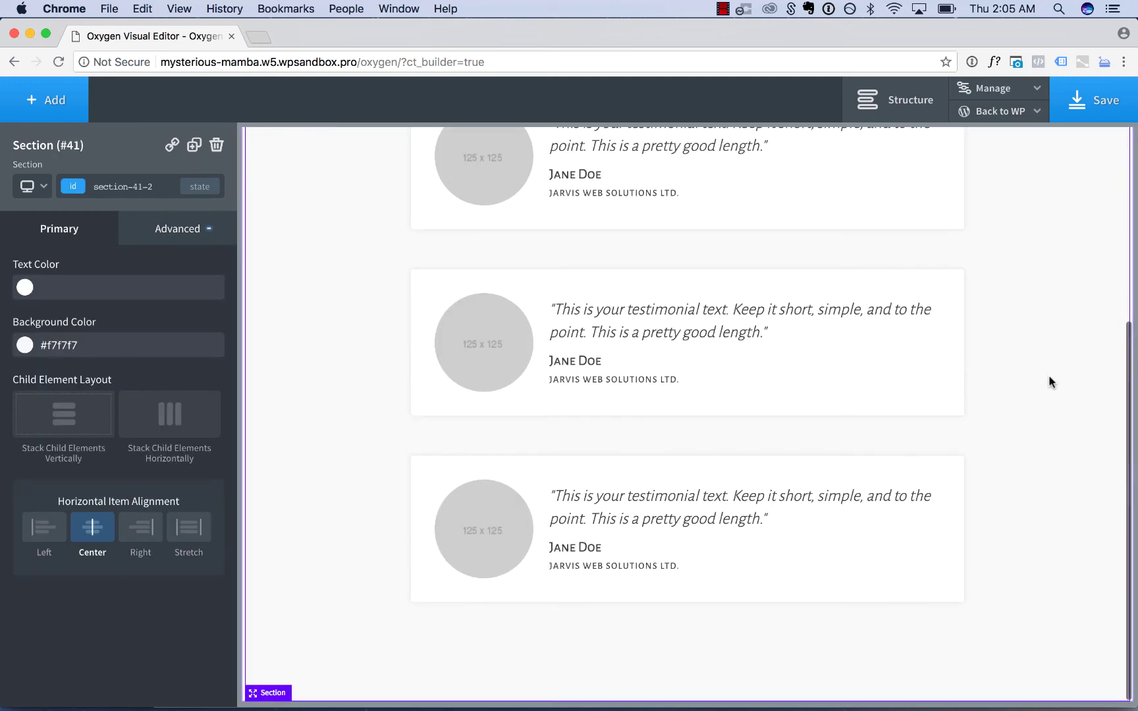
click(871, 285)
double_click(107, 186)
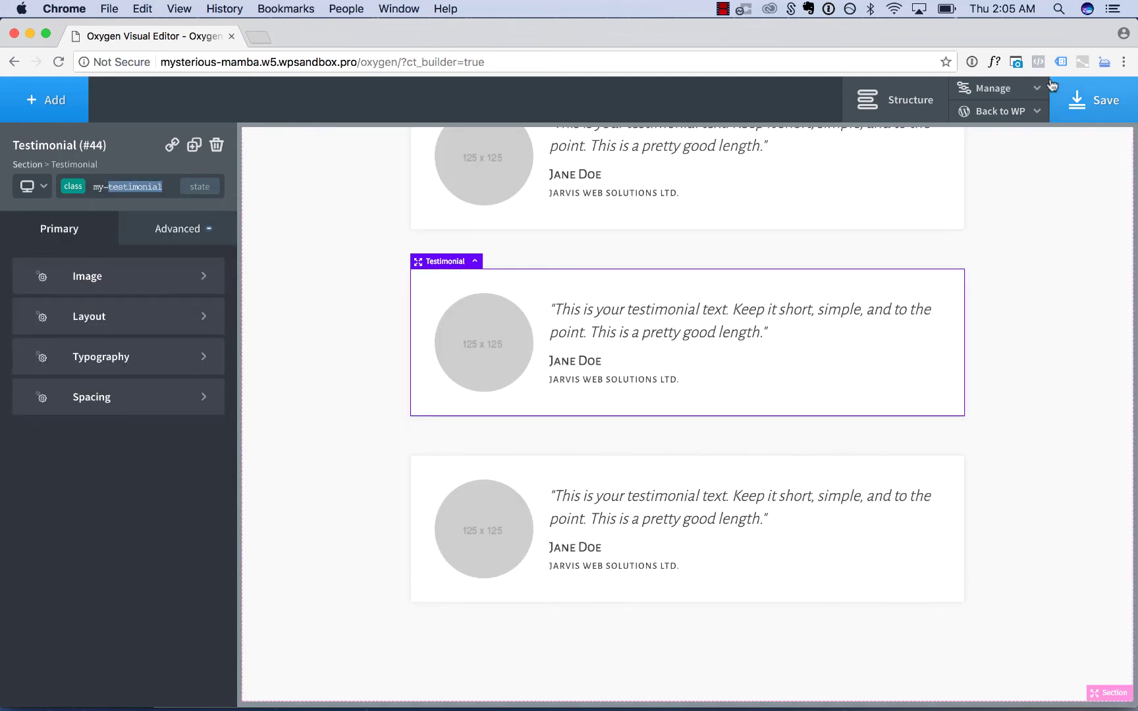
click(1080, 95)
click(1015, 110)
click(990, 135)
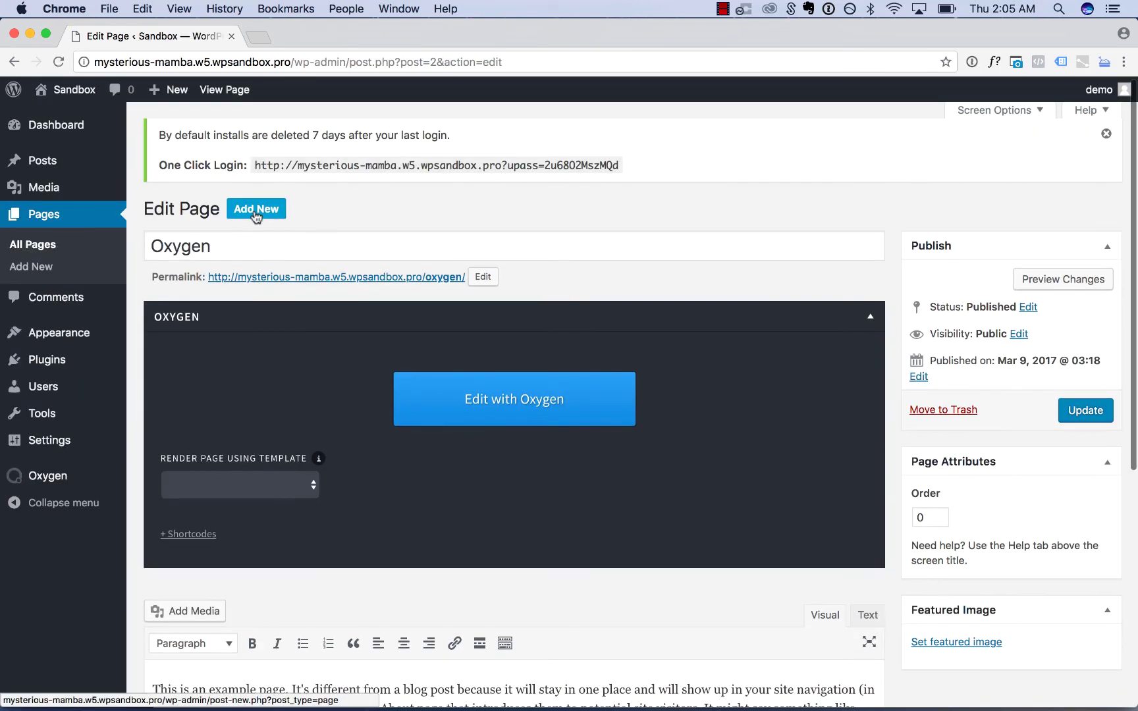
- Publish a new page titled "My New Page" and open it in the Oxygen visual editor
click(256, 211)
text(My New Page)
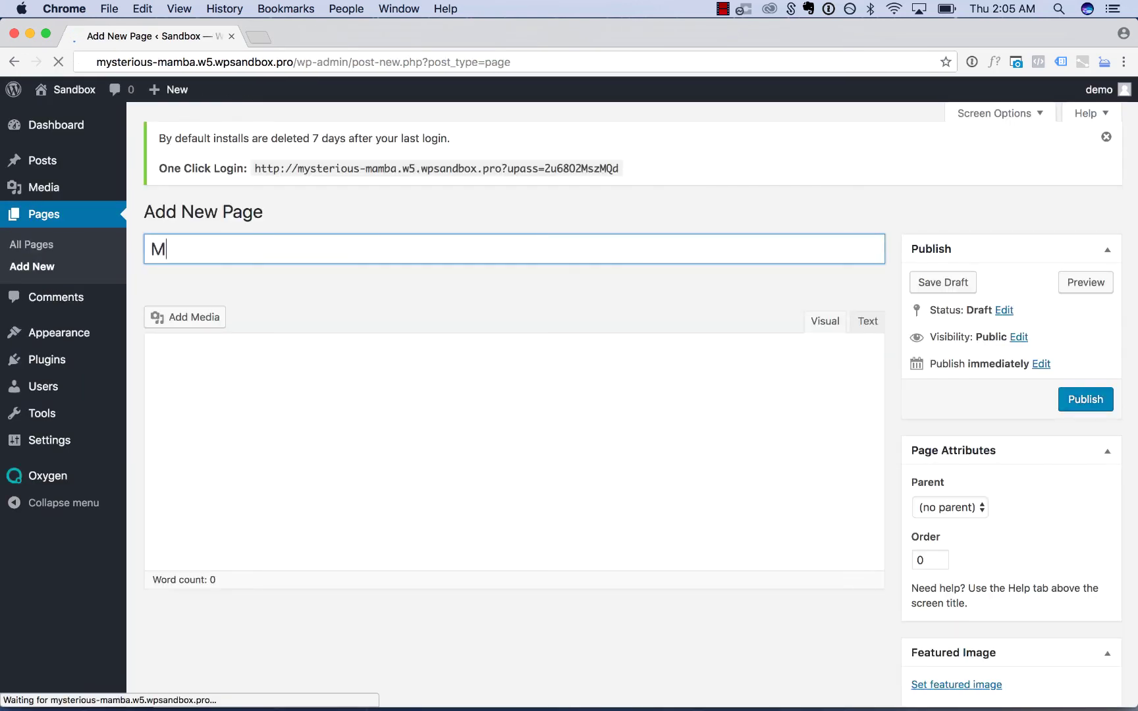
click(1084, 400)
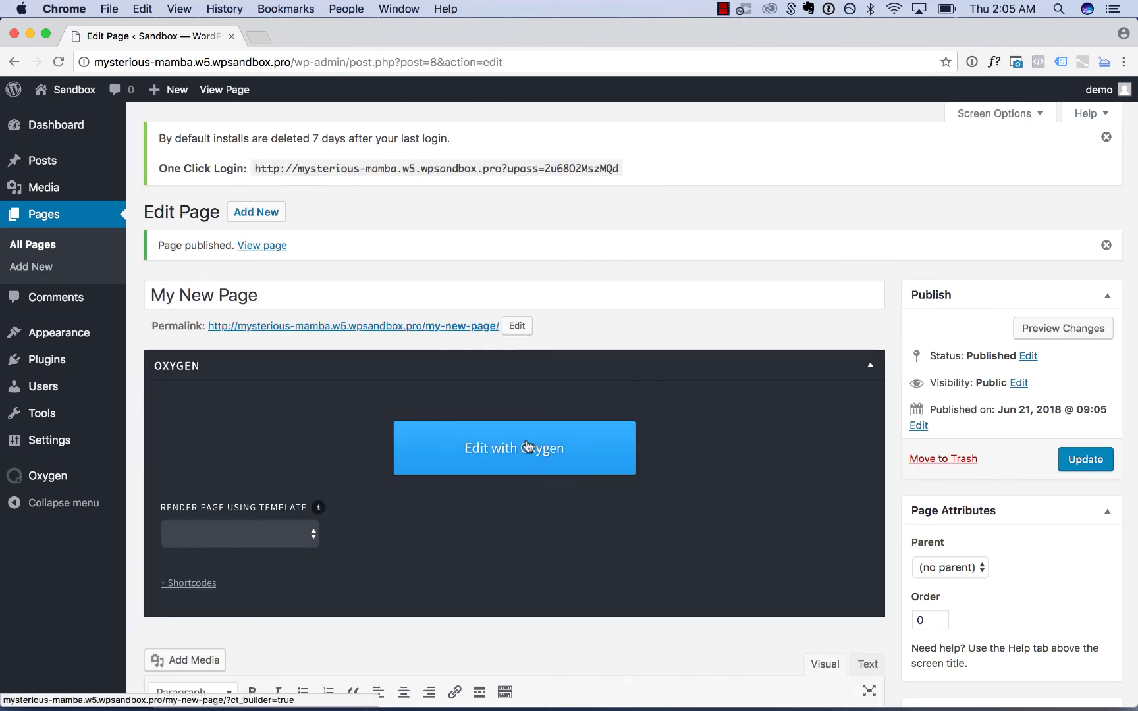
click(526, 447)
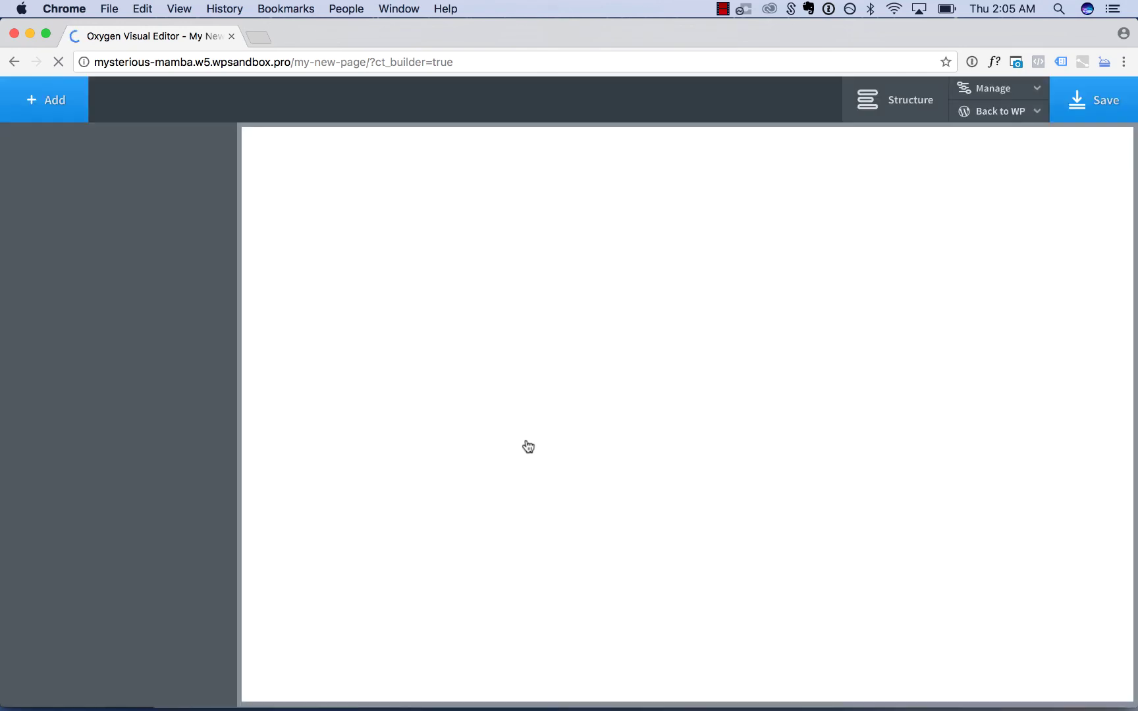
- Add a section to the empty page and place a heading inside it
click(30, 107)
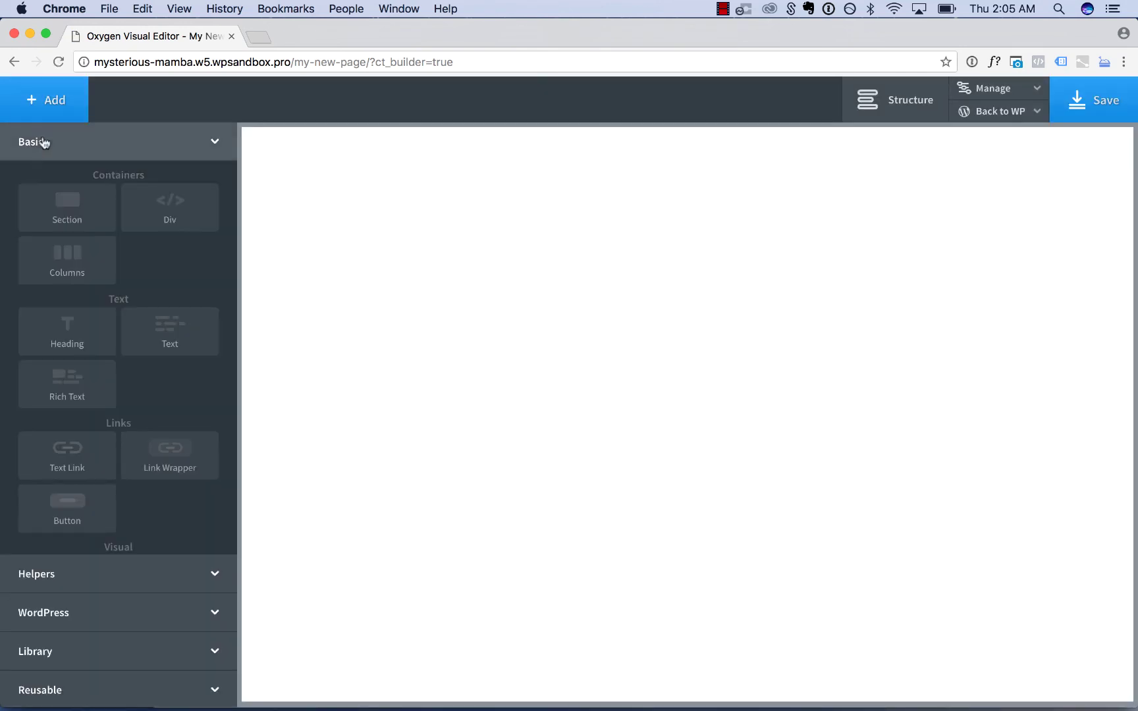
click(56, 216)
click(62, 113)
click(72, 334)
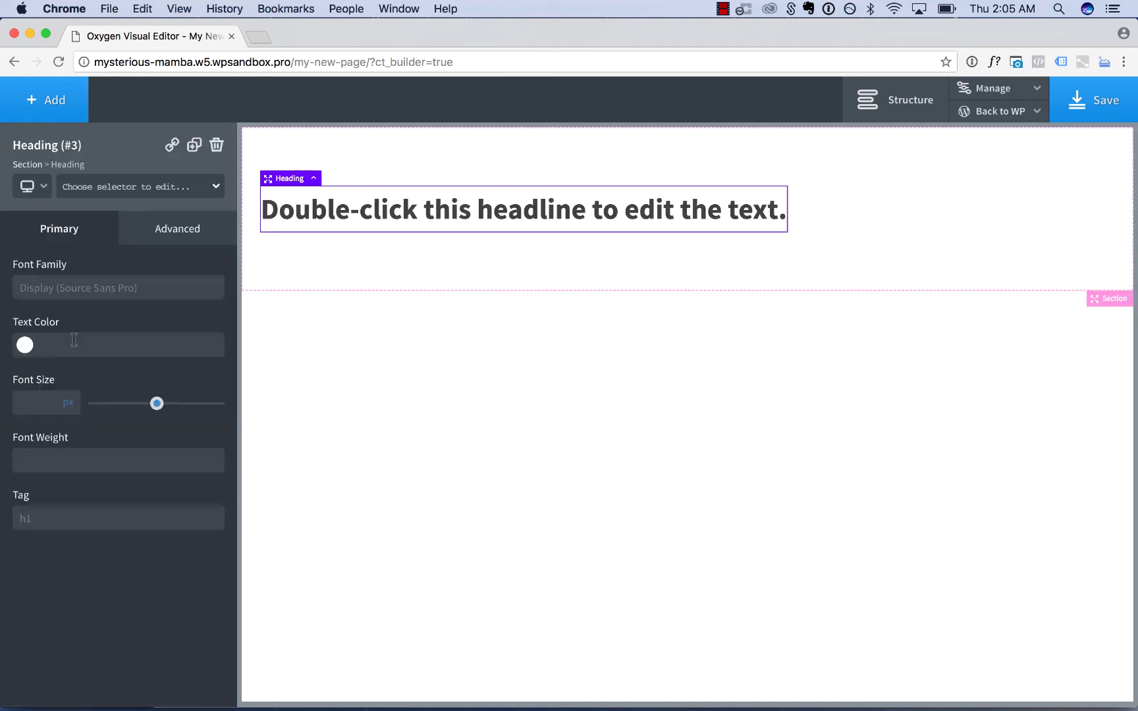
- Add a testimonial element below the heading in the section
click(46, 107)
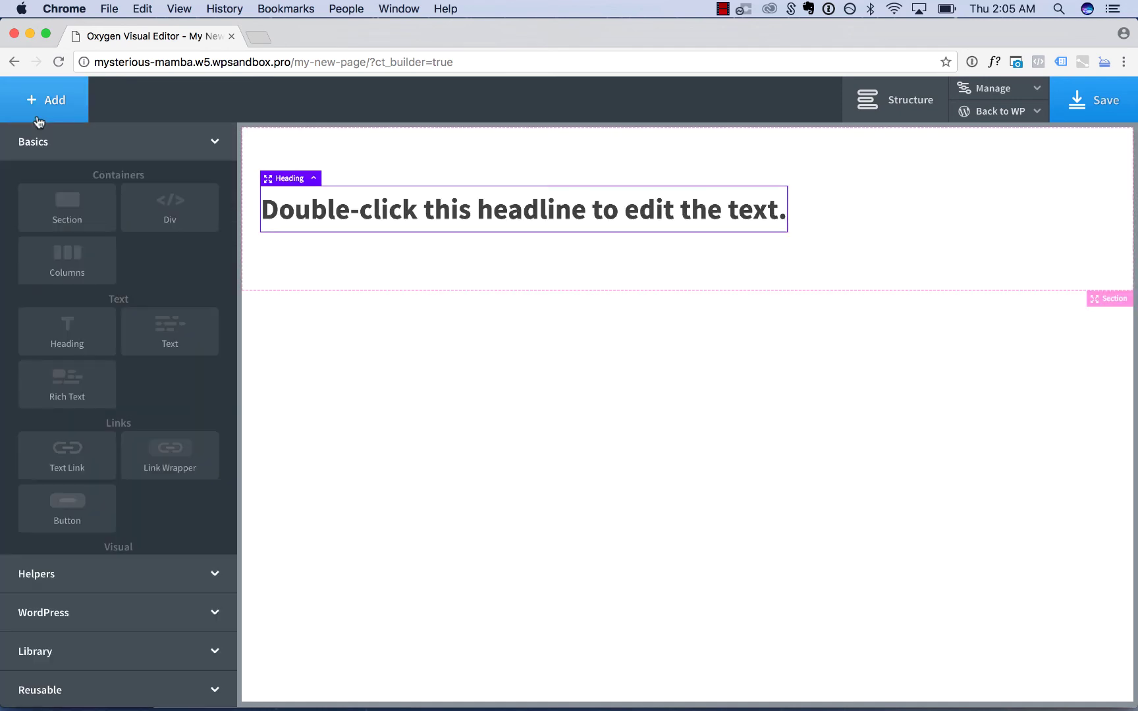
click(108, 569)
click(69, 313)
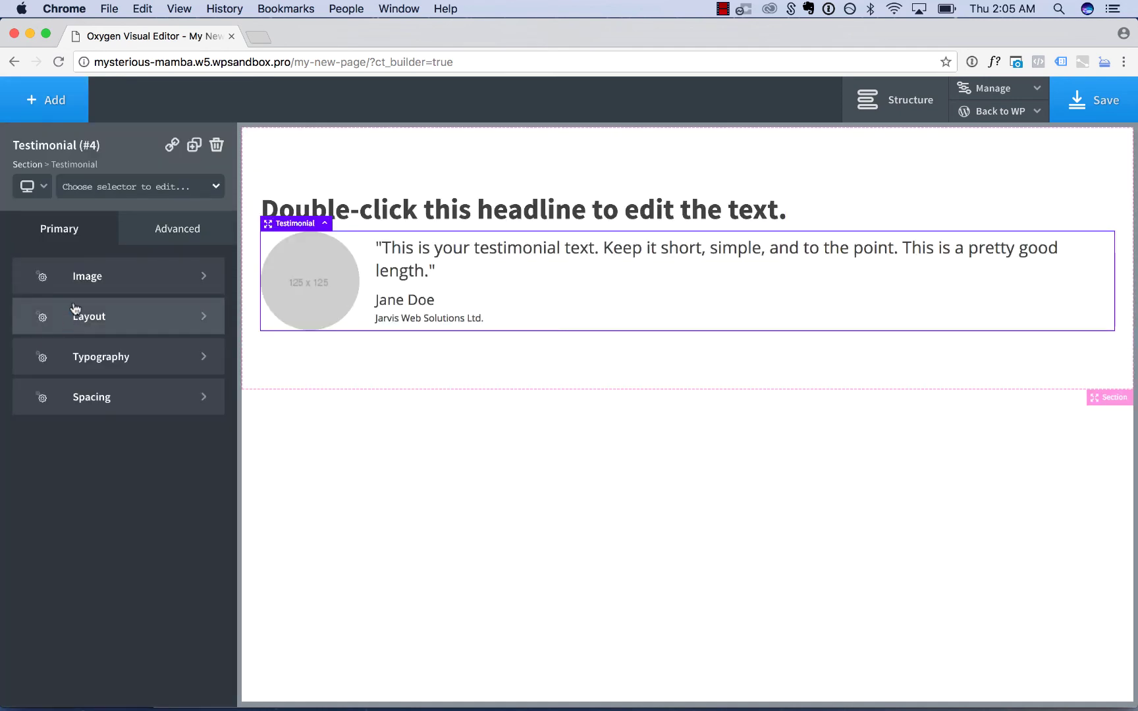
- Assign the existing class my-testimonial to the new testimonial
click(125, 187)
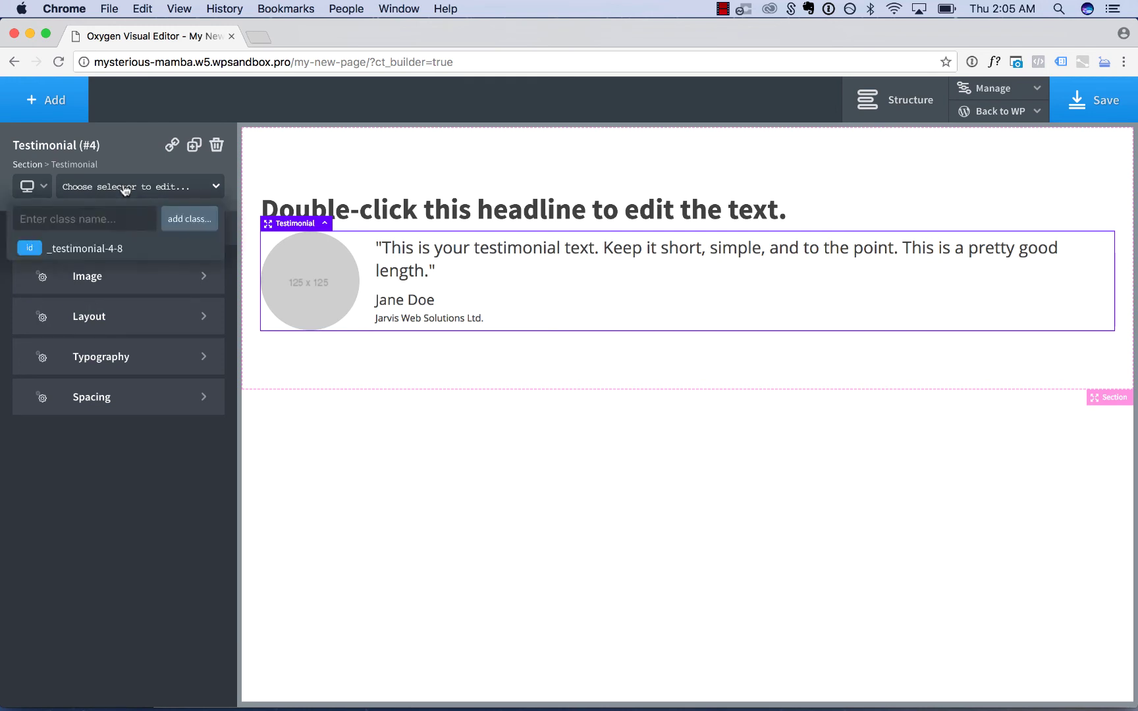
text(my-testi)
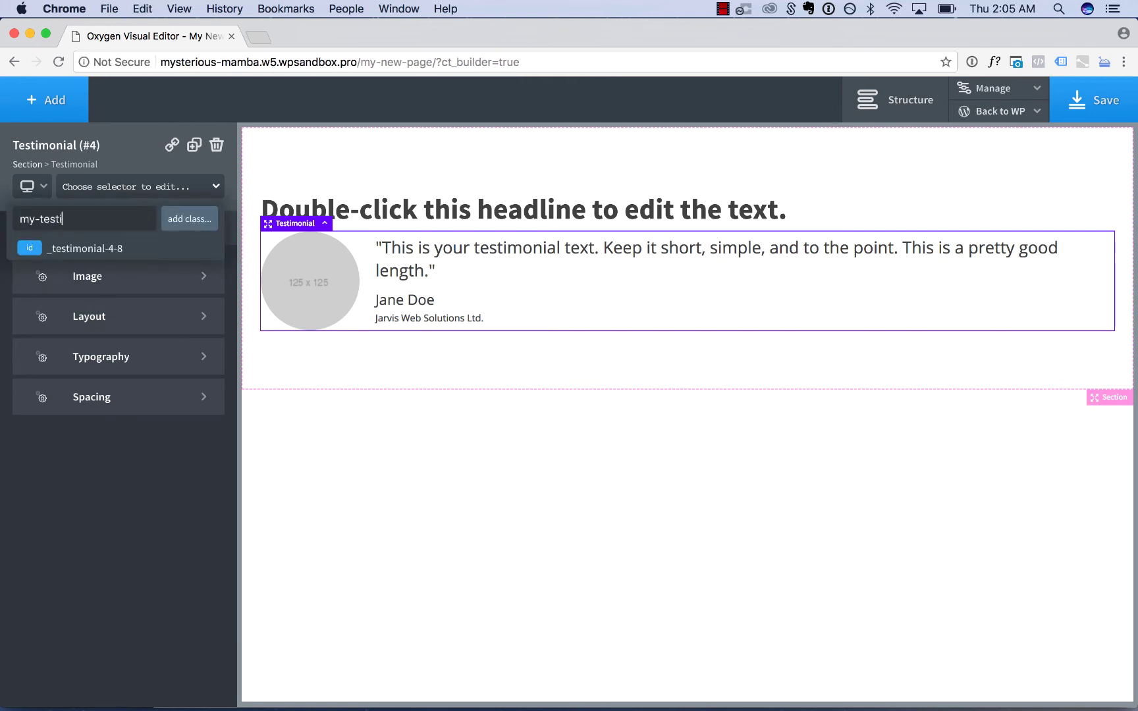
text(monial)
click(175, 218)
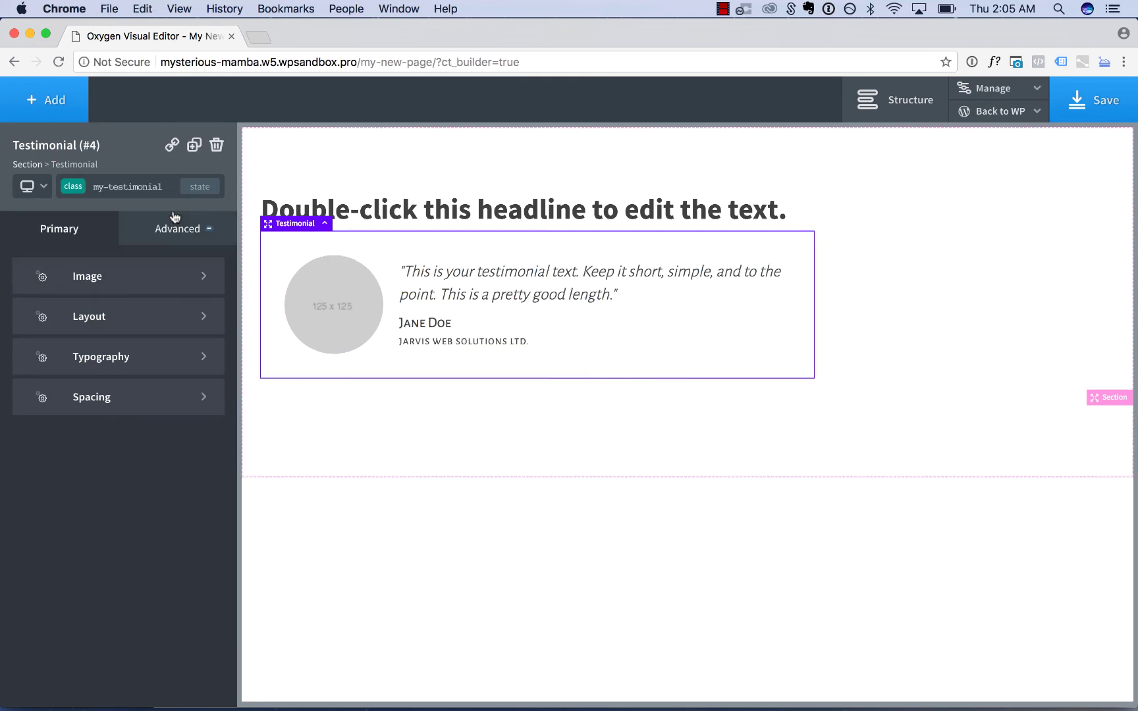
- Set the background colour of the section holding the heading and testimonial to #efefef
click(938, 302)
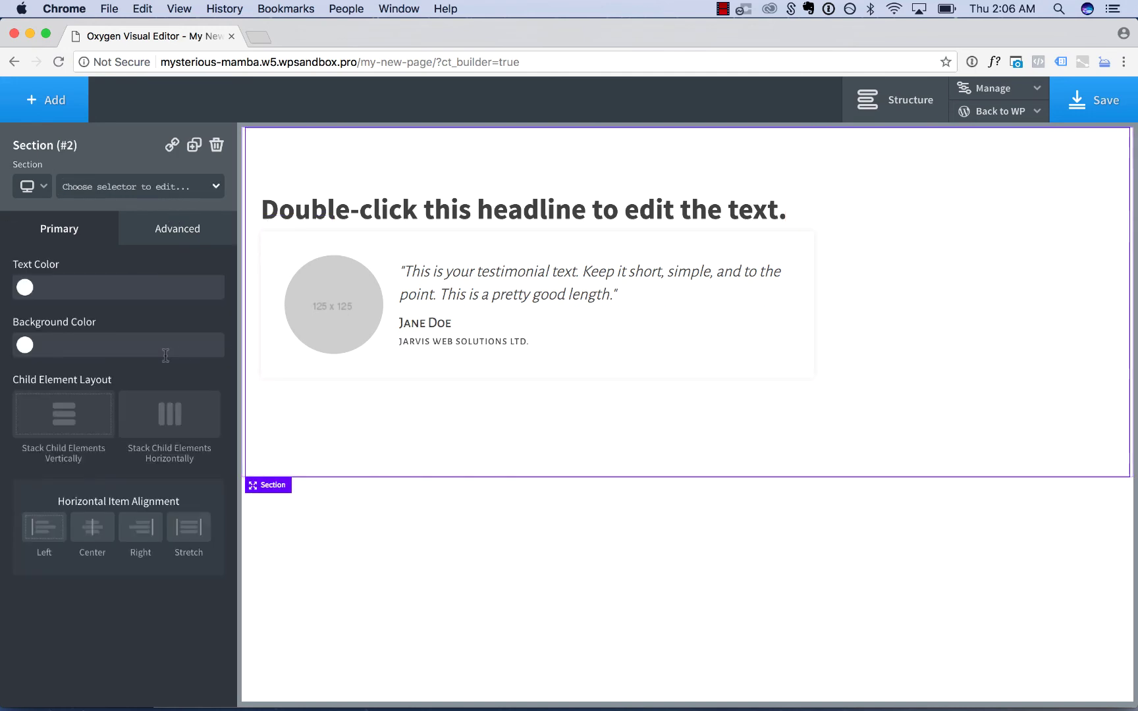
click(25, 348)
drag(33, 379, 13, 373)
click(1017, 320)
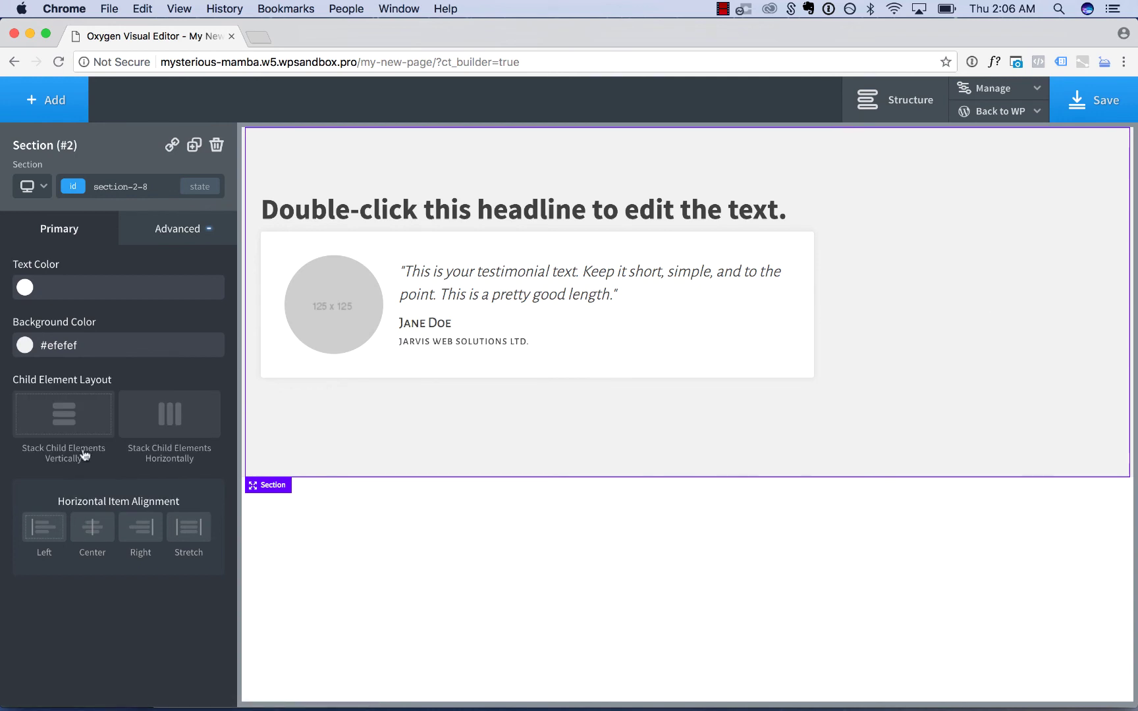
- Centre the section's items horizontally and widen the gap between the heading and the testimonial
click(97, 528)
click(677, 214)
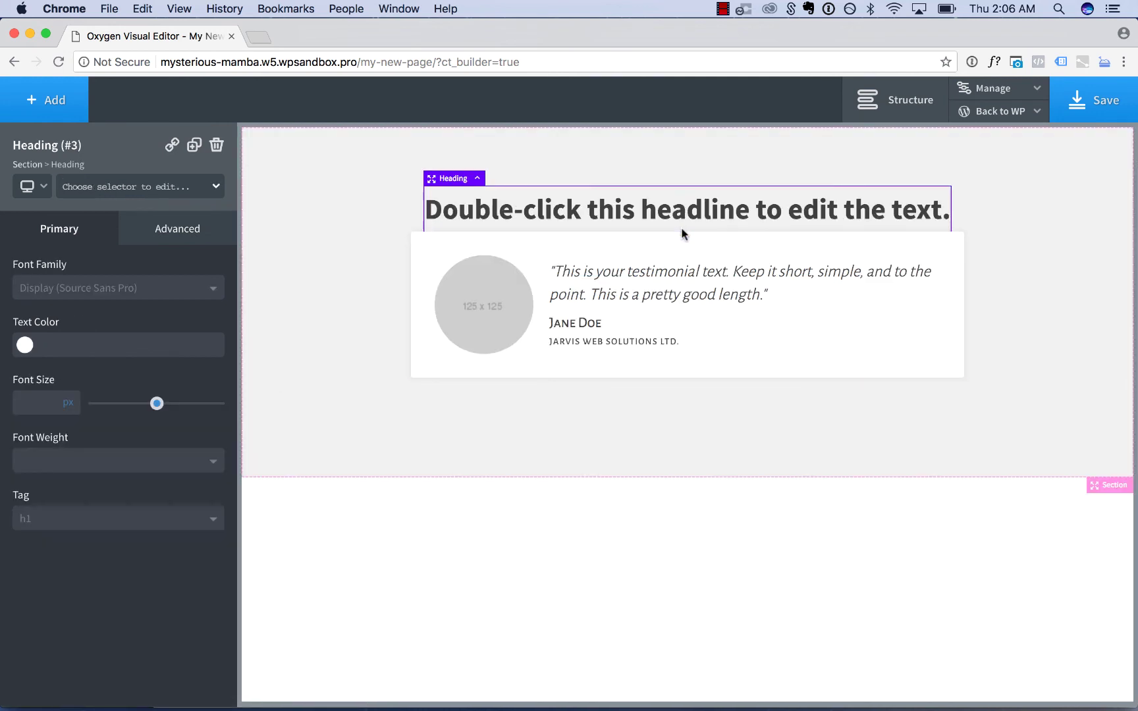
drag(682, 231, 682, 286)
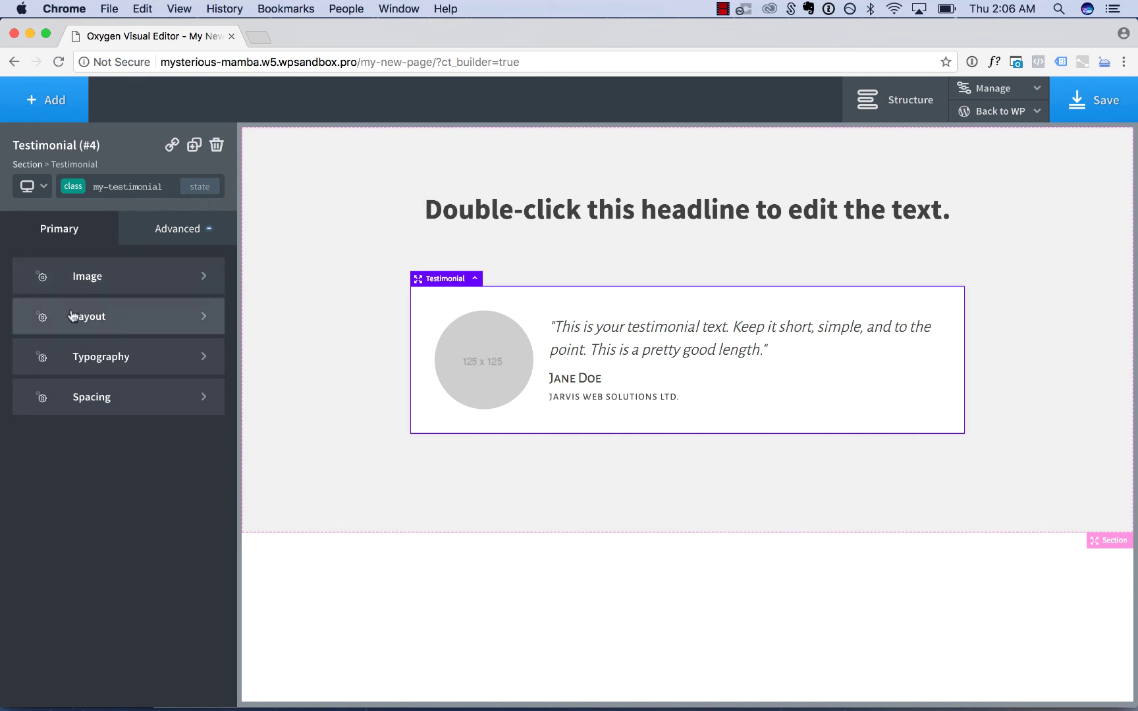
- Set the background colour of the my-testimonial class to black, #000000
click(146, 230)
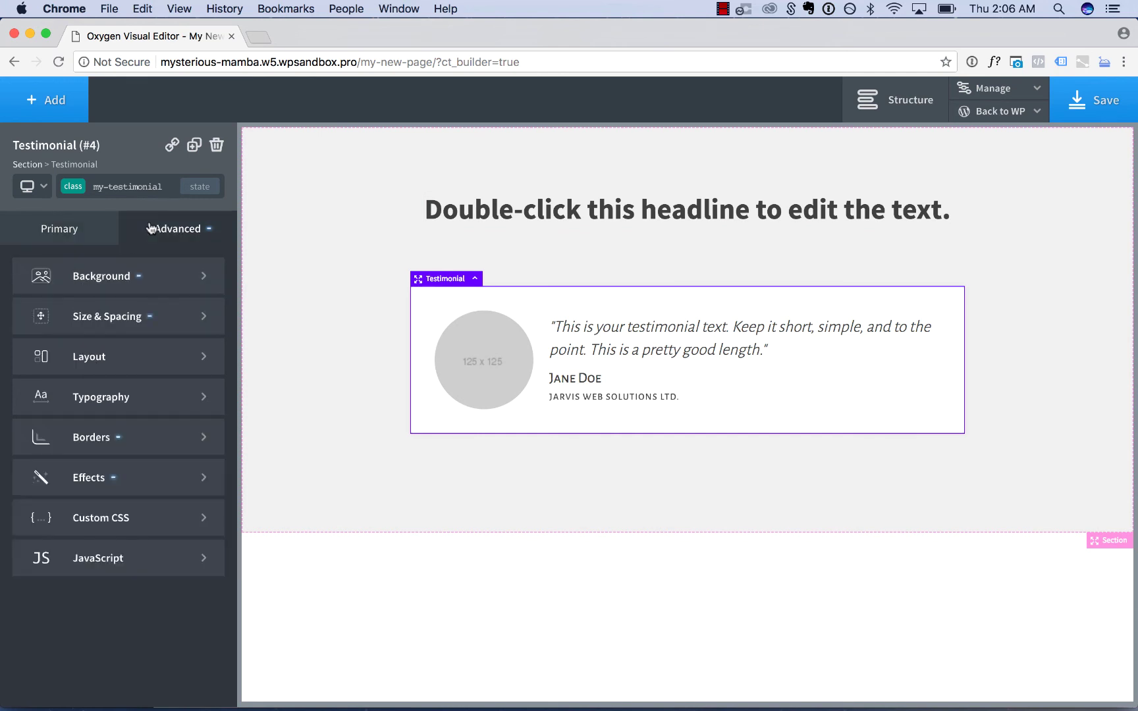
click(95, 275)
click(24, 325)
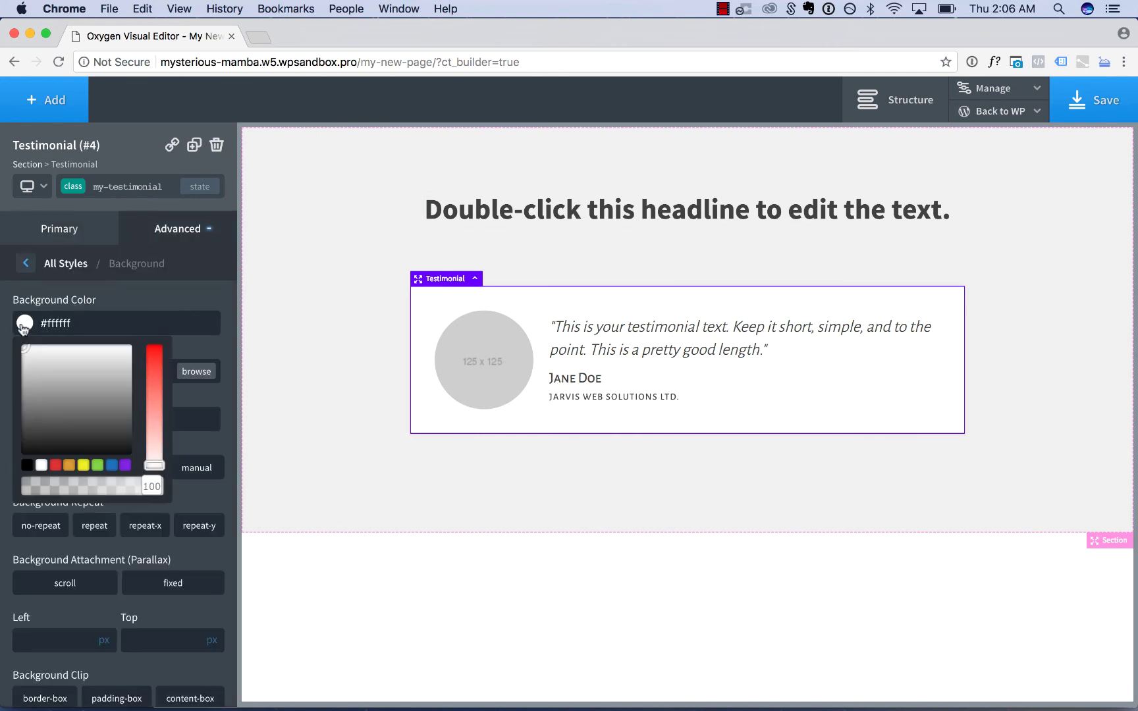
drag(63, 403, 210, 491)
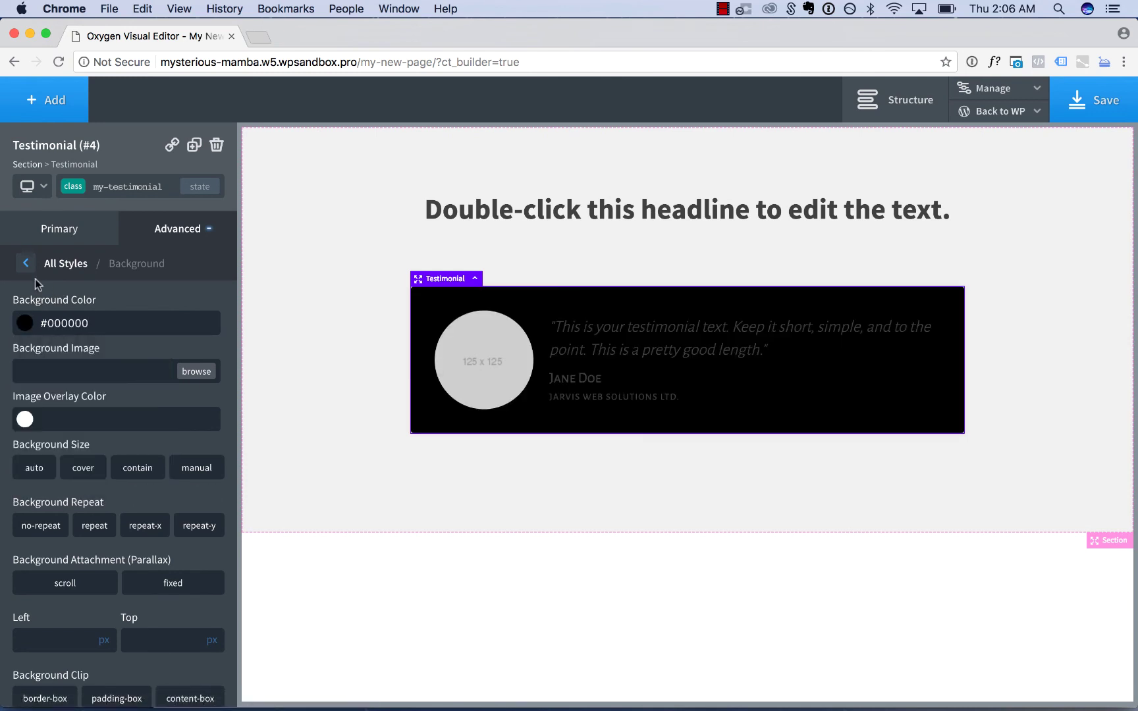
click(53, 267)
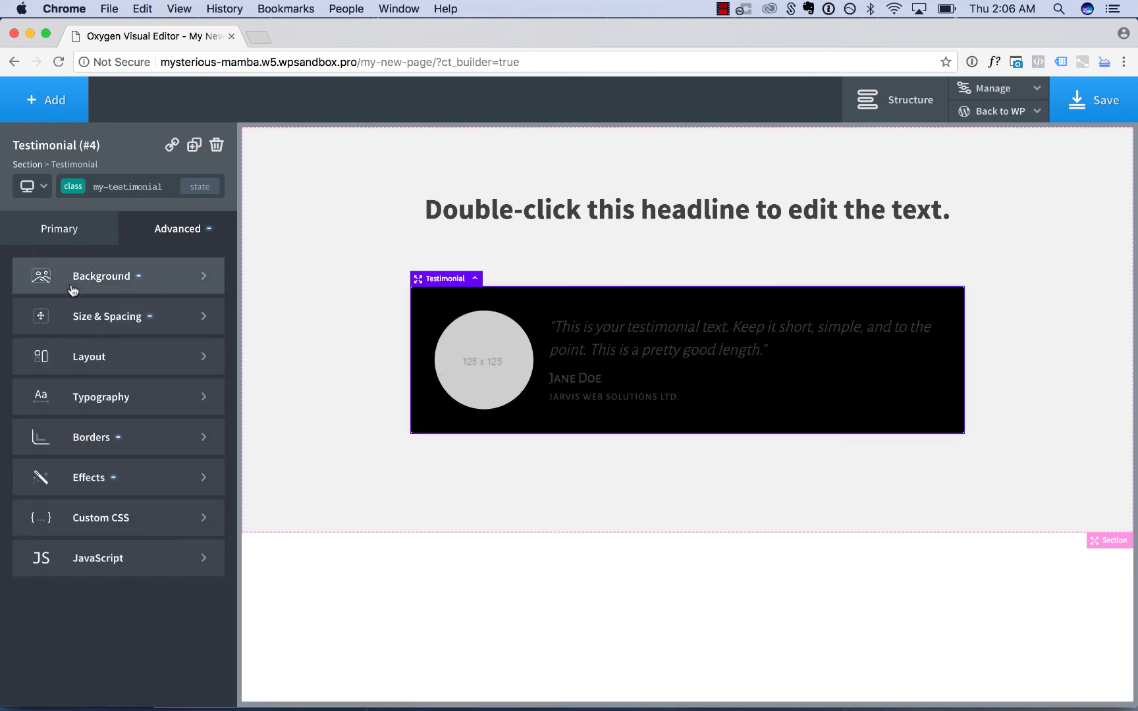
- Change the testimonial text colour of the my-testimonial class to white
click(60, 237)
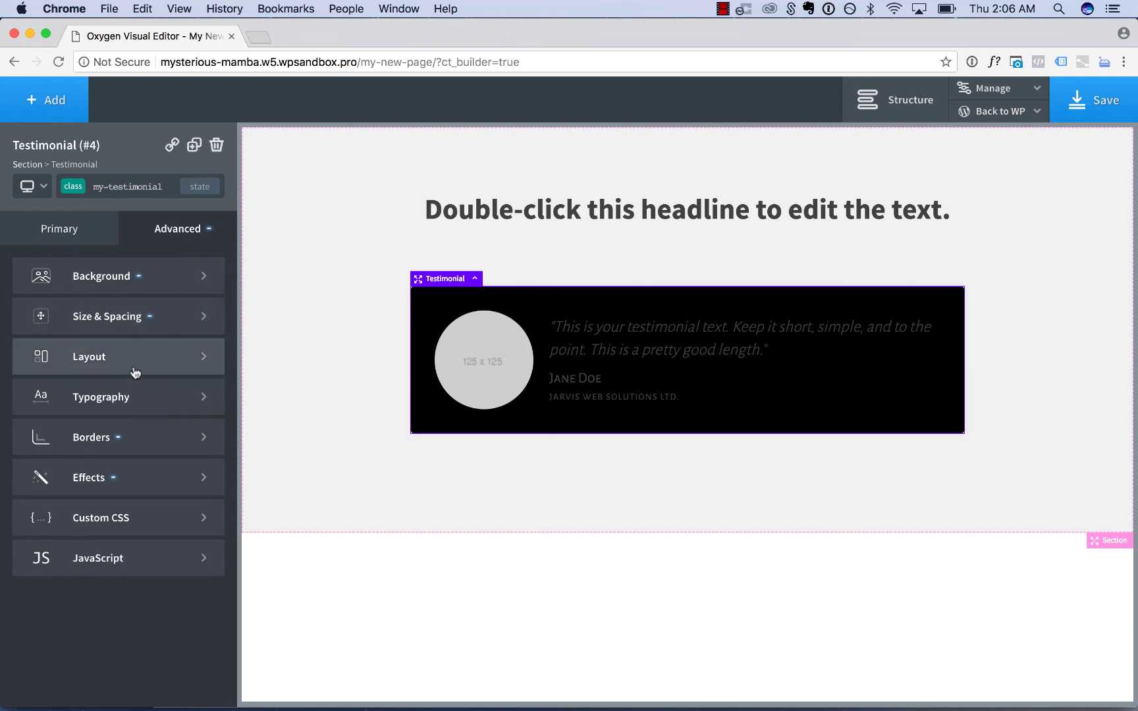
click(56, 237)
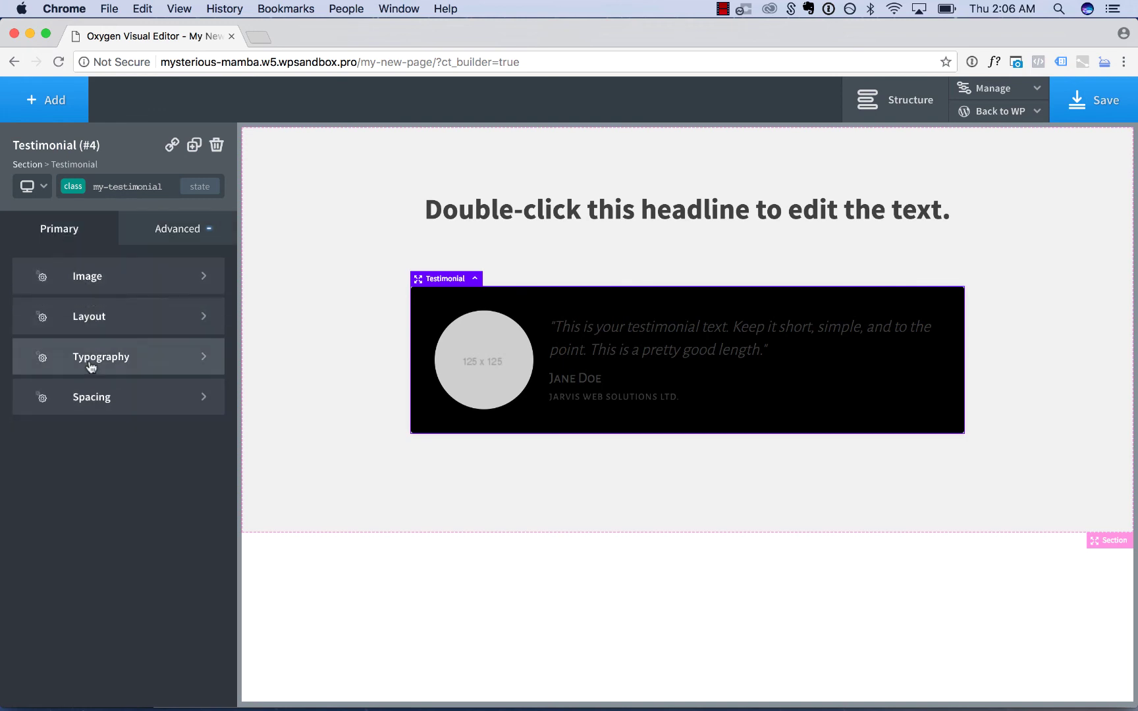
click(26, 366)
click(72, 310)
click(25, 442)
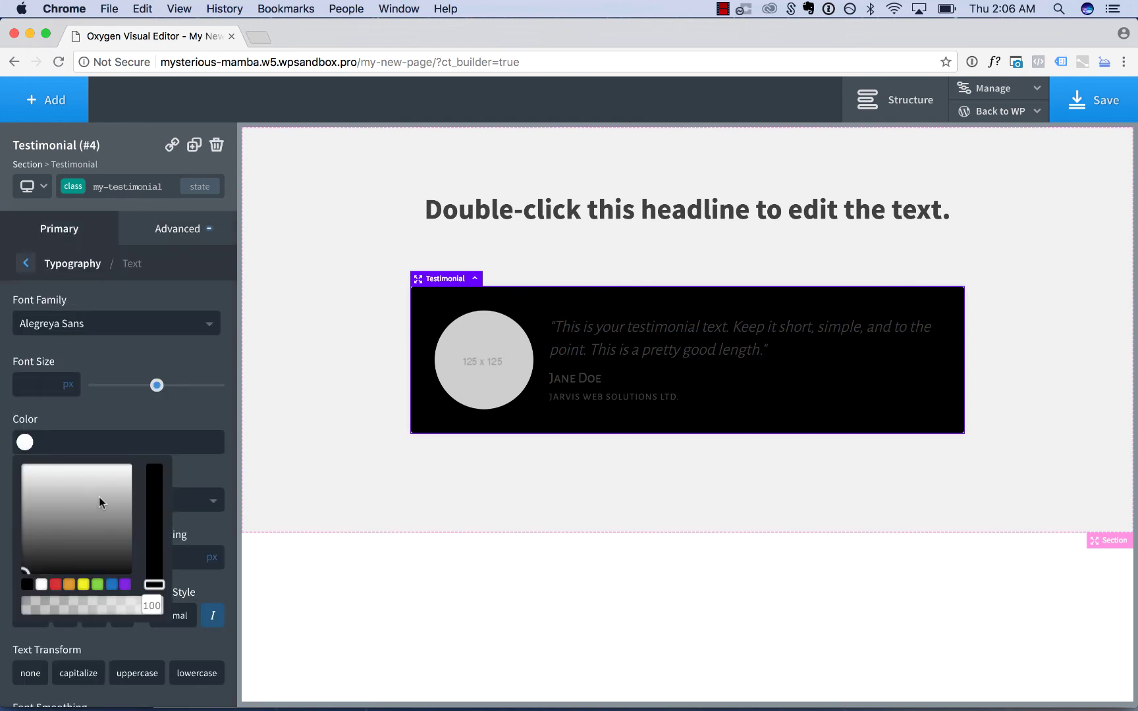
drag(99, 498, 30, 468)
click(111, 287)
click(72, 264)
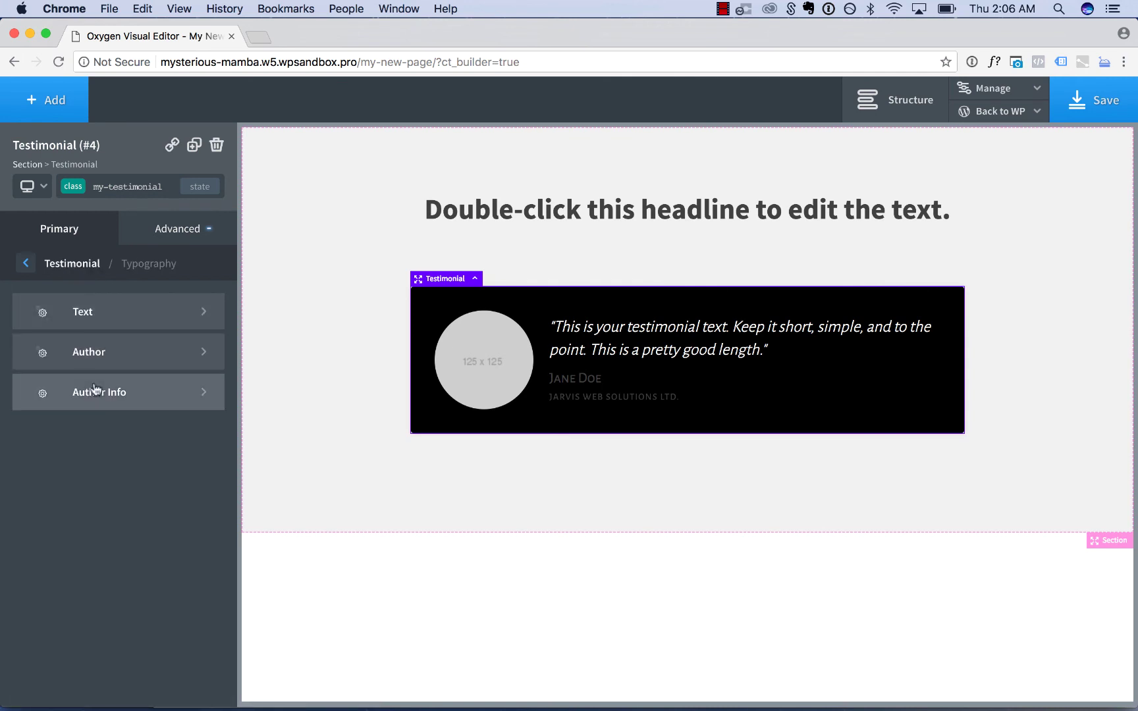
- Change the author name colour of the my-testimonial class to white
click(84, 355)
click(25, 440)
click(30, 478)
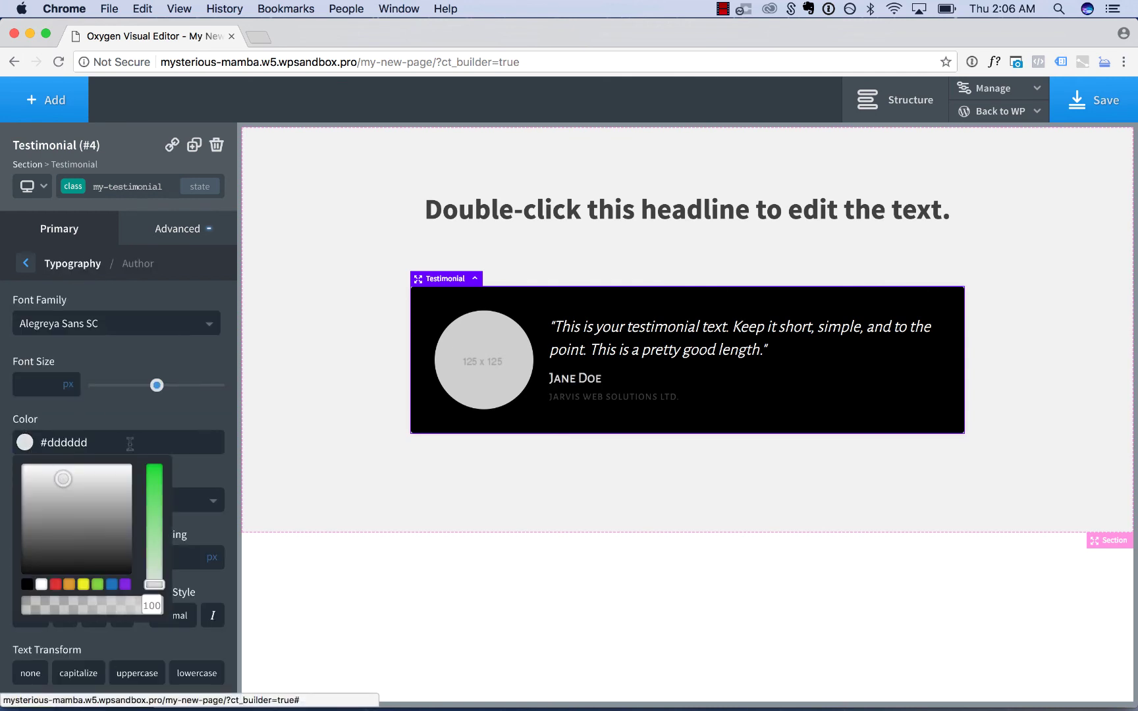
click(66, 254)
click(66, 272)
- Lighten the author info text of the my-testimonial class to a near-white colour
click(76, 396)
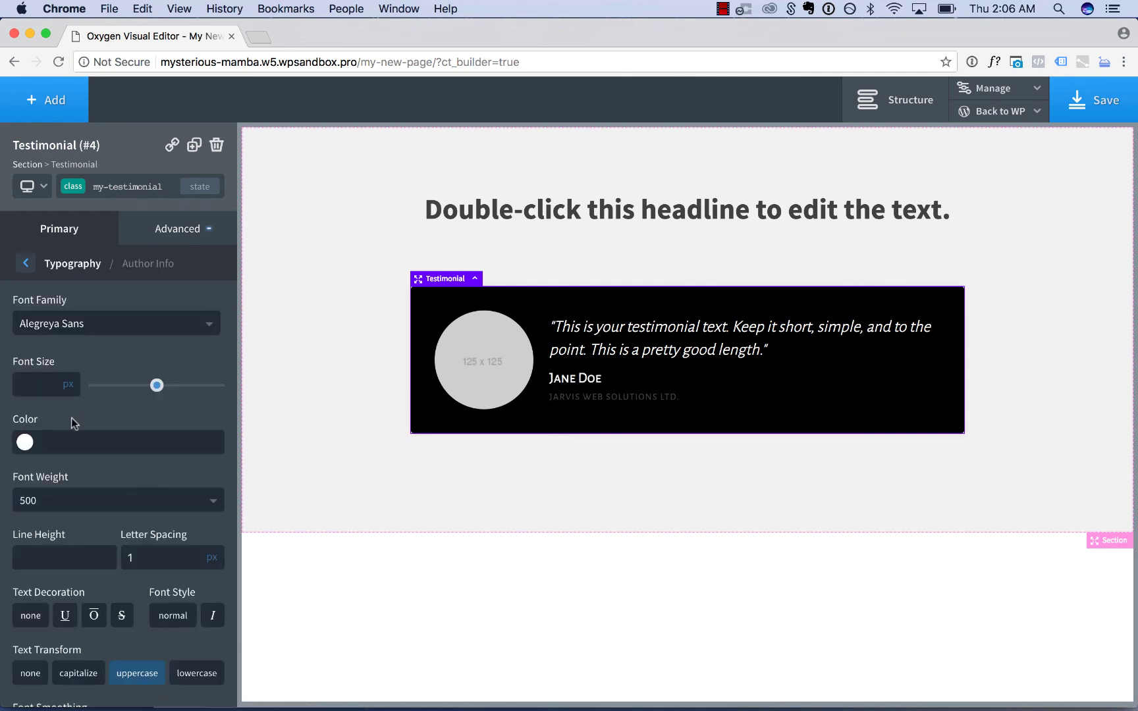
click(25, 442)
click(112, 501)
click(313, 317)
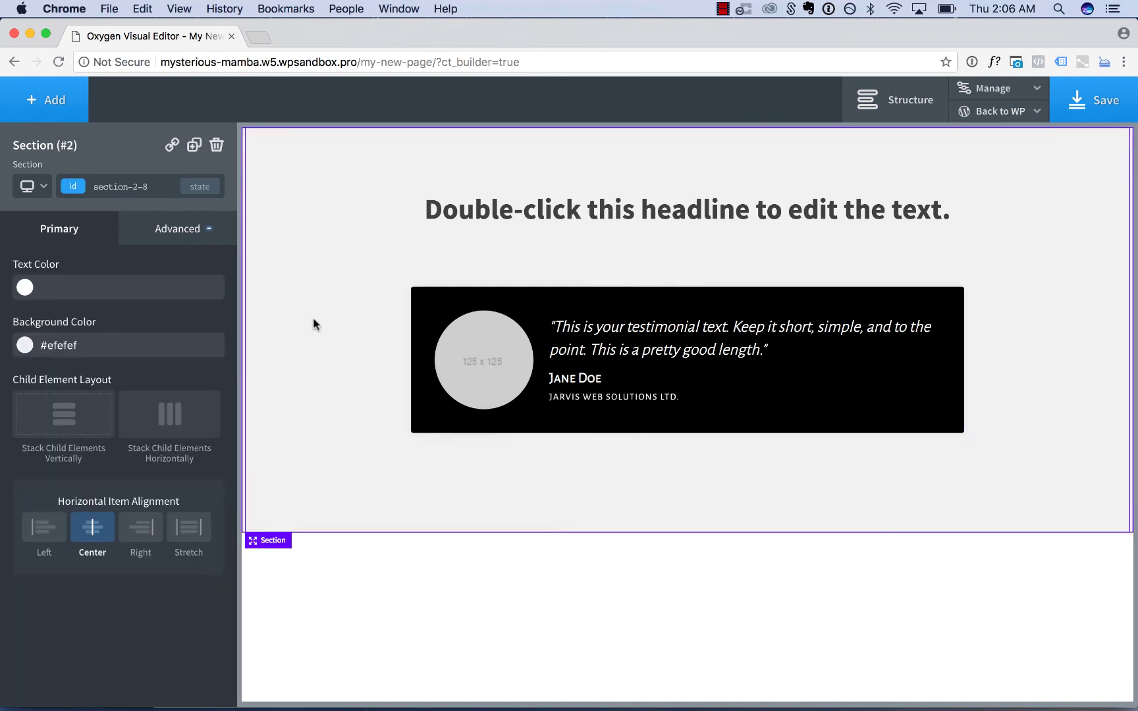
- Save the page and return to its WordPress edit screen
click(1091, 104)
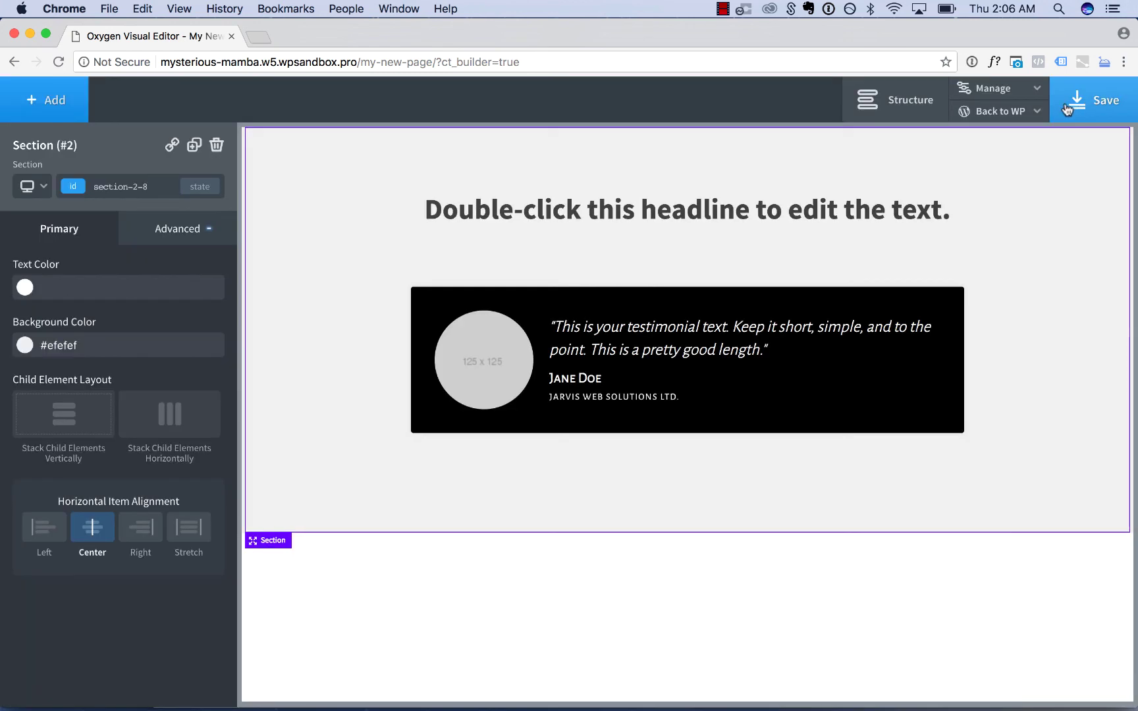
mouse_move(1028, 114)
click(1015, 137)
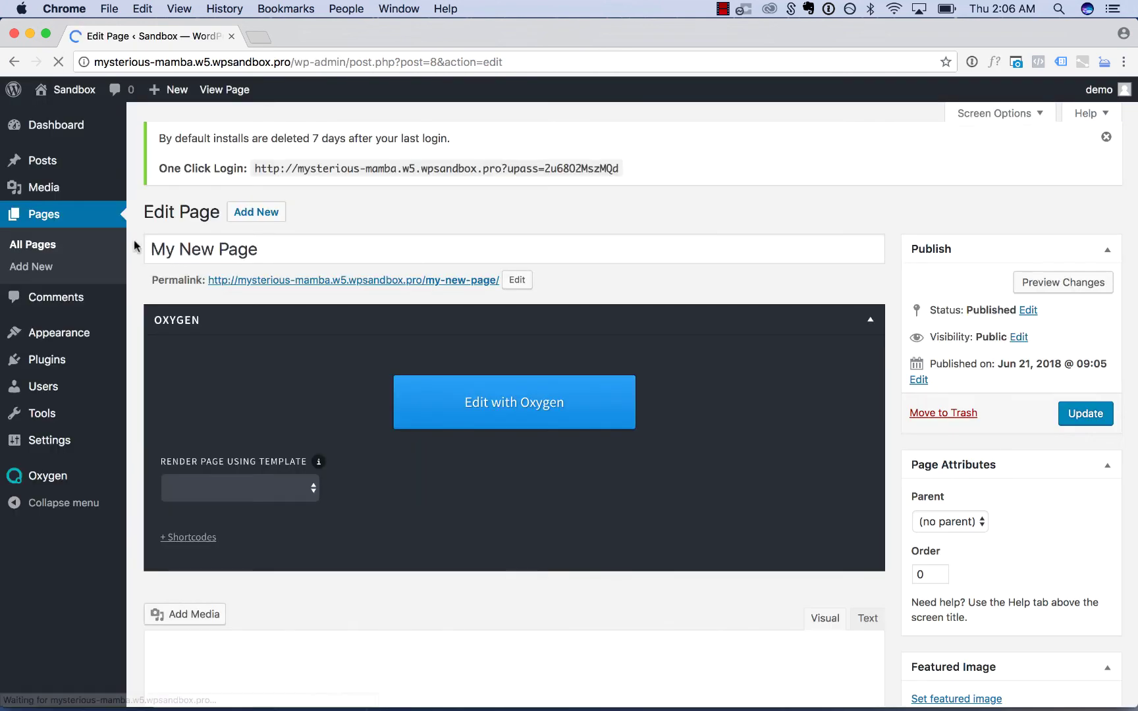
- View the published Oxygen page from the list of all pages and examine the styling of its testimonials
click(93, 248)
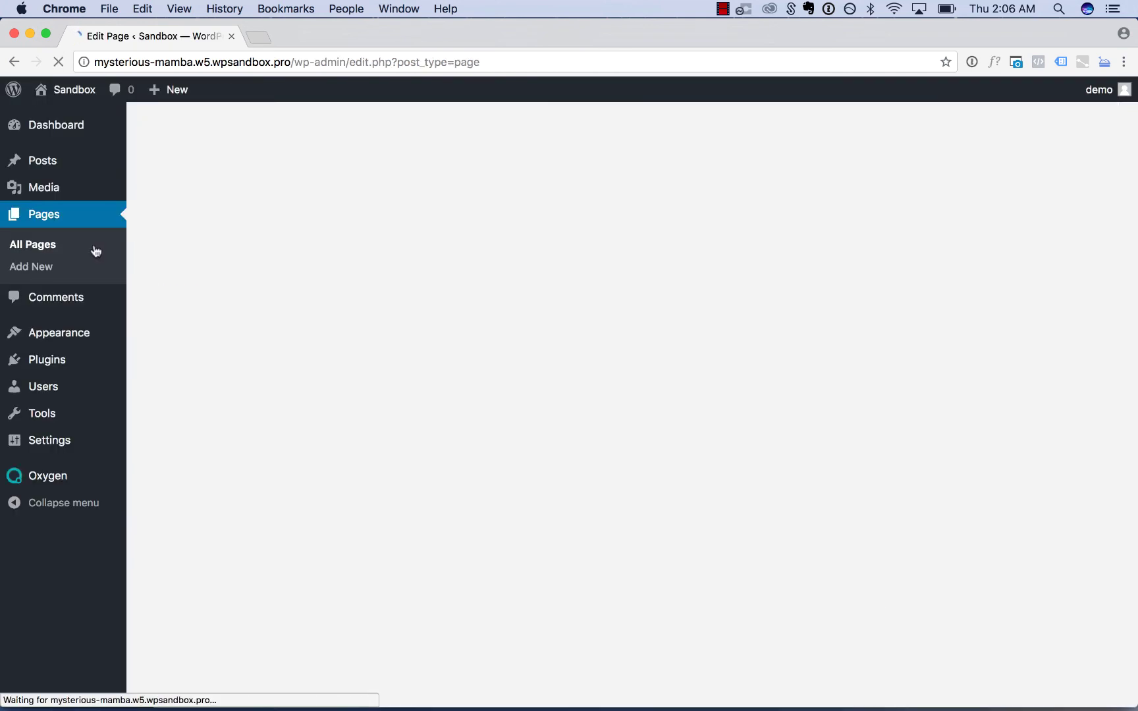
click(310, 388)
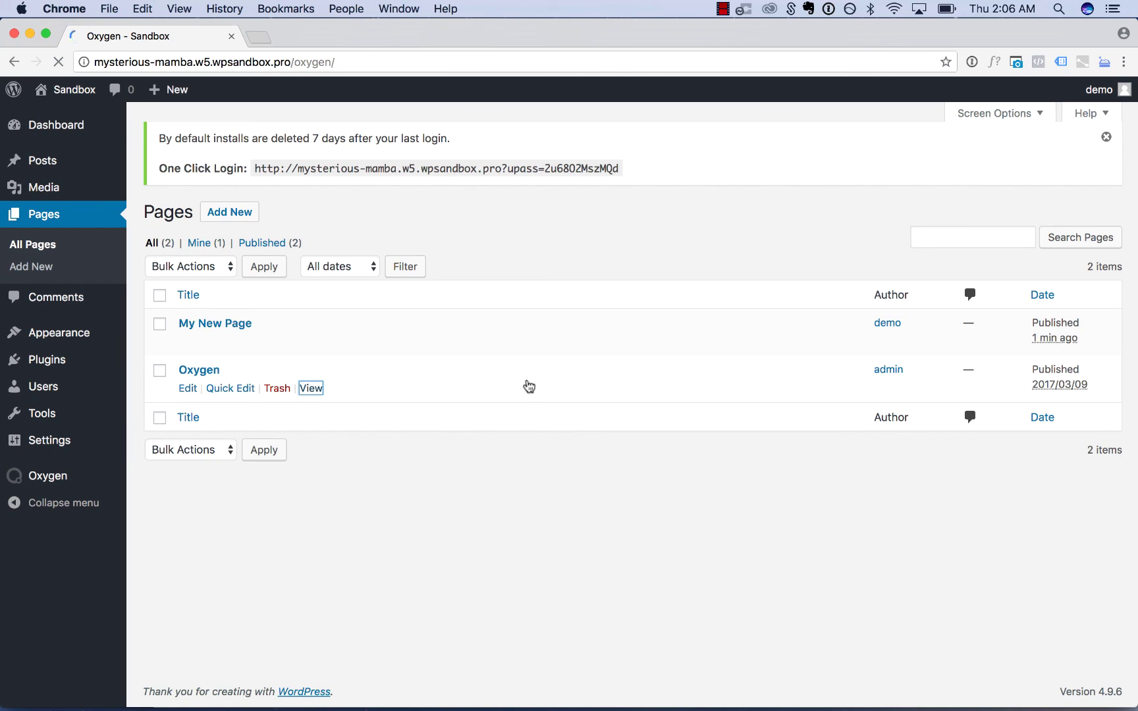
scroll(528, 361, down, 3)
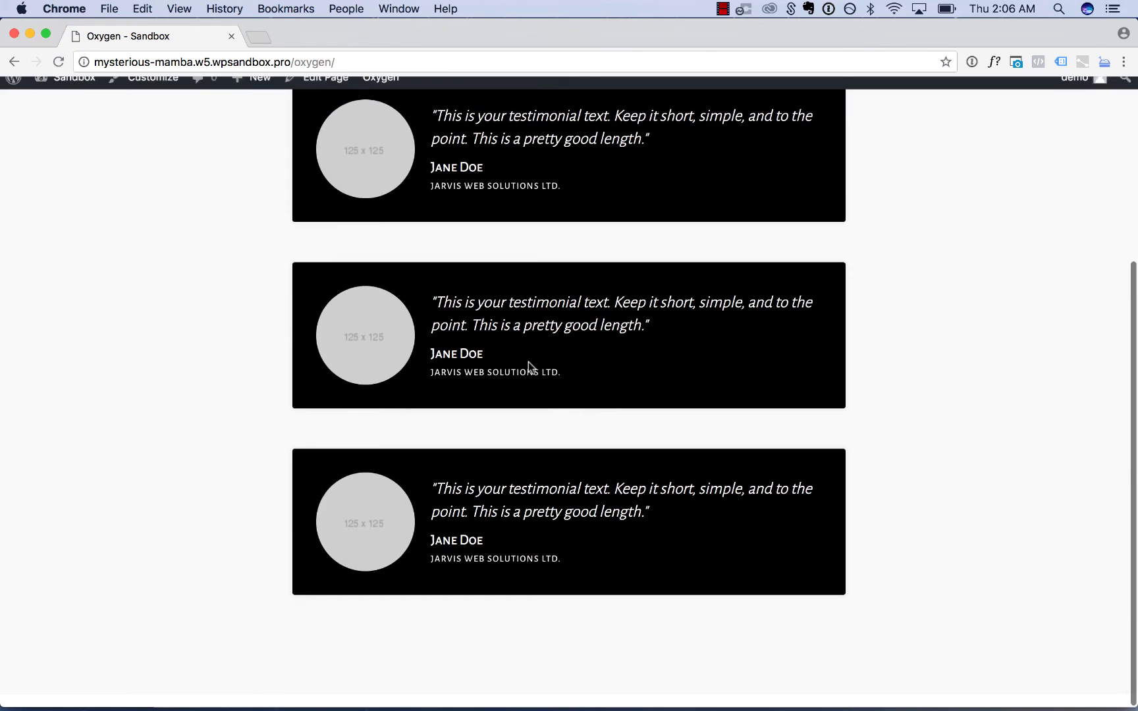
scroll(528, 361, up, 3)
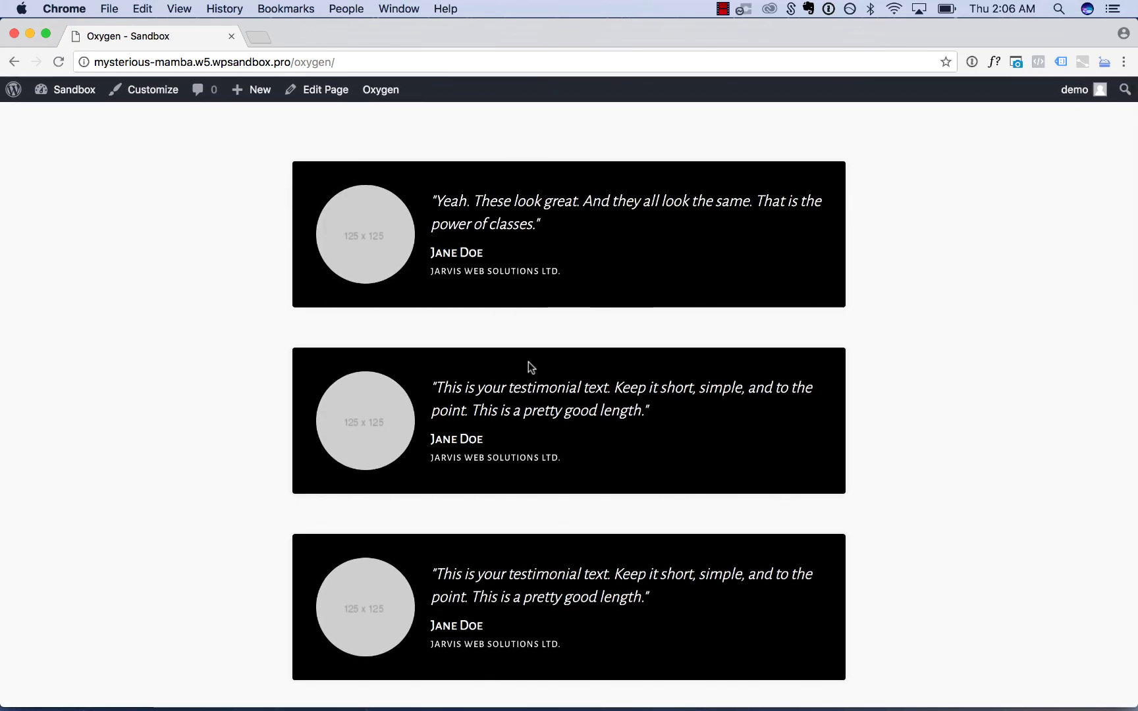